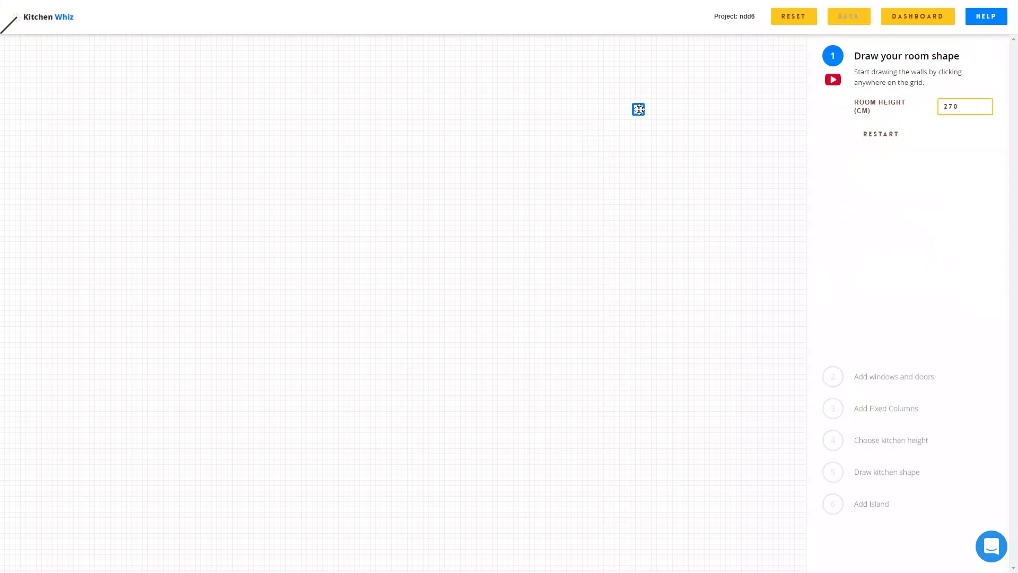
Draw the first three walls of the room at 550, 865 and 430 cm
{"action": "left_click", "coordinate": [639, 109]}
{"action": "type", "text": "550"}
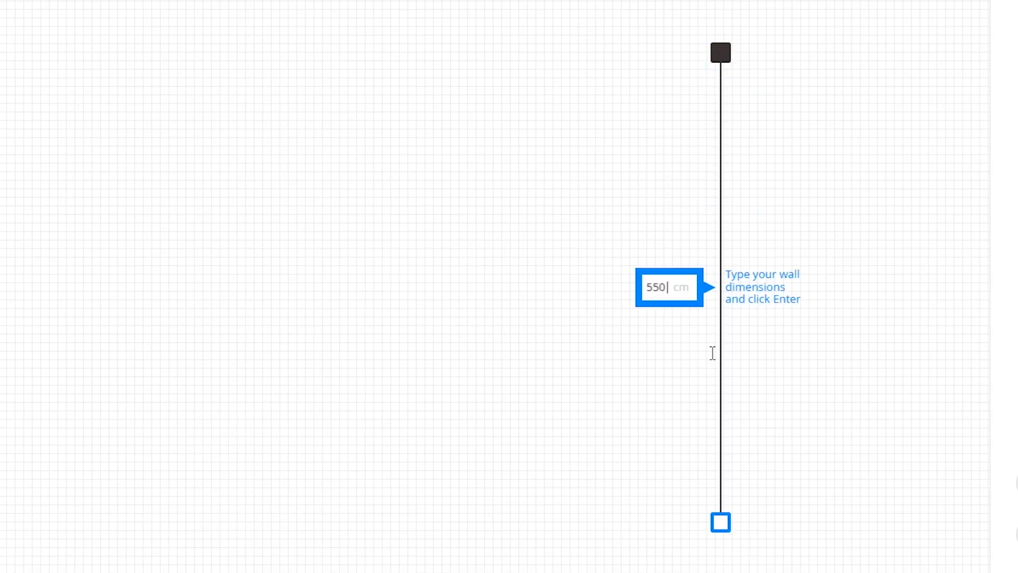
{"action": "key", "text": "Return"}
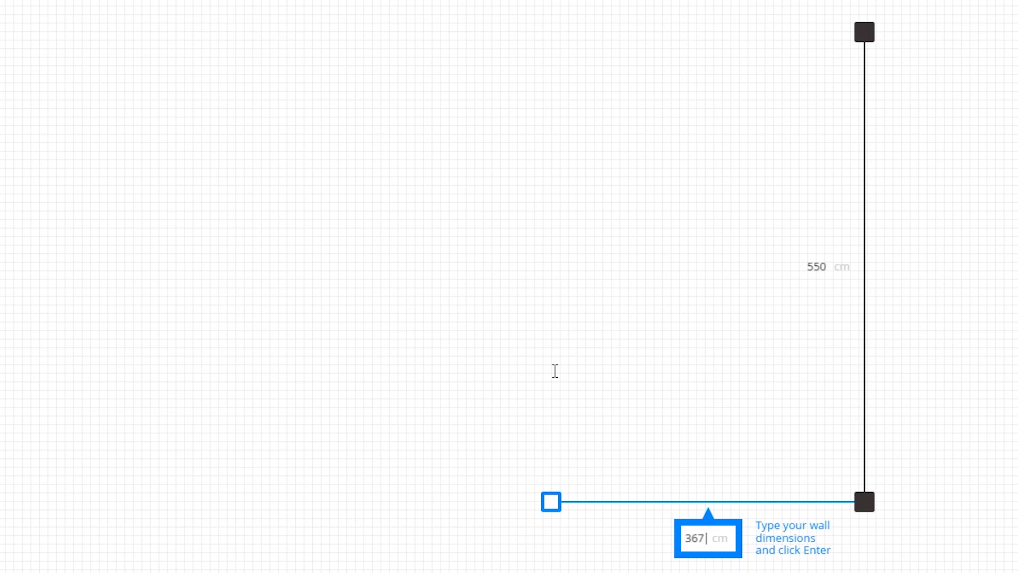
{"action": "type", "text": "865"}
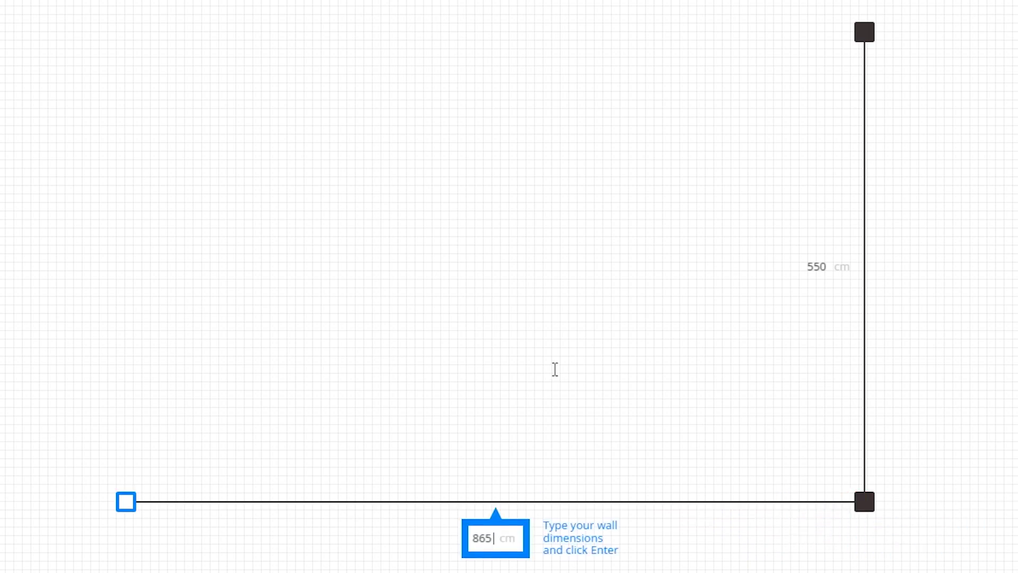
{"action": "key", "text": "Return"}
{"action": "type", "text": "4"}
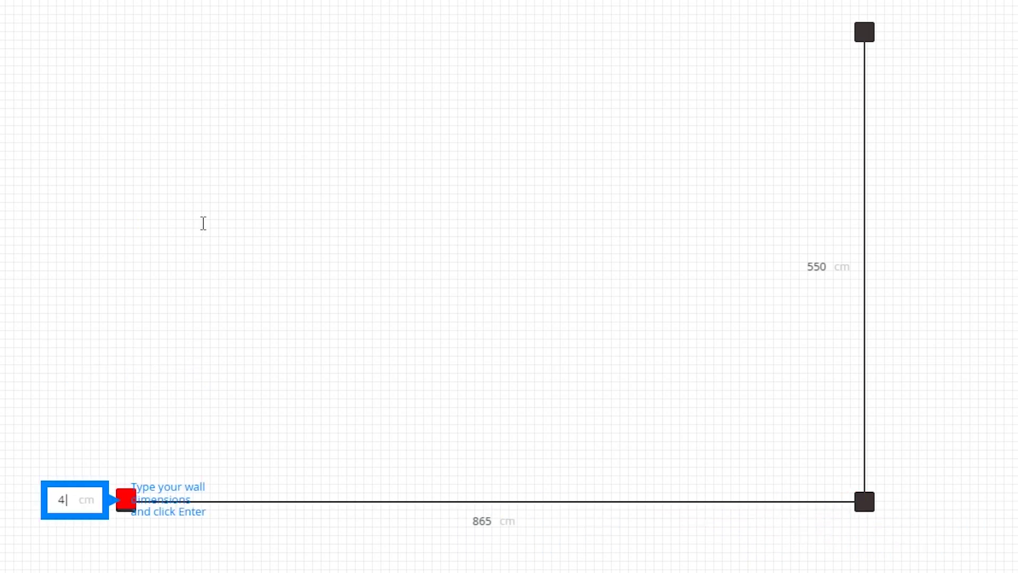
{"action": "type", "text": "30"}
{"action": "key", "text": "Return"}
Add the 485 and 120 cm walls and close the outline at the starting corner
{"action": "type", "text": "485"}
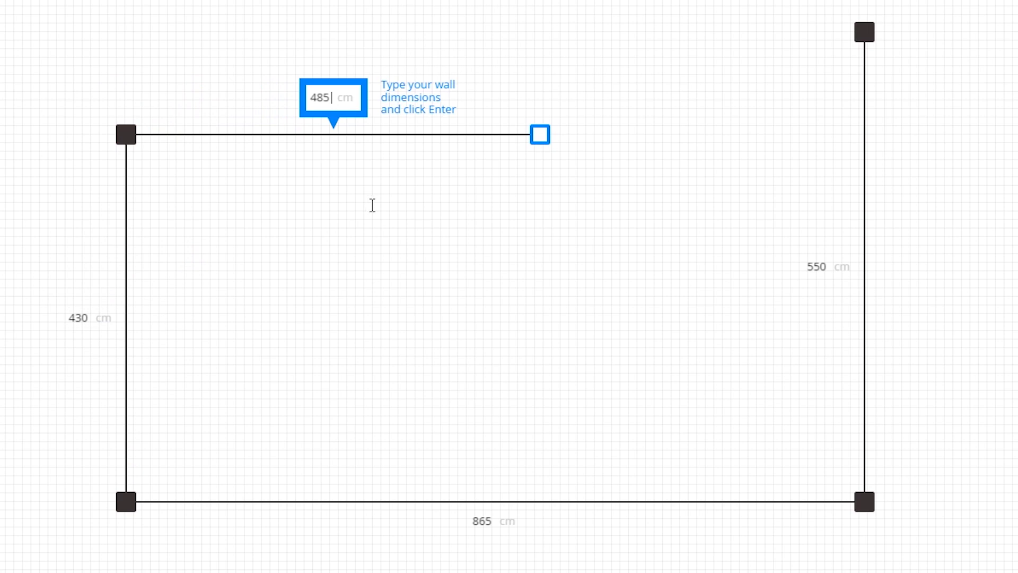
{"action": "key", "text": "Return"}
{"action": "left_click", "coordinate": [540, 32]}
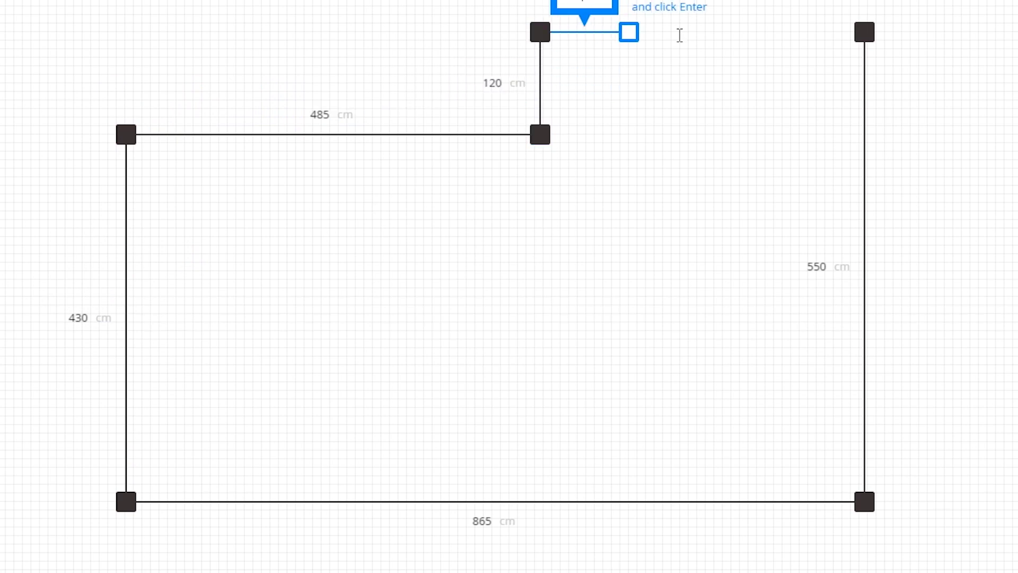
{"action": "left_click", "coordinate": [865, 32]}
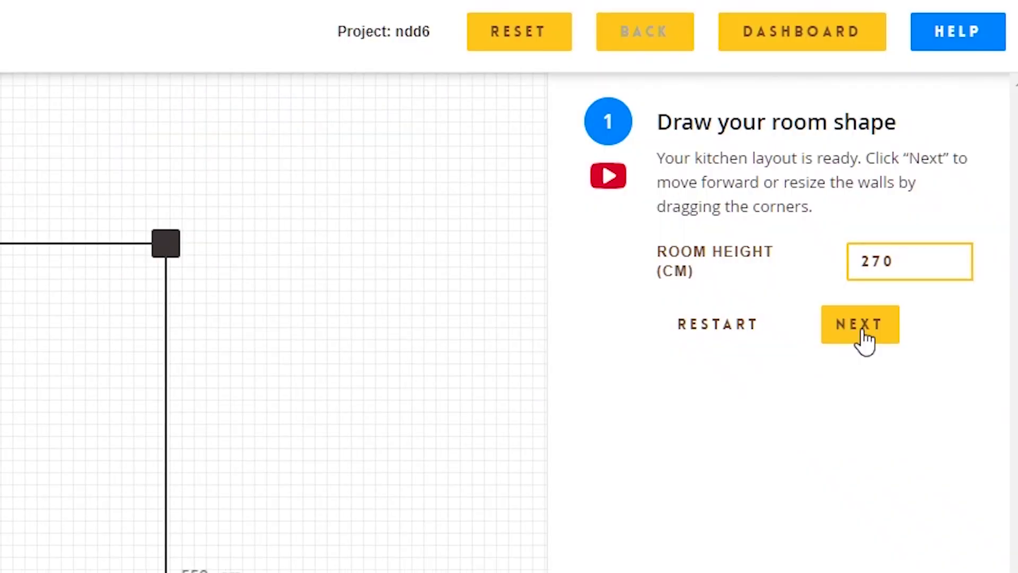
{"action": "left_click", "coordinate": [860, 324]}
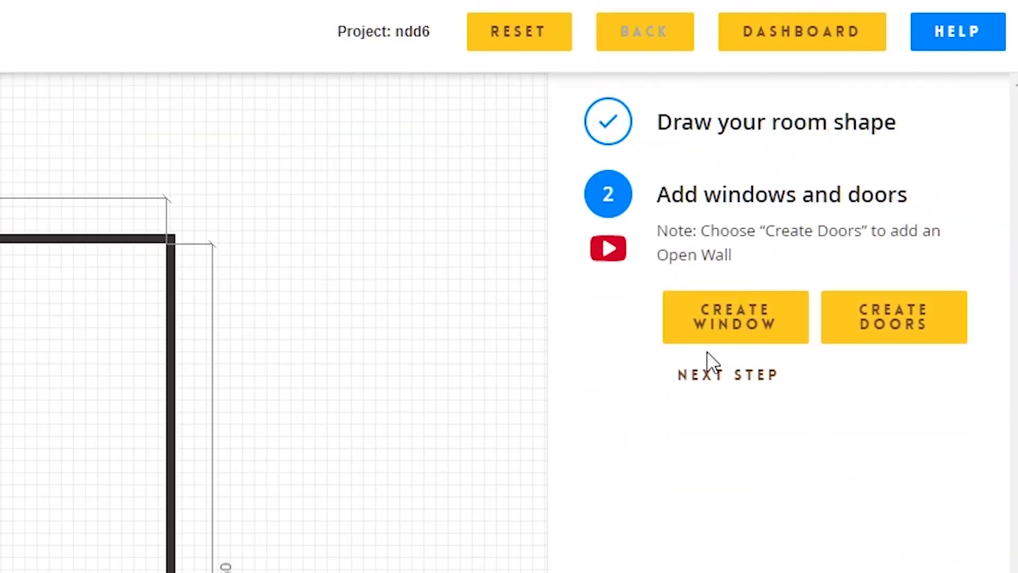
Add a 160 × 110 cm window, 110 cm above the floor, and slide it along the 380 cm top wall
{"action": "left_click", "coordinate": [720, 329]}
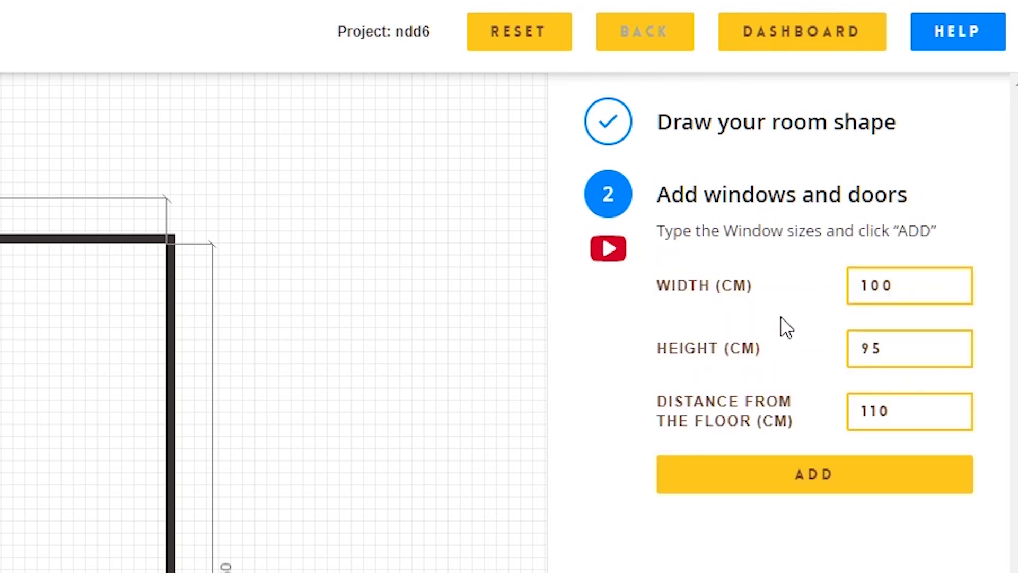
{"action": "double_click", "coordinate": [861, 289]}
{"action": "type", "text": "160"}
{"action": "double_click", "coordinate": [866, 351]}
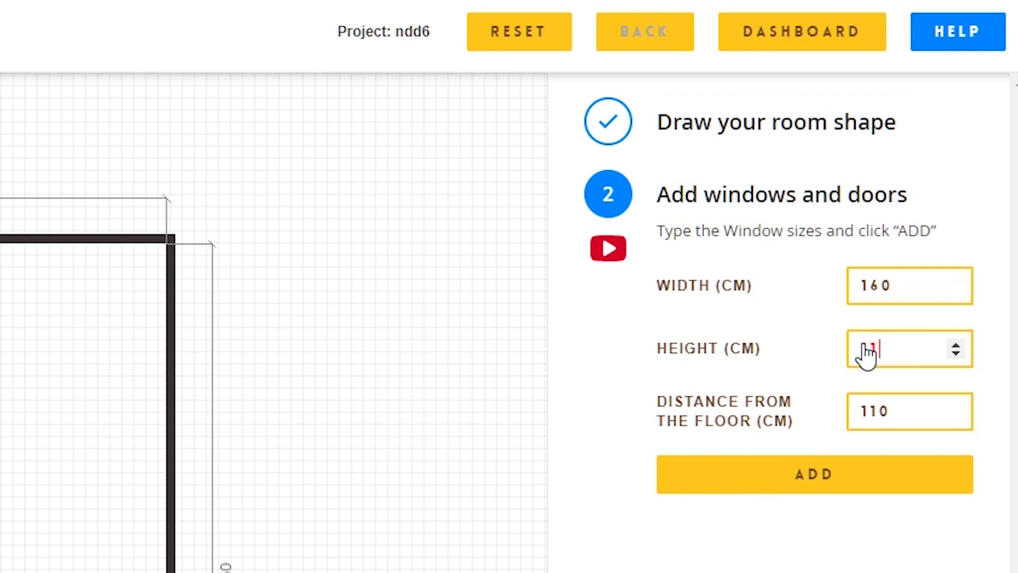
{"action": "type", "text": "110"}
{"action": "double_click", "coordinate": [864, 415]}
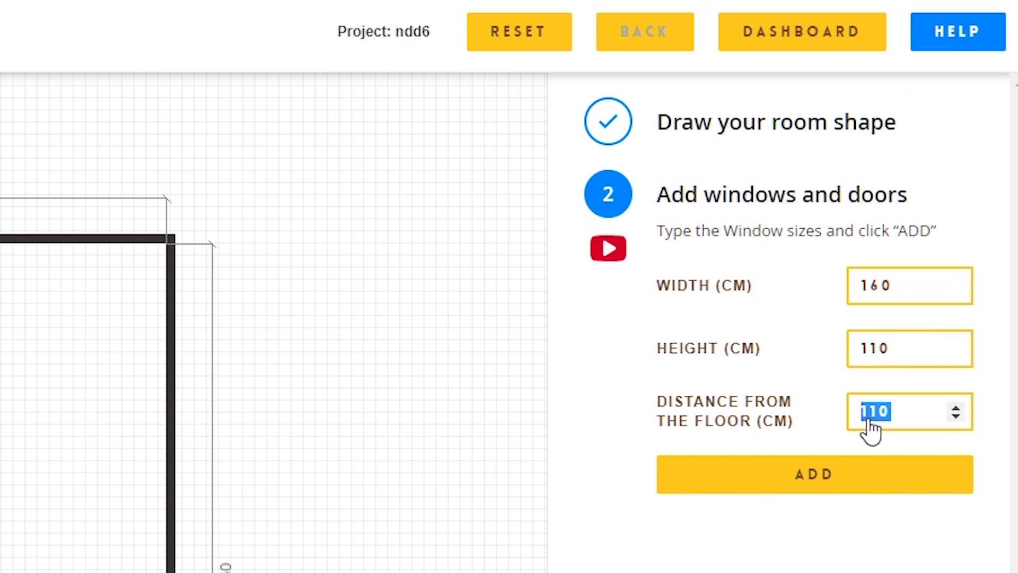
{"action": "left_click", "coordinate": [811, 480]}
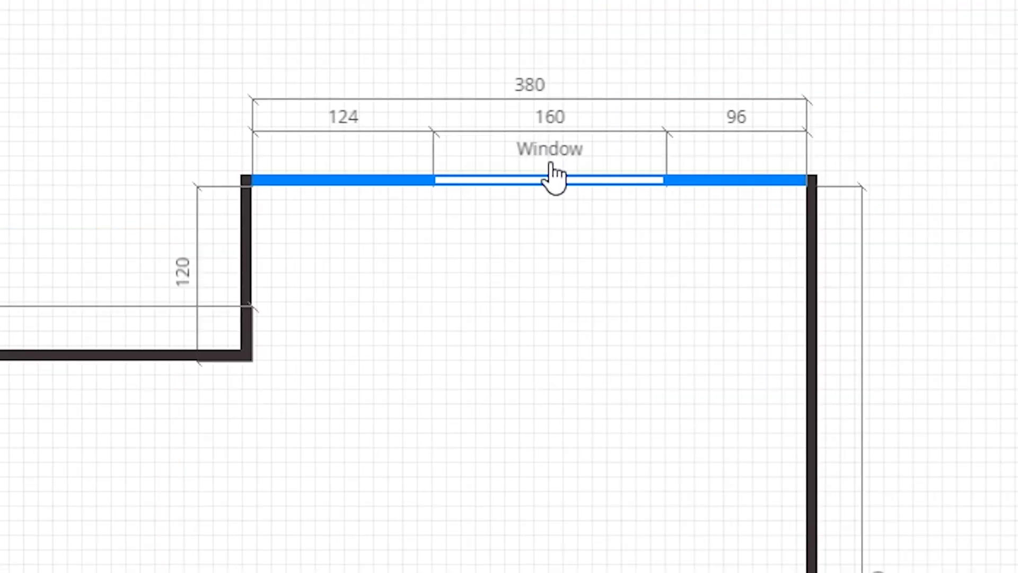
{"action": "left_click_drag", "start_coordinate": [551, 175], "coordinate": [572, 182]}
Add a 100 cm wide standard door and place it on the right wall
{"action": "left_click", "coordinate": [880, 325]}
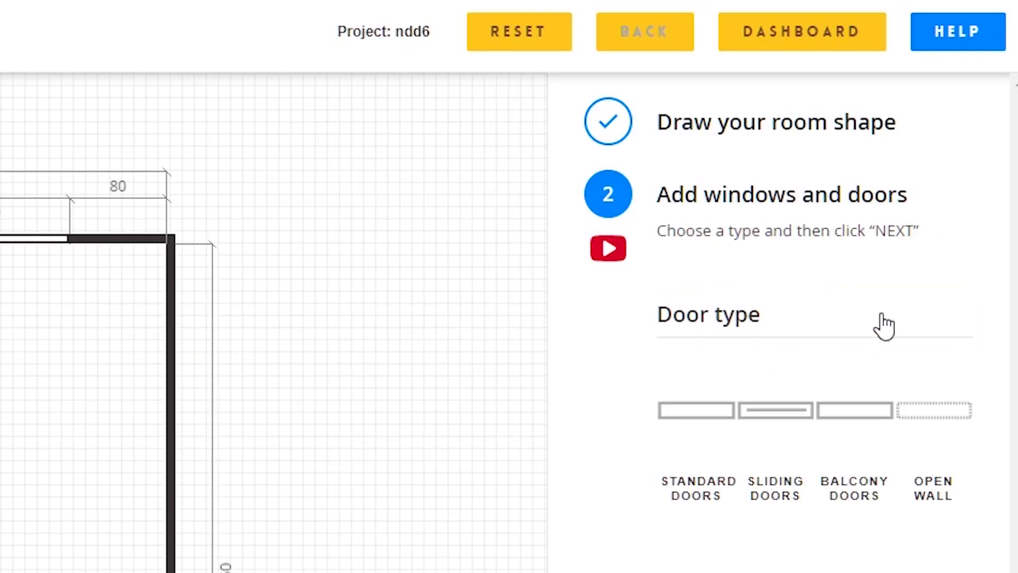
{"action": "left_click", "coordinate": [850, 413]}
{"action": "left_click", "coordinate": [714, 541]}
{"action": "double_click", "coordinate": [874, 291]}
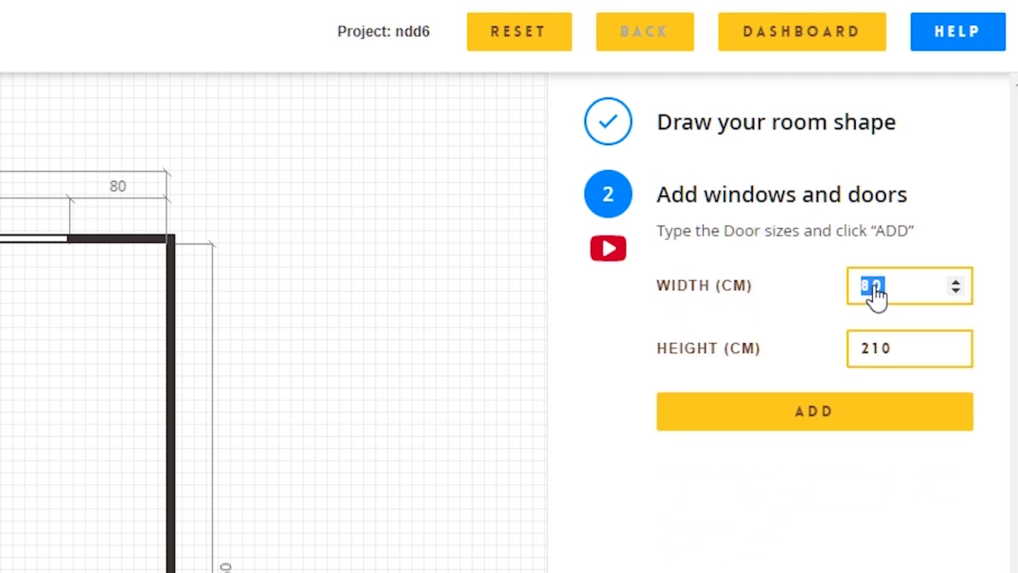
{"action": "type", "text": "1"}
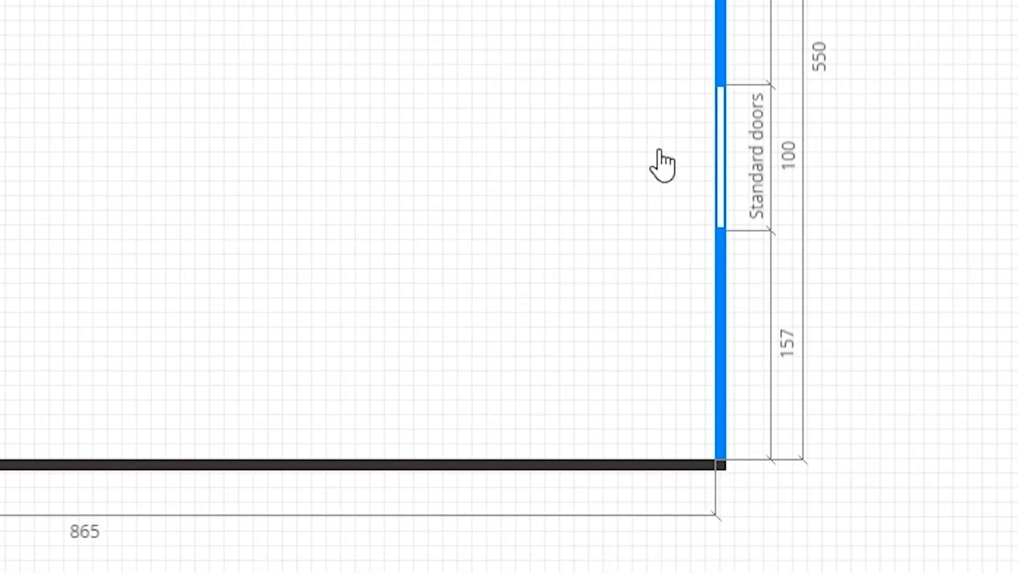
{"action": "left_click_drag", "start_coordinate": [662, 164], "coordinate": [705, 298]}
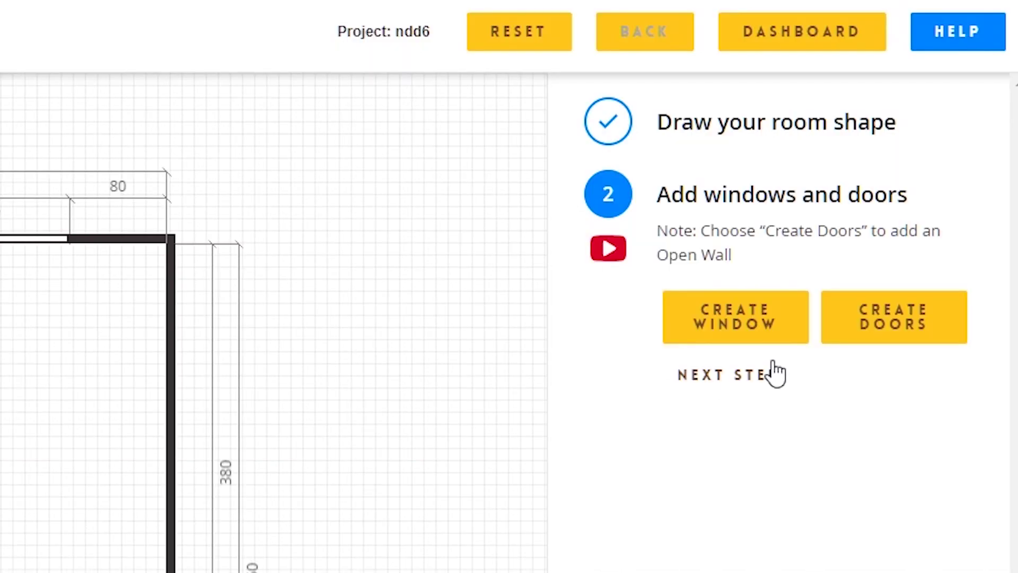
Set up a 100 cm wide, 230 cm high open wall opening
{"action": "left_click", "coordinate": [892, 317]}
{"action": "left_click", "coordinate": [934, 412]}
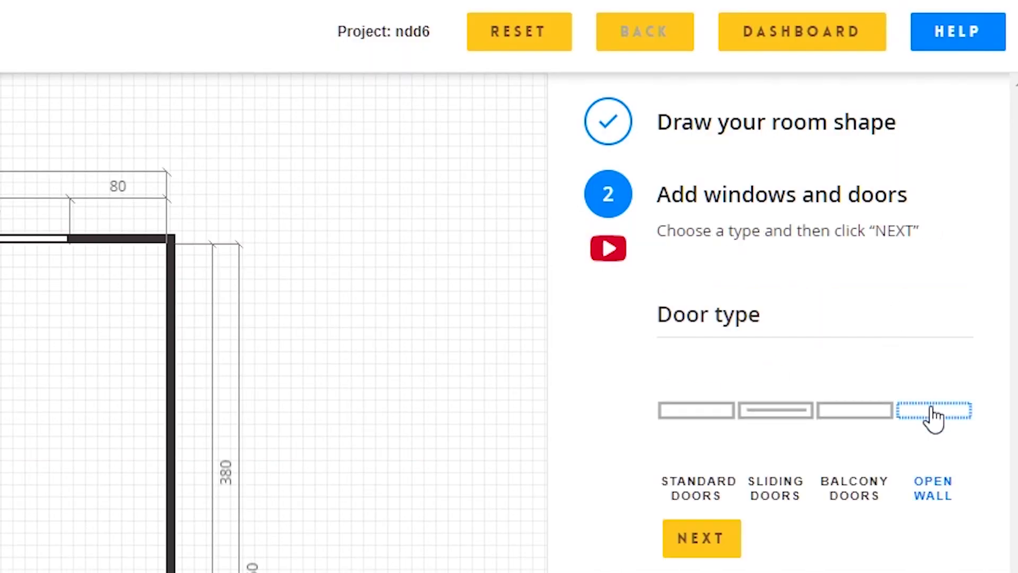
{"action": "left_click", "coordinate": [703, 541]}
{"action": "double_click", "coordinate": [869, 288]}
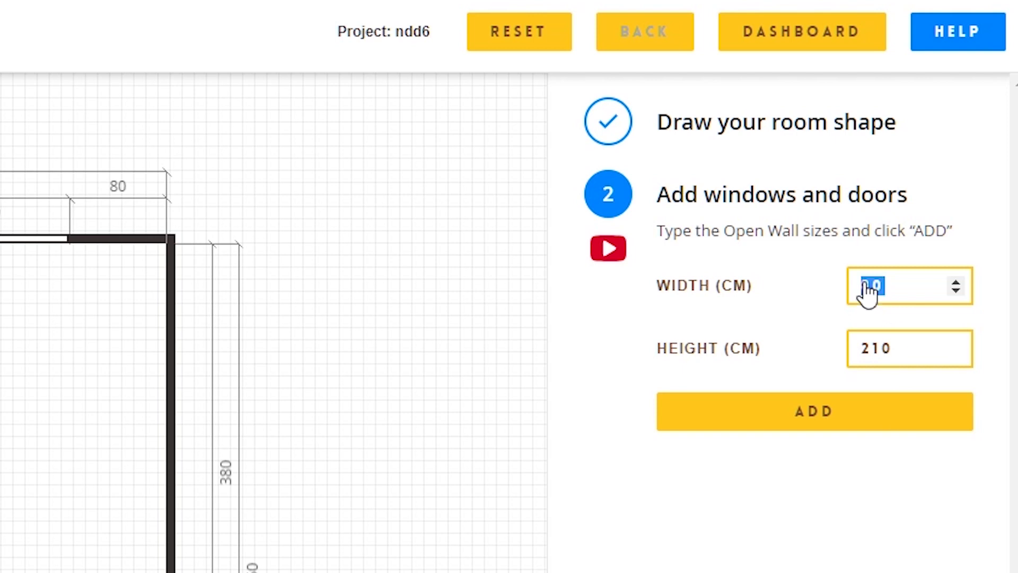
{"action": "double_click", "coordinate": [866, 355]}
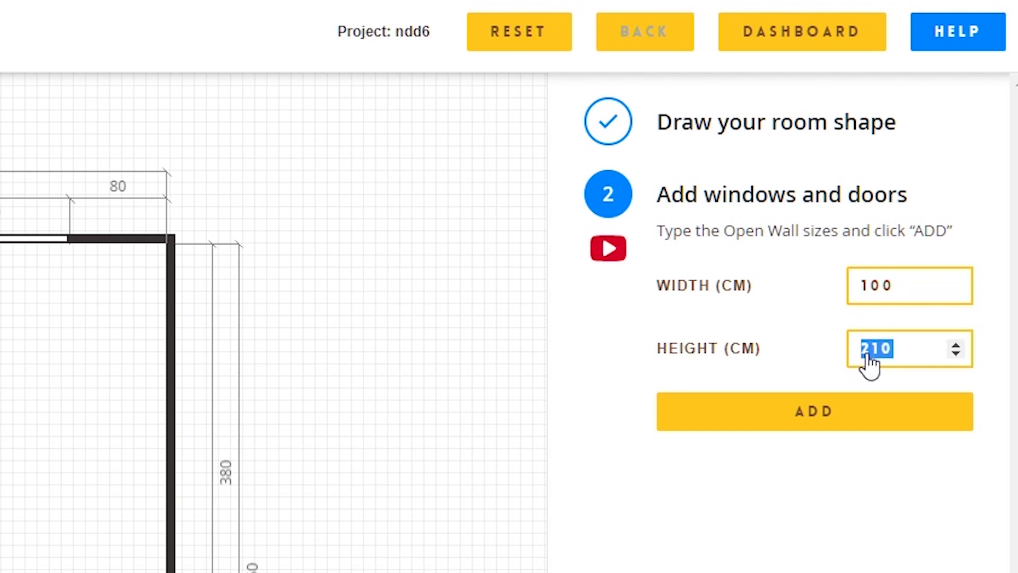
{"action": "type", "text": "23"}
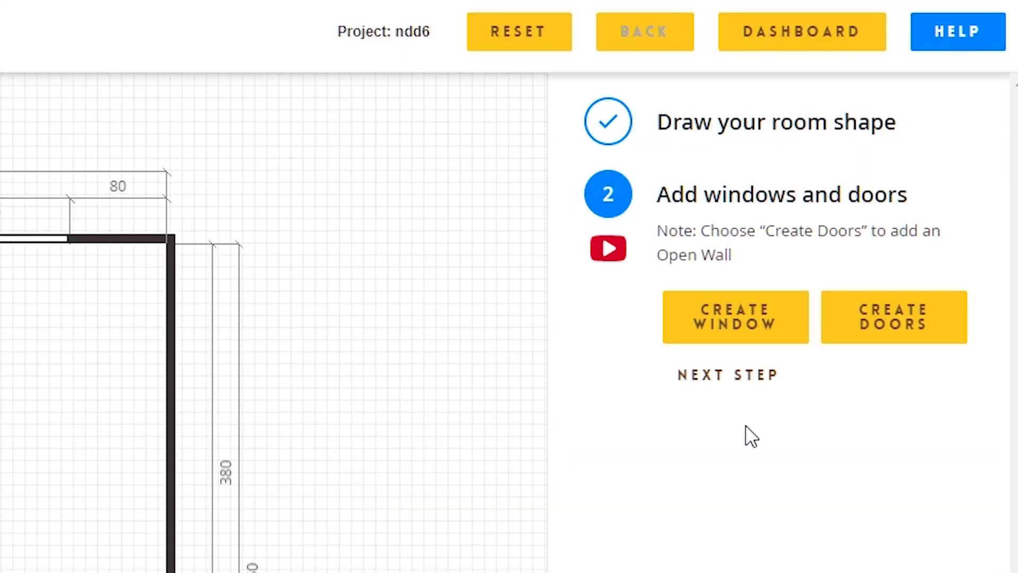
Create 230 × 230 cm balcony doors and slide them 236 cm from the 485 cm wall's left corner
{"action": "left_click", "coordinate": [874, 334]}
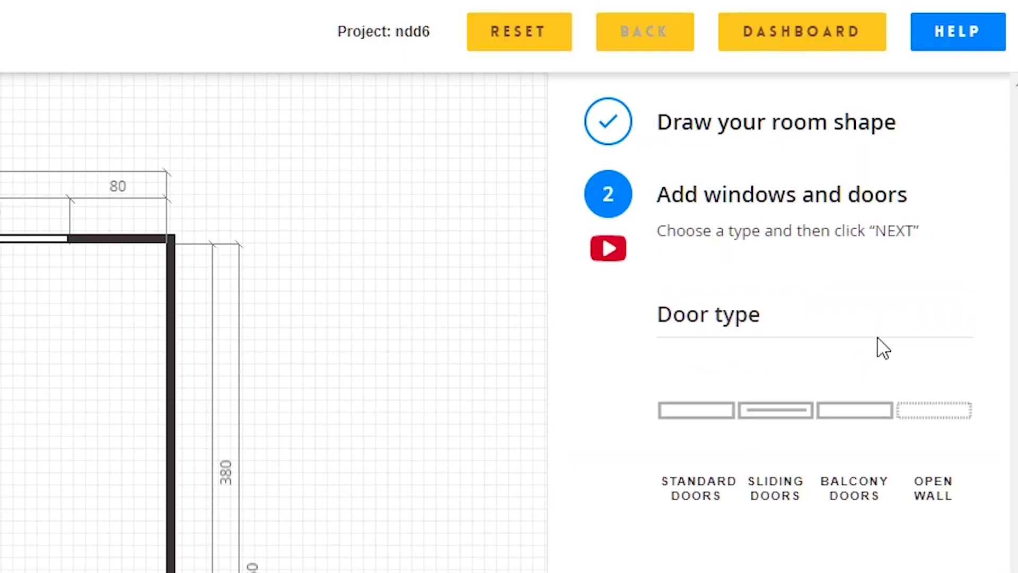
{"action": "left_click", "coordinate": [856, 411]}
{"action": "left_click", "coordinate": [711, 538]}
{"action": "left_click", "coordinate": [865, 289]}
{"action": "double_click", "coordinate": [865, 289]}
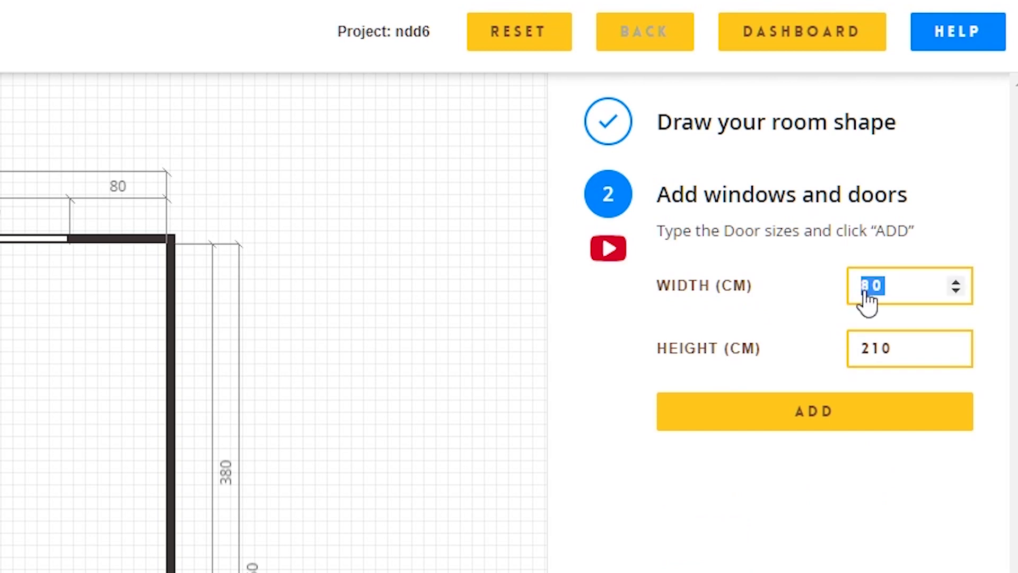
{"action": "type", "text": "23"}
{"action": "double_click", "coordinate": [865, 350]}
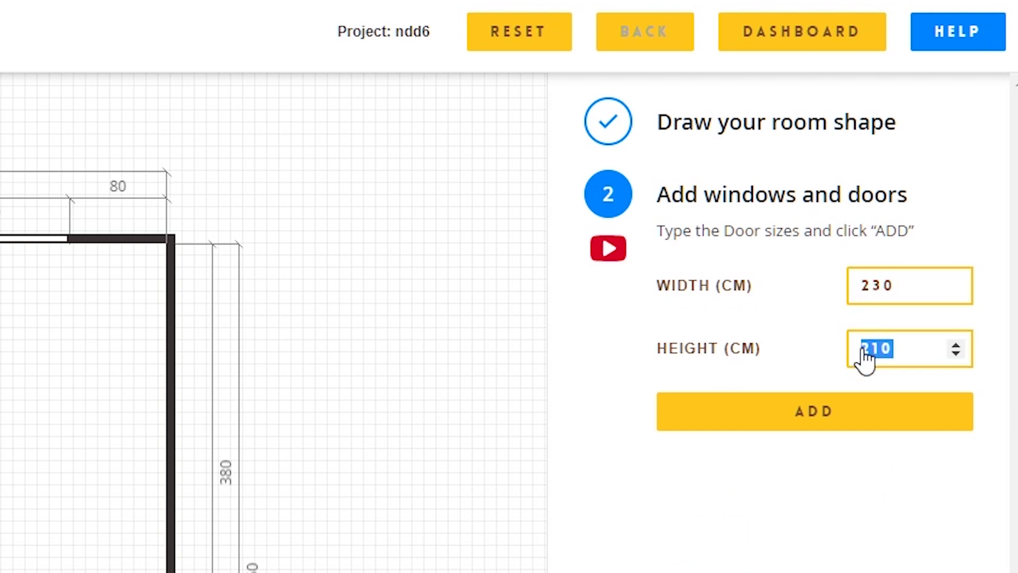
{"action": "type", "text": "23"}
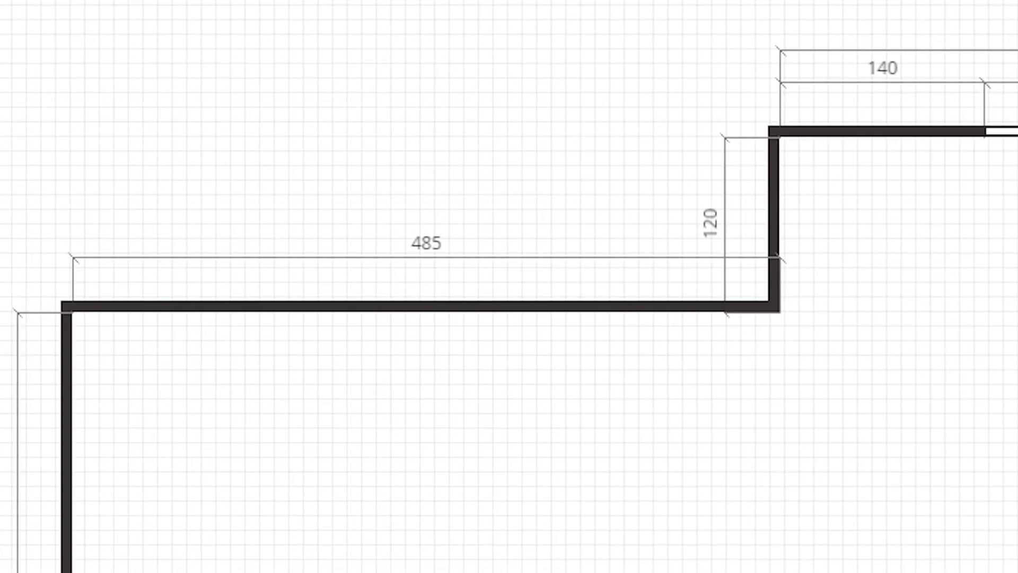
{"action": "left_click_drag", "start_coordinate": [613, 311], "coordinate": [586, 299]}
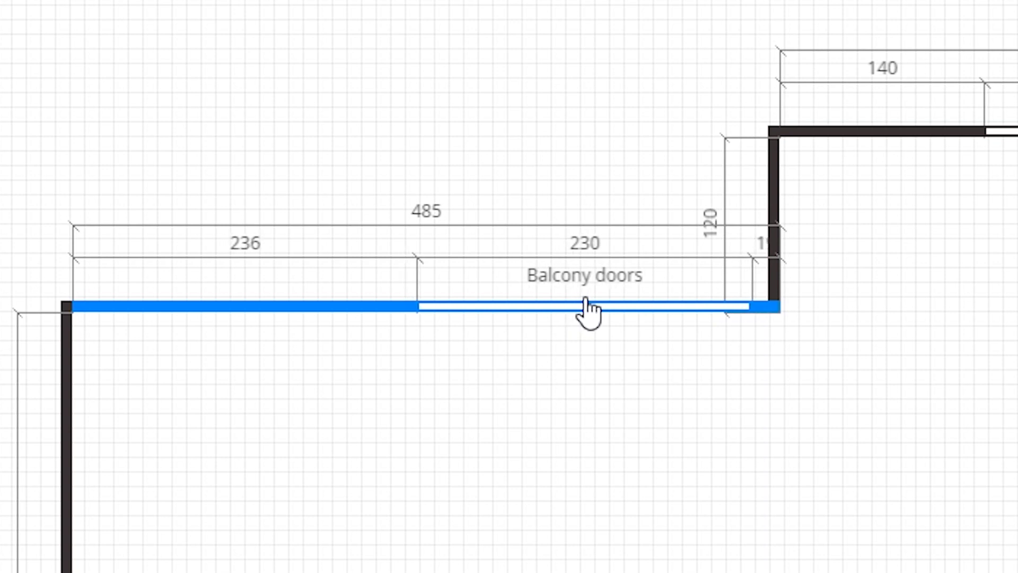
Add a 60 × 20 cm column, rotate it to 20 × 60 and move it to the bottom wall
{"action": "left_click", "coordinate": [705, 216]}
{"action": "left_click", "coordinate": [710, 303]}
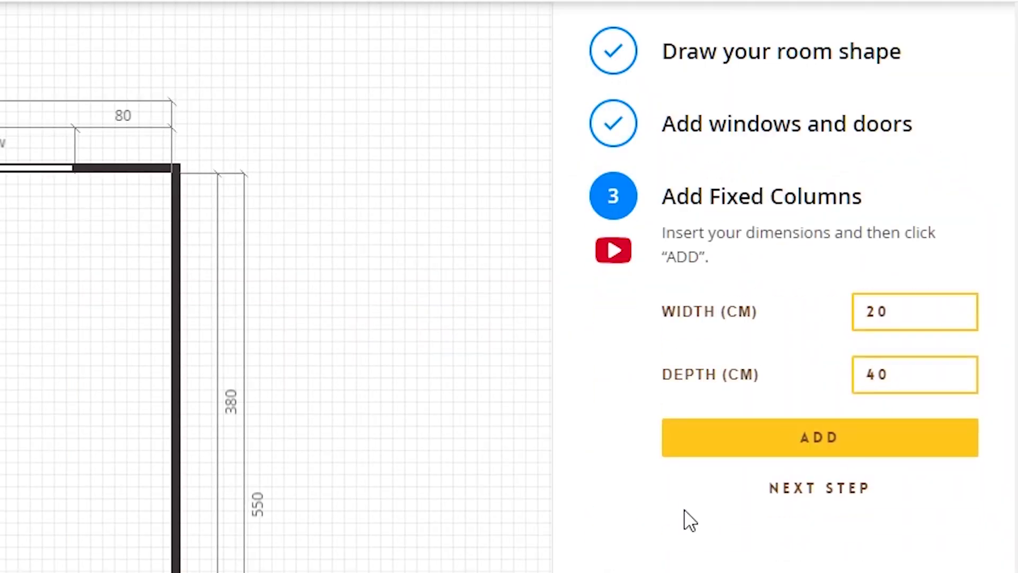
{"action": "double_click", "coordinate": [877, 312]}
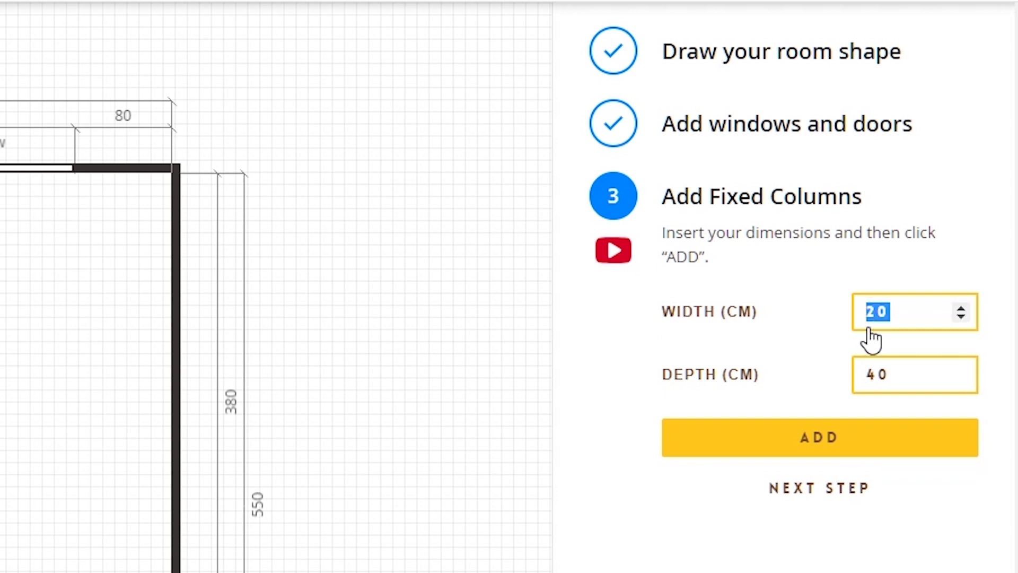
{"action": "type", "text": "6"}
{"action": "double_click", "coordinate": [878, 374]}
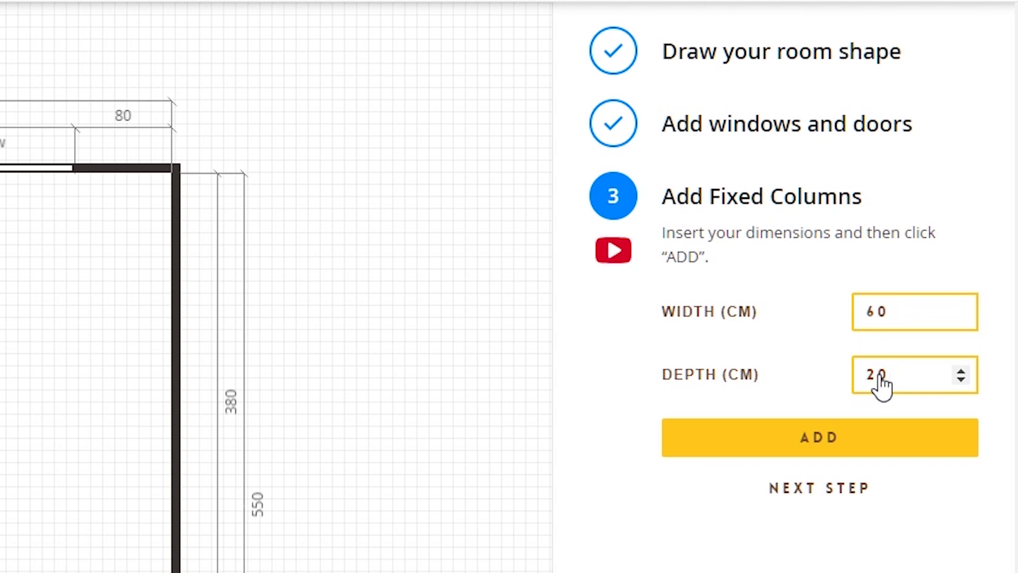
{"action": "left_click", "coordinate": [848, 437]}
{"action": "left_click", "coordinate": [73, 328]}
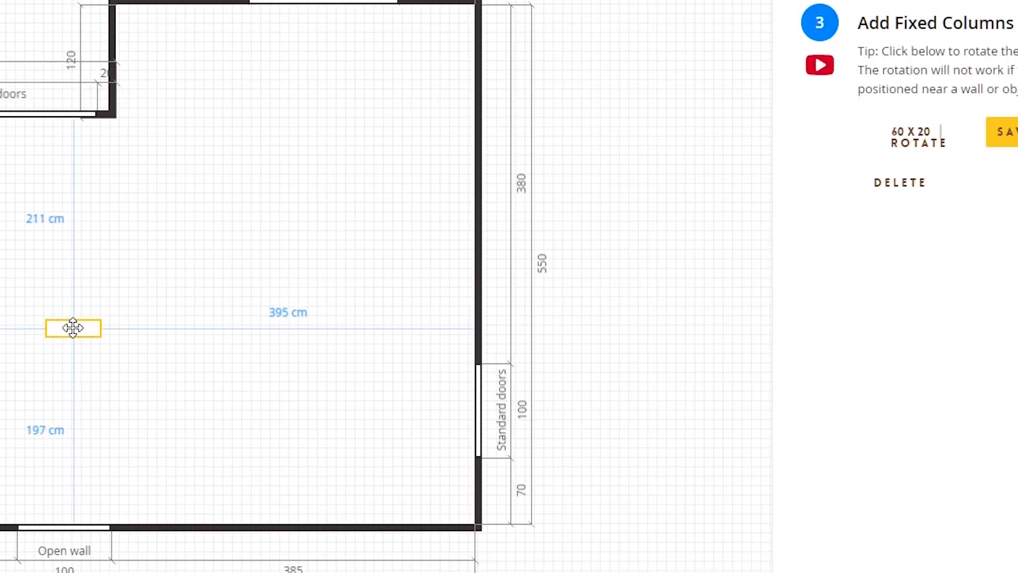
{"action": "left_click", "coordinate": [901, 143]}
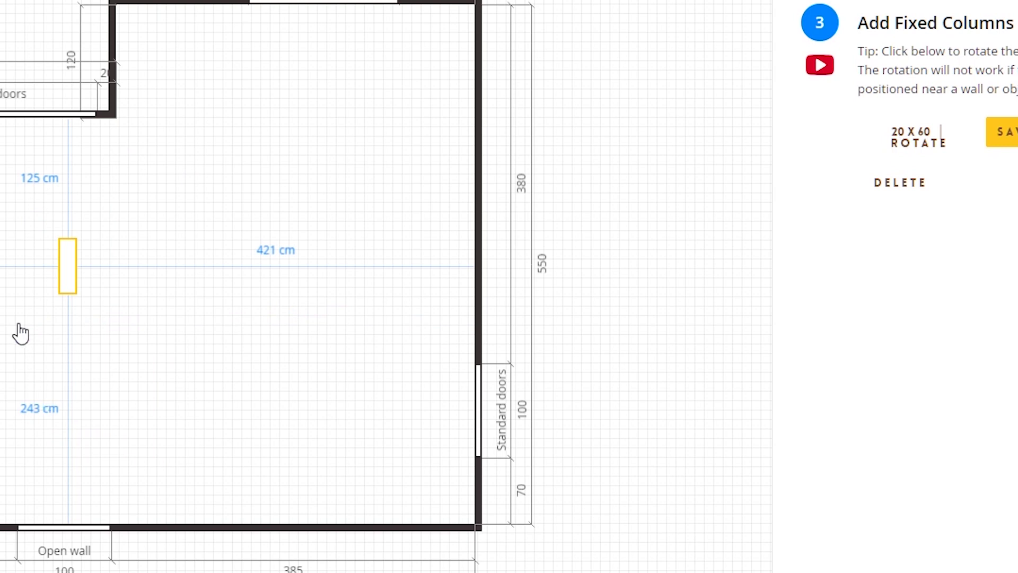
{"action": "left_click_drag", "start_coordinate": [72, 277], "coordinate": [121, 544]}
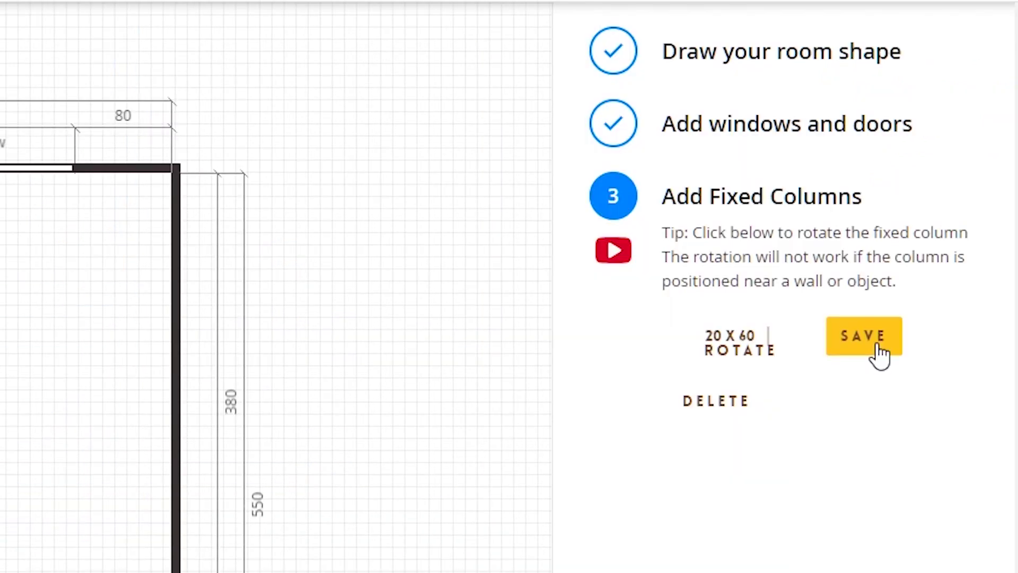
{"action": "left_click", "coordinate": [876, 343]}
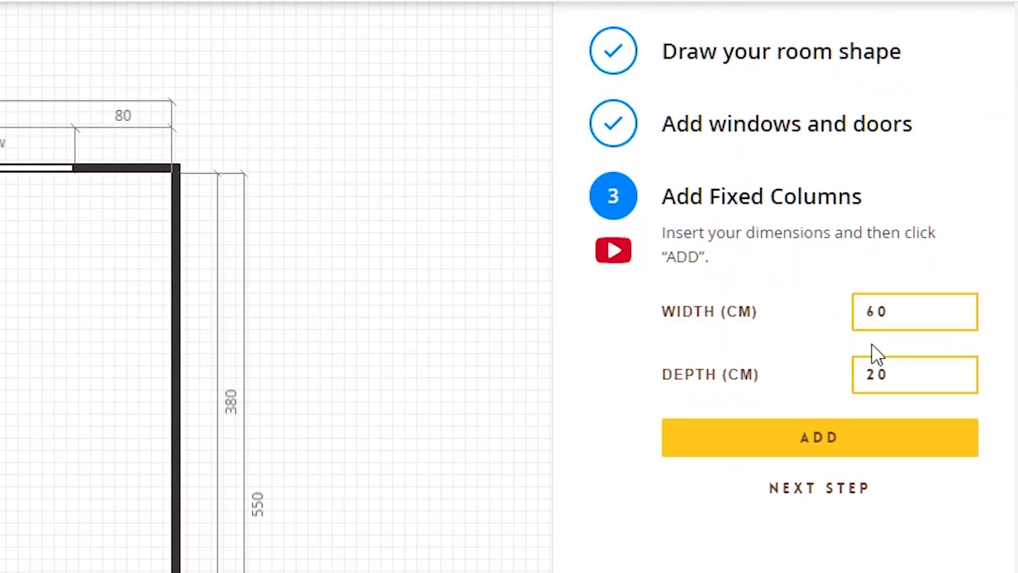
Add a 20 × 20 cm column and place it at the inner wall corner
{"action": "left_click", "coordinate": [885, 318]}
{"action": "double_click", "coordinate": [876, 318]}
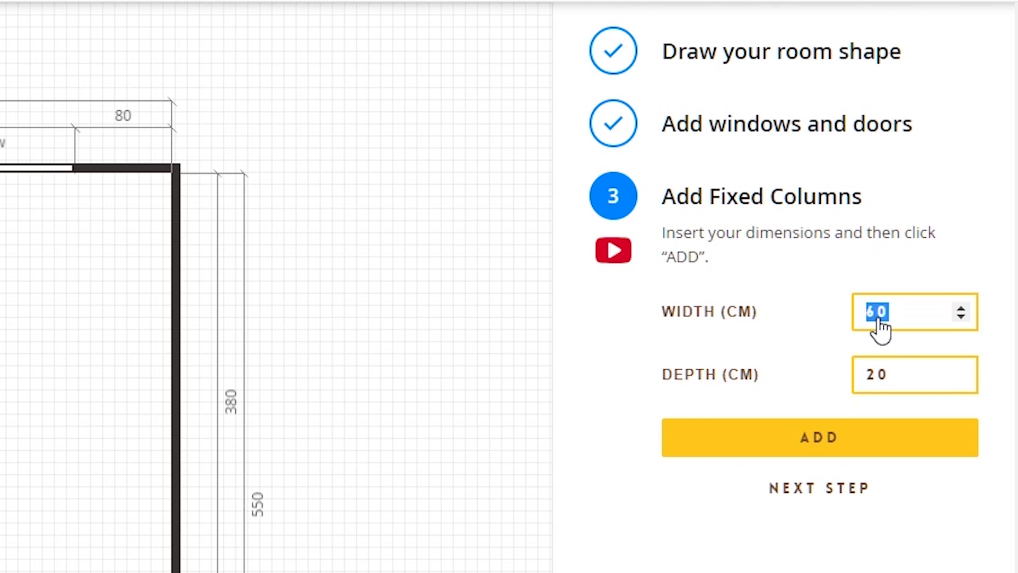
{"action": "type", "text": "2"}
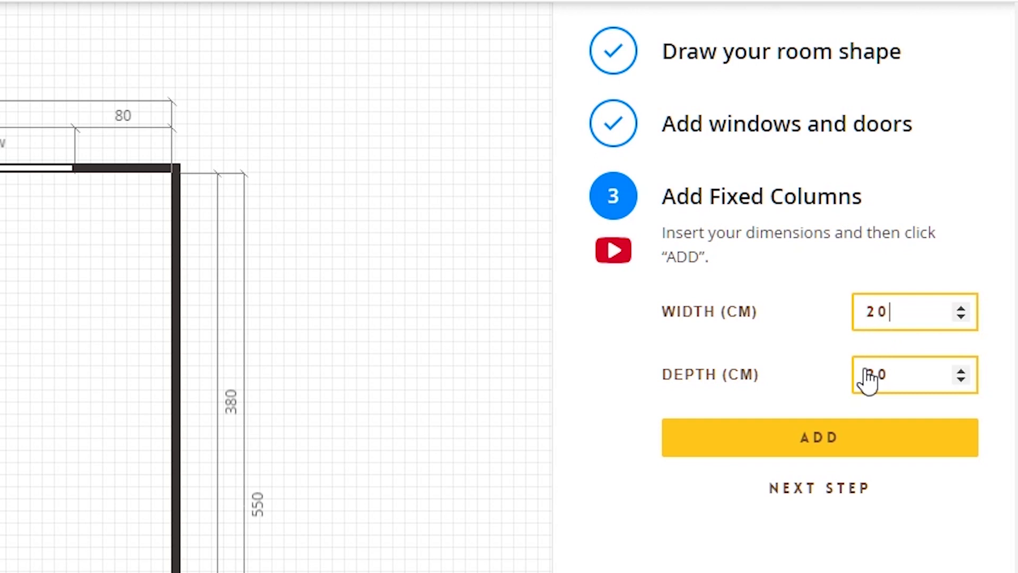
{"action": "left_click", "coordinate": [872, 378]}
{"action": "double_click", "coordinate": [871, 378]}
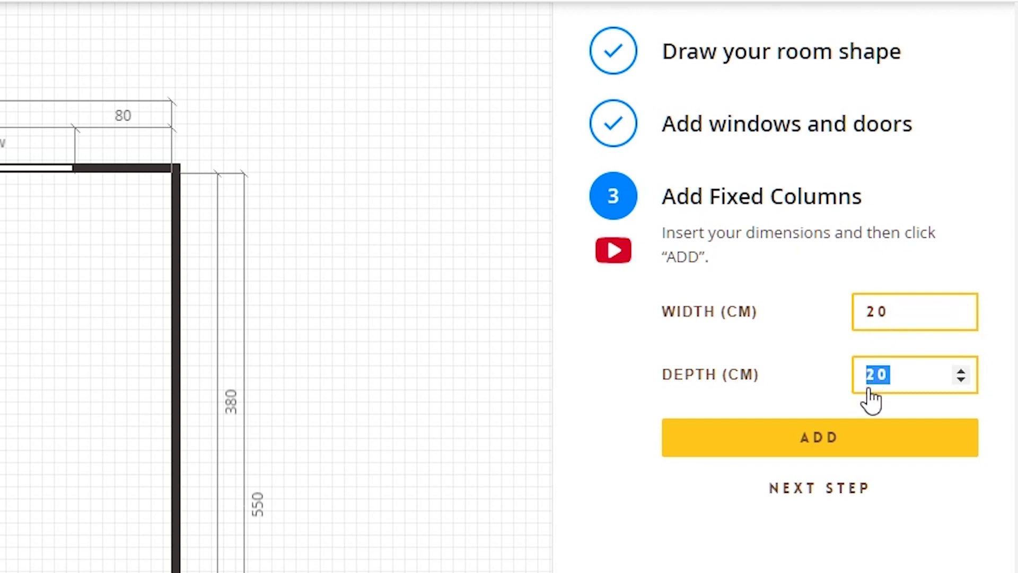
{"action": "left_click", "coordinate": [820, 440]}
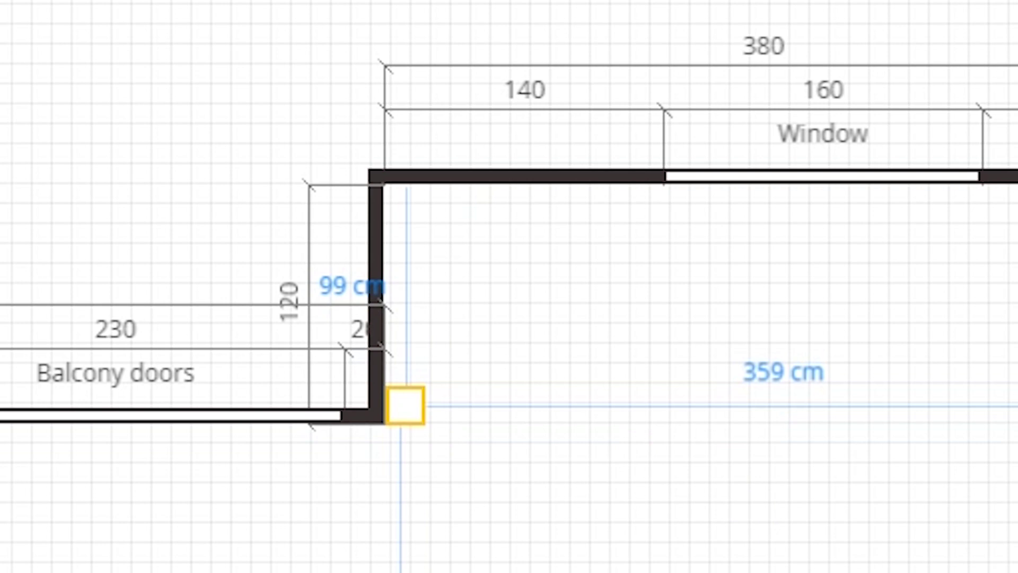
{"action": "left_click", "coordinate": [405, 405]}
Keep the standard 215 cm kitchen height and draw base cabinets along the top and left walls
{"action": "left_click", "coordinate": [813, 343]}
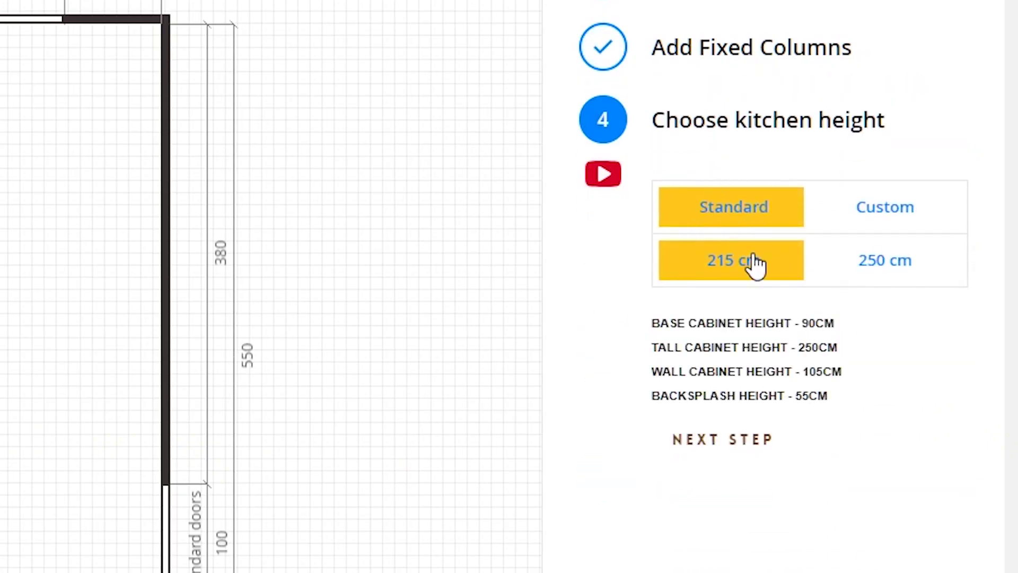
{"action": "left_click", "coordinate": [735, 446]}
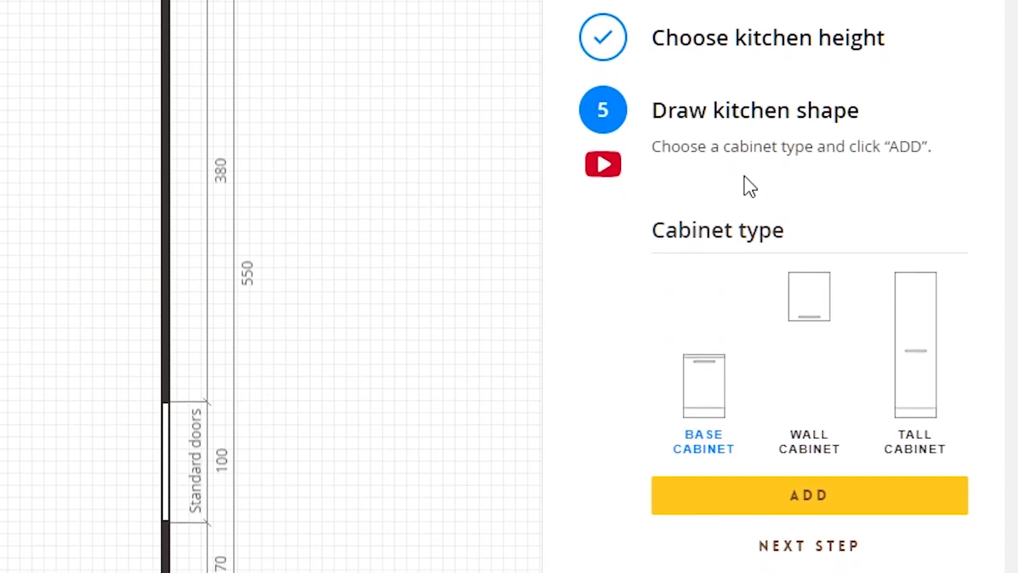
{"action": "left_click", "coordinate": [793, 504]}
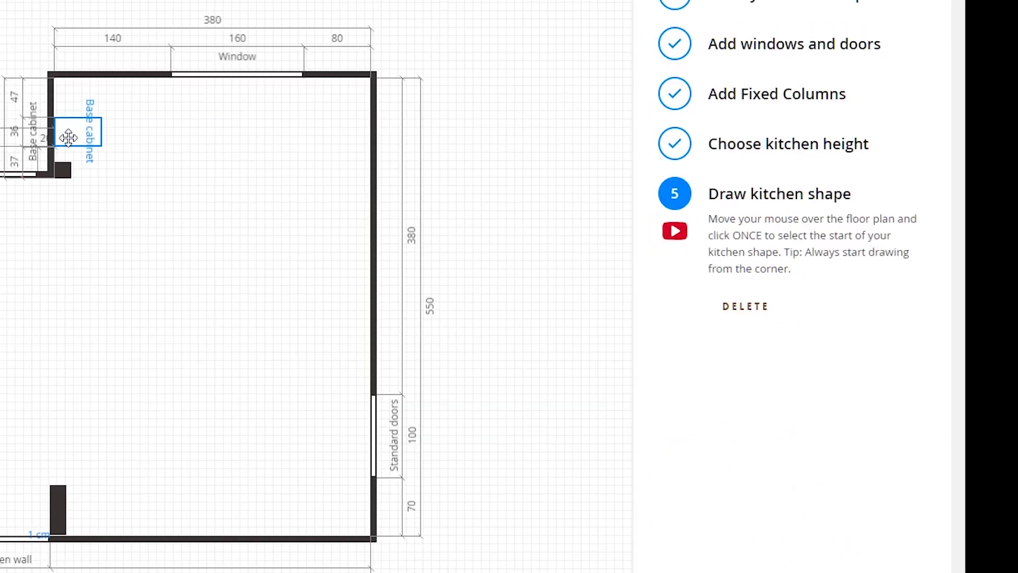
{"action": "left_click", "coordinate": [61, 95]}
{"action": "left_click", "coordinate": [389, 126]}
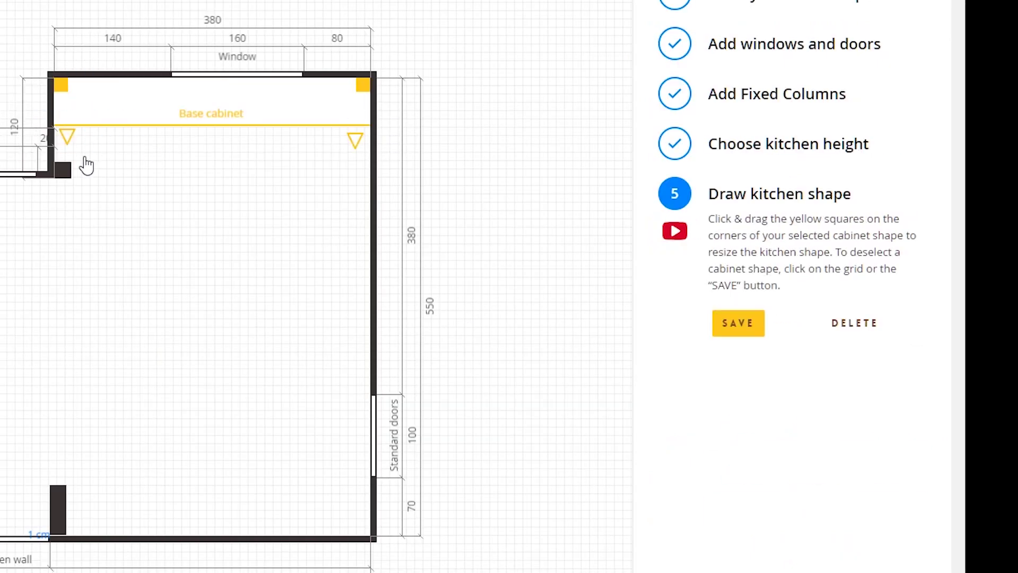
{"action": "left_click", "coordinate": [69, 135]}
{"action": "left_click", "coordinate": [62, 168]}
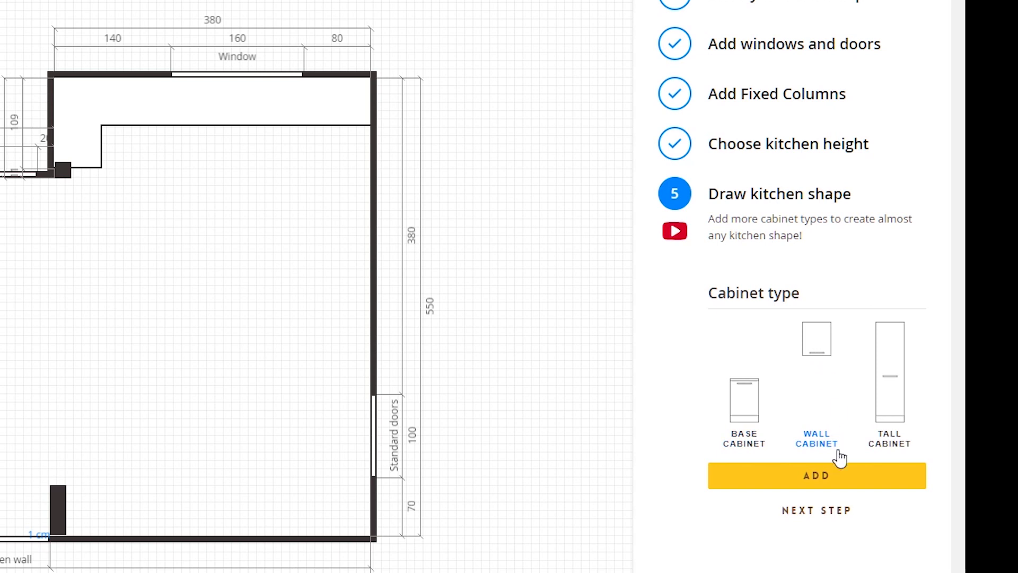
Draw a wall cabinet down the left wall and extend the base cabinets down the right wall
{"action": "left_click", "coordinate": [830, 478]}
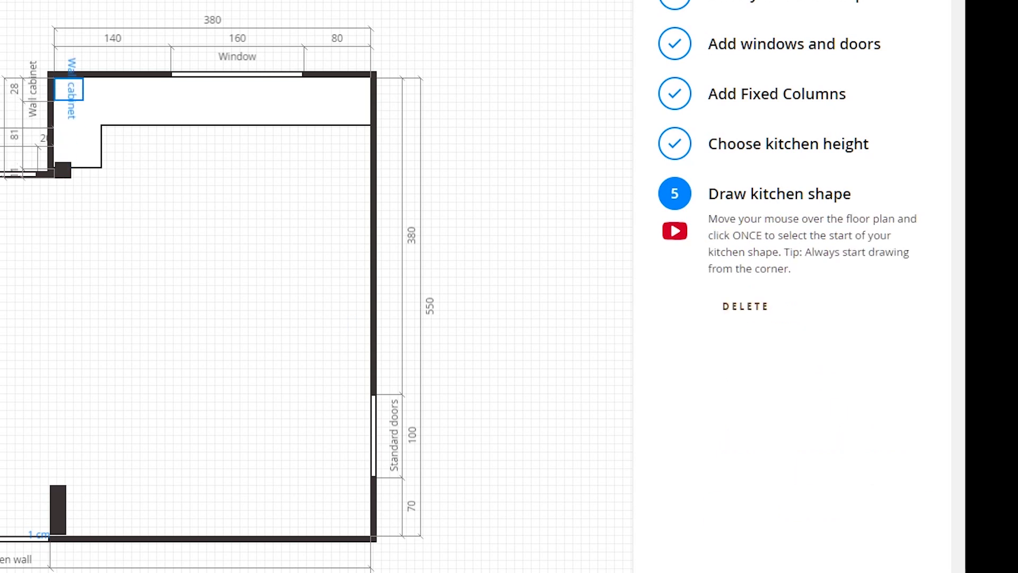
{"action": "left_click", "coordinate": [10, 96]}
{"action": "left_click", "coordinate": [16, 165]}
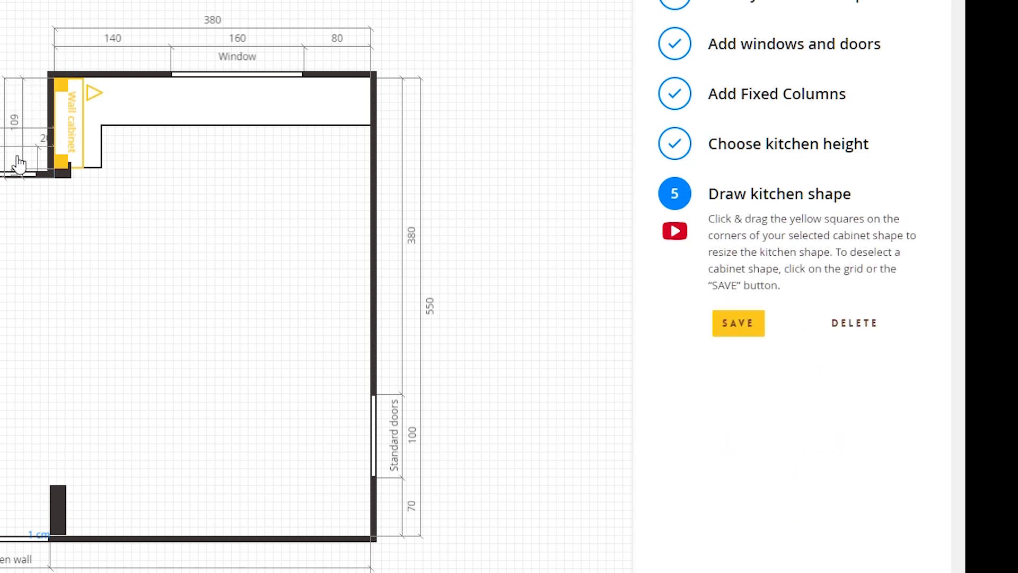
{"action": "left_click", "coordinate": [177, 217]}
{"action": "left_click", "coordinate": [302, 118]}
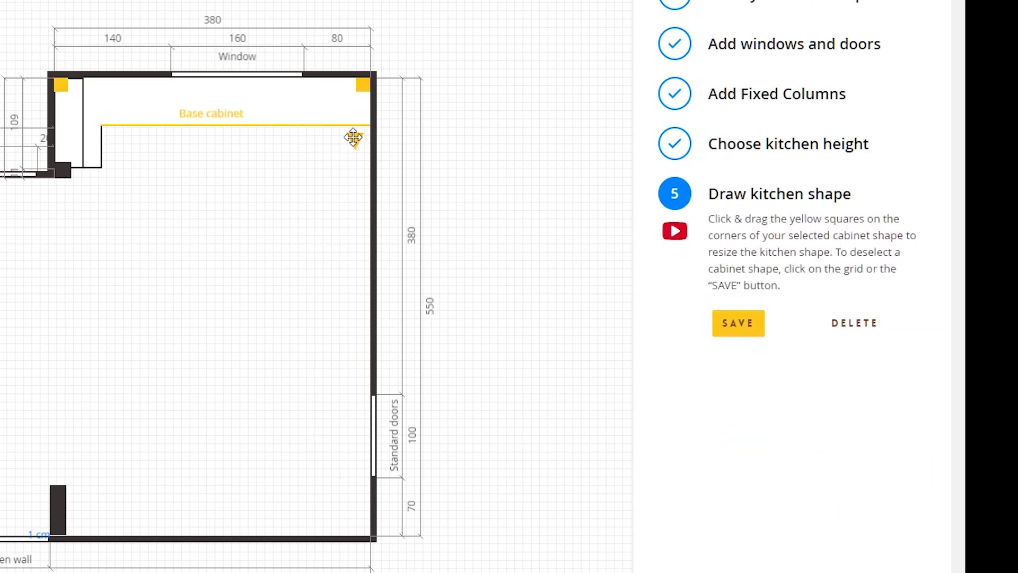
{"action": "left_click_drag", "start_coordinate": [353, 137], "coordinate": [317, 420]}
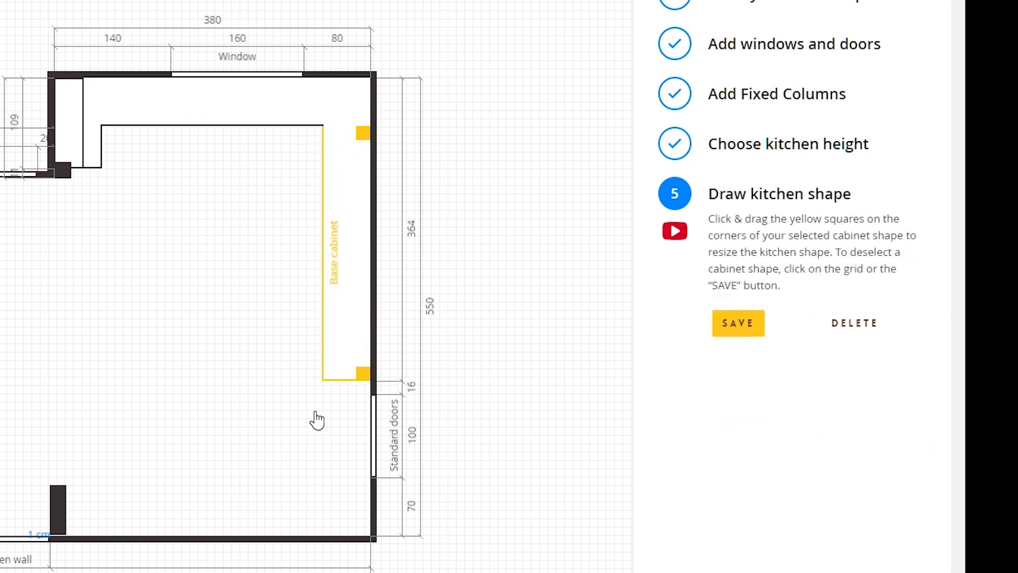
{"action": "left_click", "coordinate": [267, 309]}
Draw a wall cabinet from the top-right corner down the right wall
{"action": "left_click", "coordinate": [823, 348]}
{"action": "left_click", "coordinate": [807, 478]}
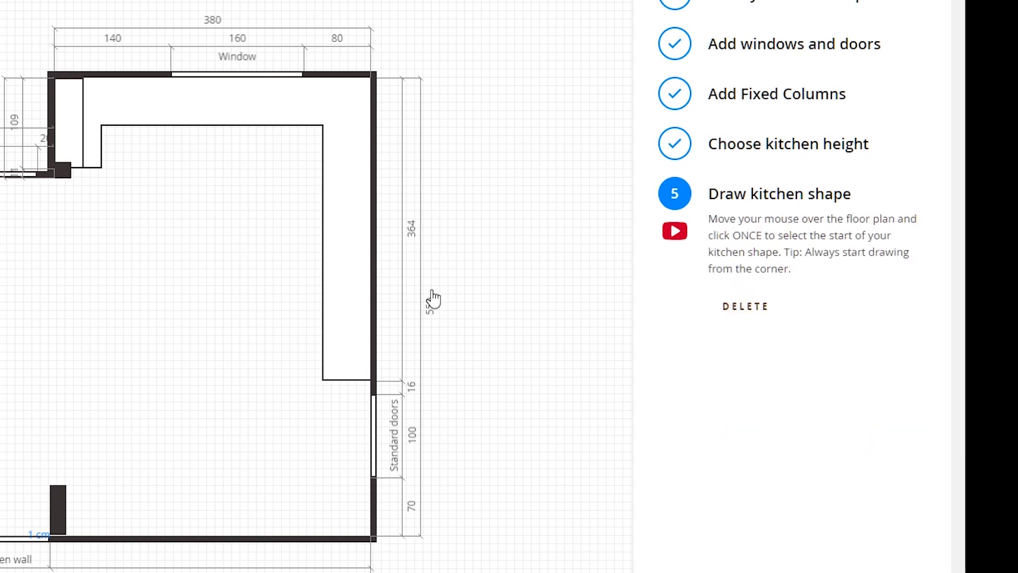
{"action": "left_click", "coordinate": [391, 73]}
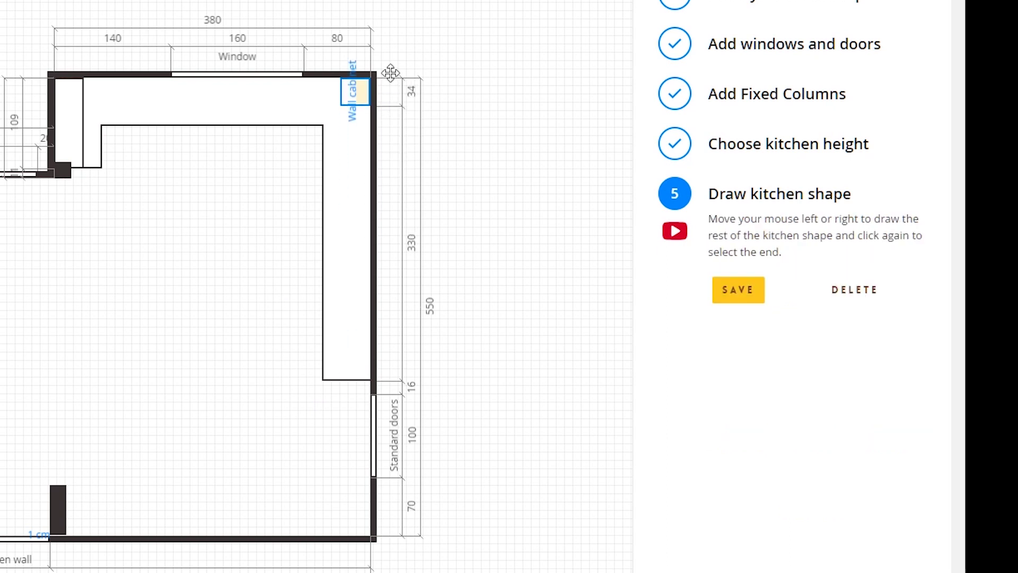
{"action": "left_click", "coordinate": [393, 371]}
{"action": "left_click", "coordinate": [738, 301]}
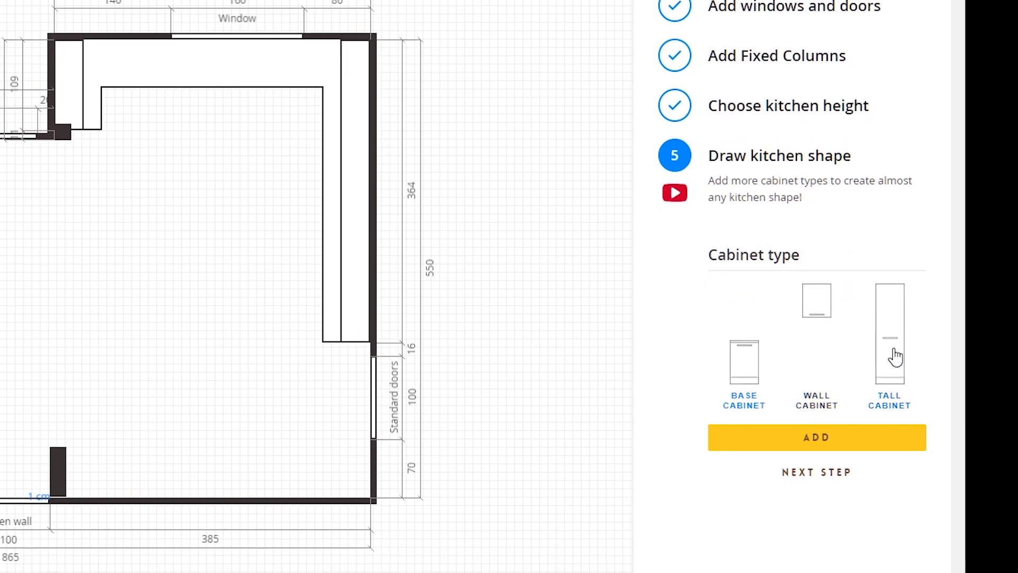
Add a tall-cabinet row along the bottom wall from the right corner to the column
{"action": "left_click", "coordinate": [780, 453]}
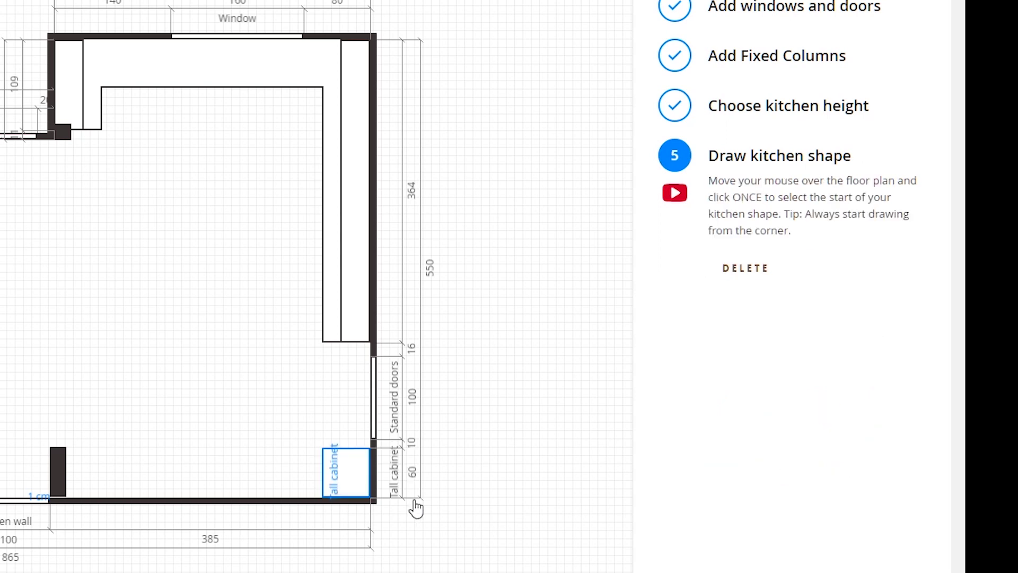
{"action": "left_click", "coordinate": [350, 497]}
{"action": "left_click", "coordinate": [69, 501]}
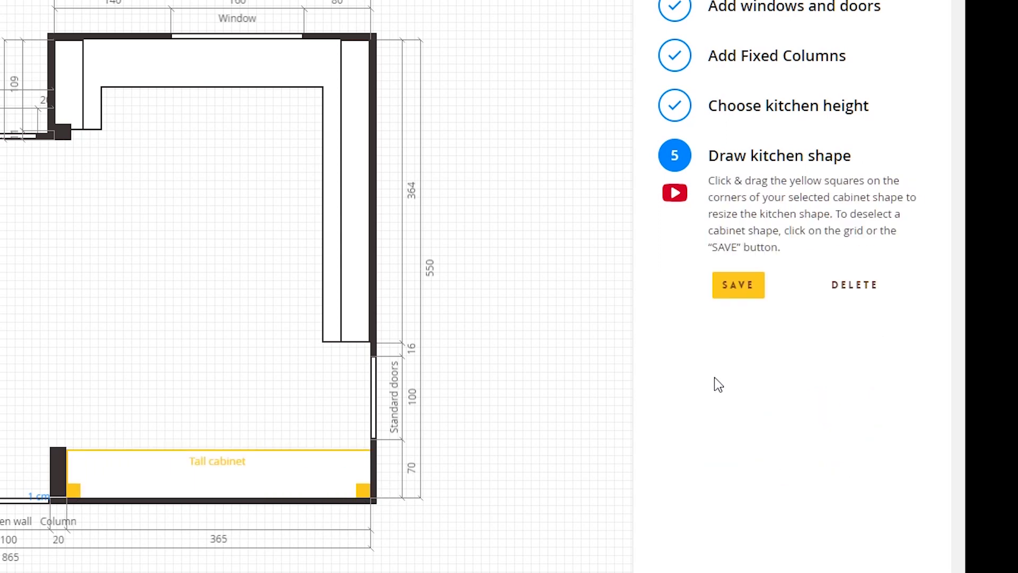
{"action": "left_click", "coordinate": [743, 293]}
{"action": "left_click", "coordinate": [831, 480]}
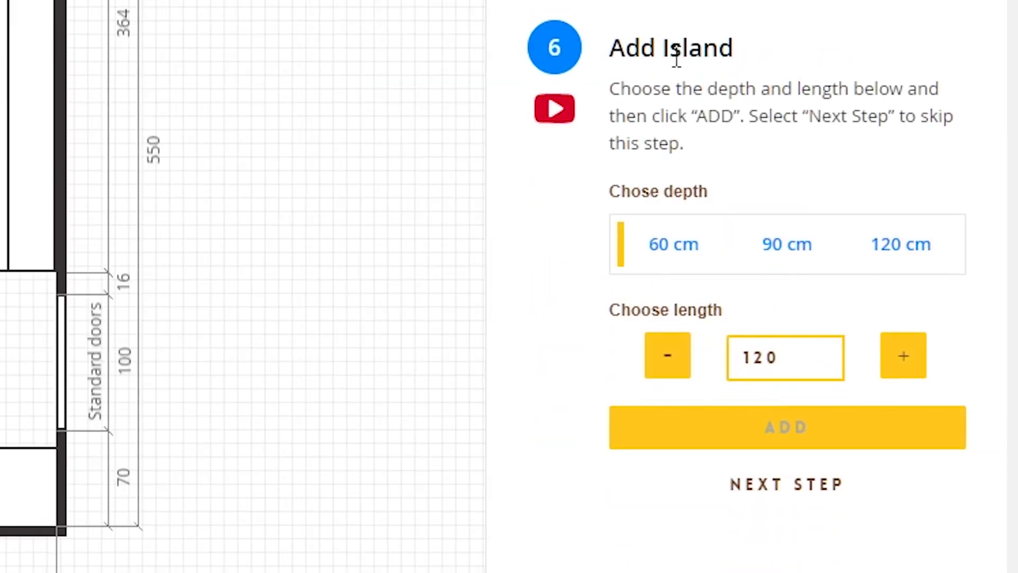
Add a 210 × 90 cm island in the middle of the room
{"action": "left_click", "coordinate": [795, 254]}
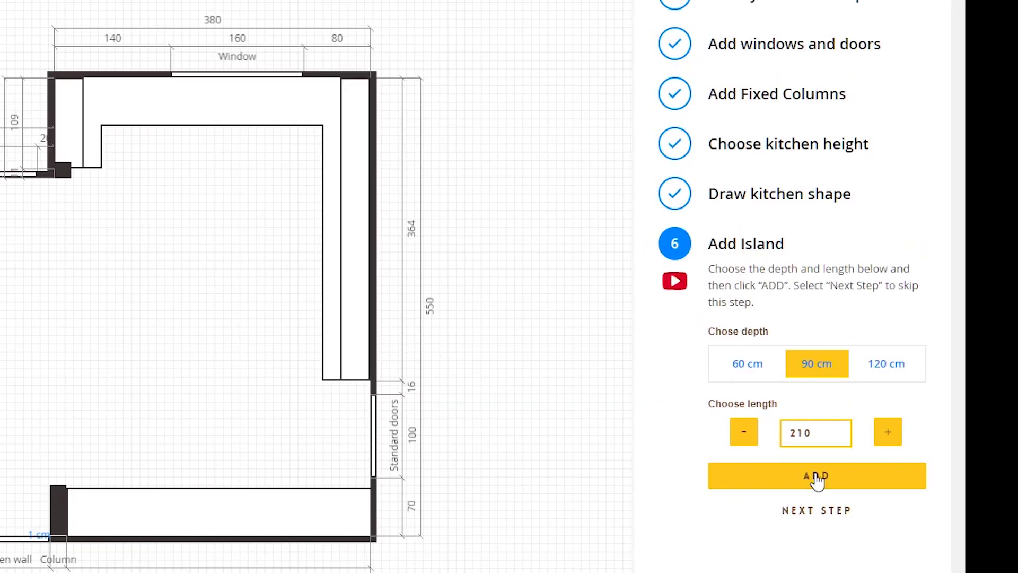
{"action": "left_click", "coordinate": [818, 477]}
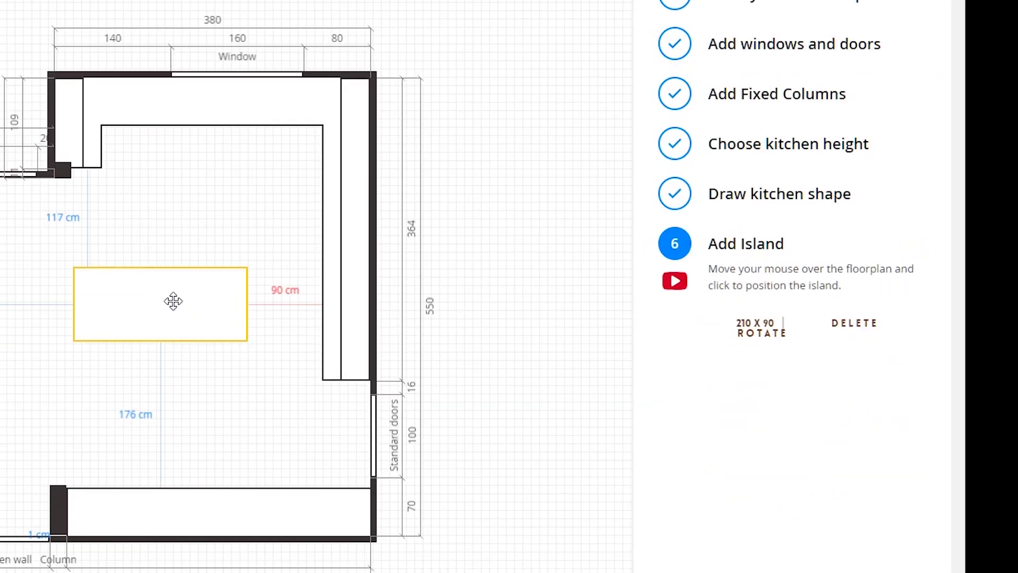
{"action": "left_click", "coordinate": [199, 313]}
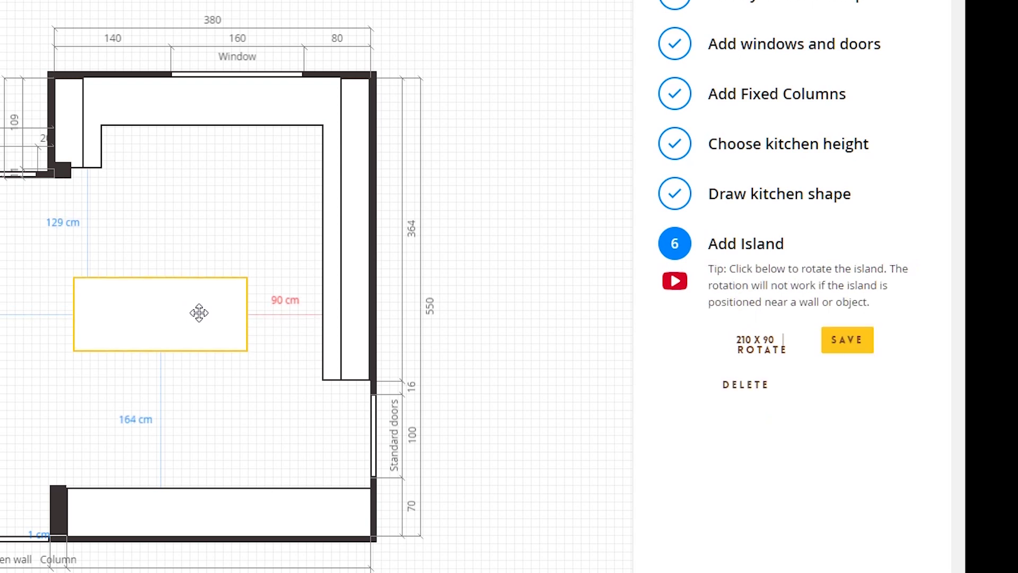
{"action": "left_click", "coordinate": [850, 342]}
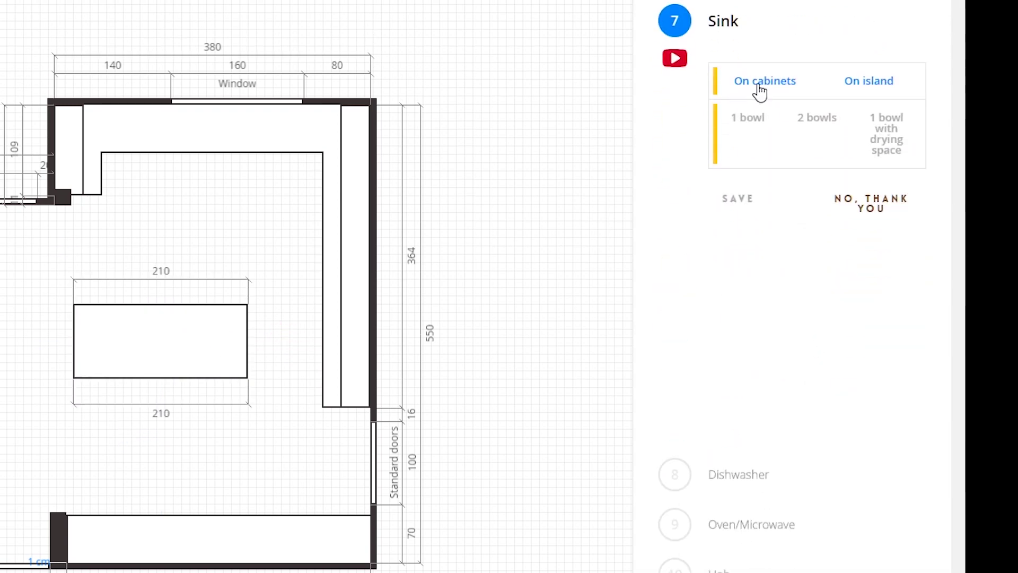
Pick a single-bowl sink on the cabinets and nudge the island toward the top cabinets
{"action": "left_click", "coordinate": [760, 85]}
{"action": "left_click", "coordinate": [765, 131]}
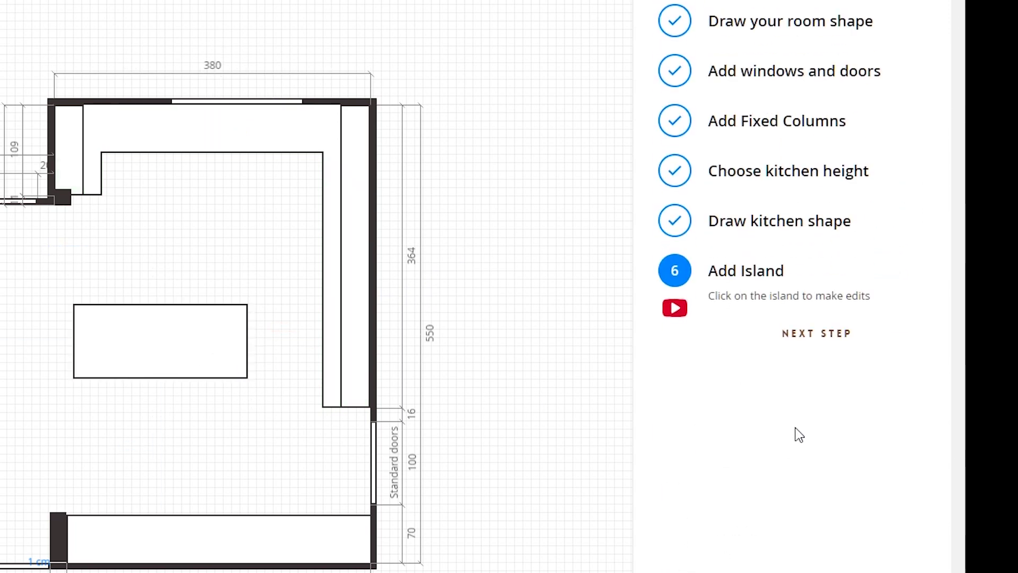
{"action": "left_click", "coordinate": [159, 336]}
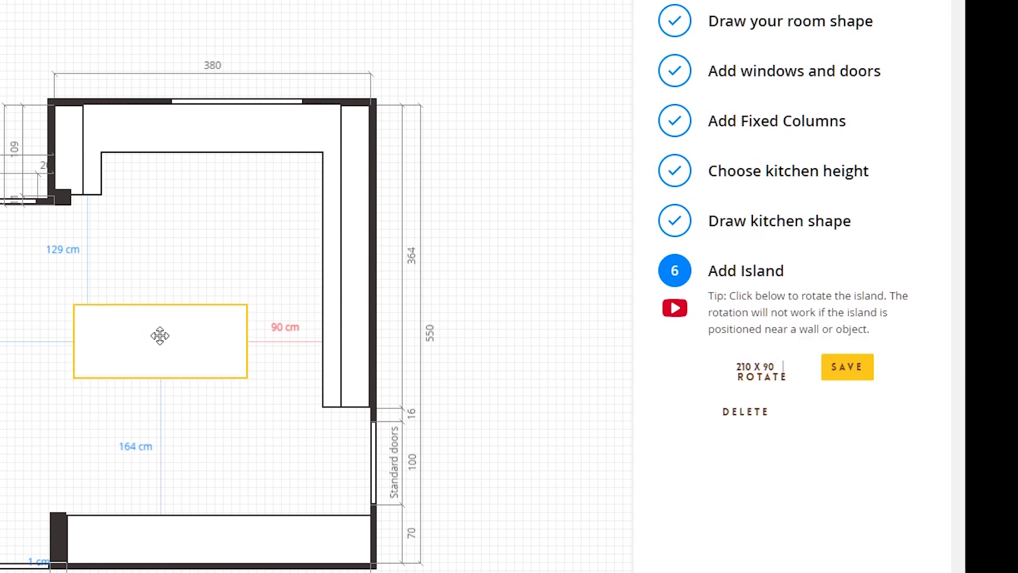
{"action": "left_click_drag", "start_coordinate": [159, 346], "coordinate": [164, 309]}
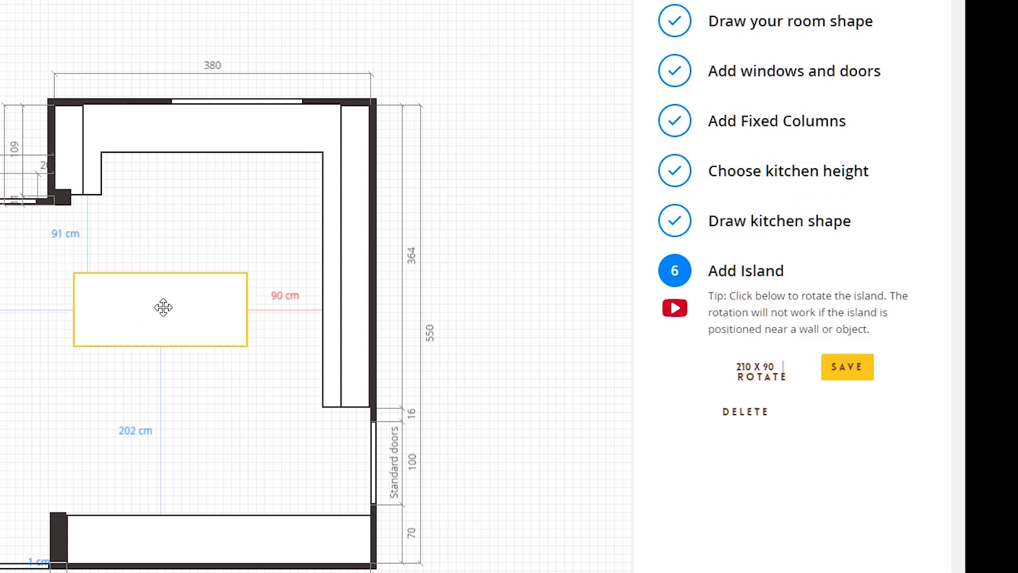
{"action": "left_click", "coordinate": [868, 373]}
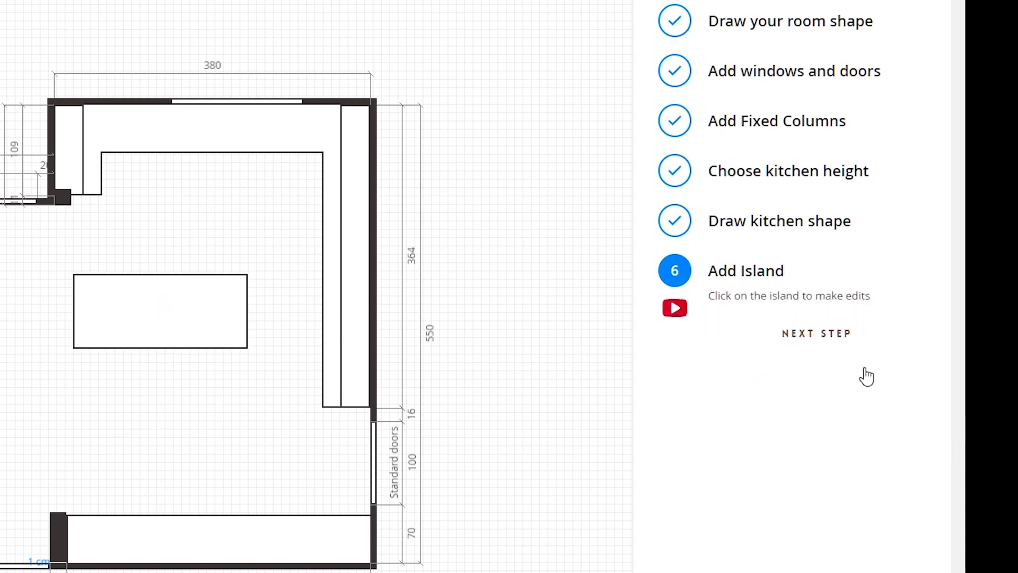
Place a single-bowl sink on the cabinets and add a 60 cm dishwasher
{"action": "left_click", "coordinate": [813, 338]}
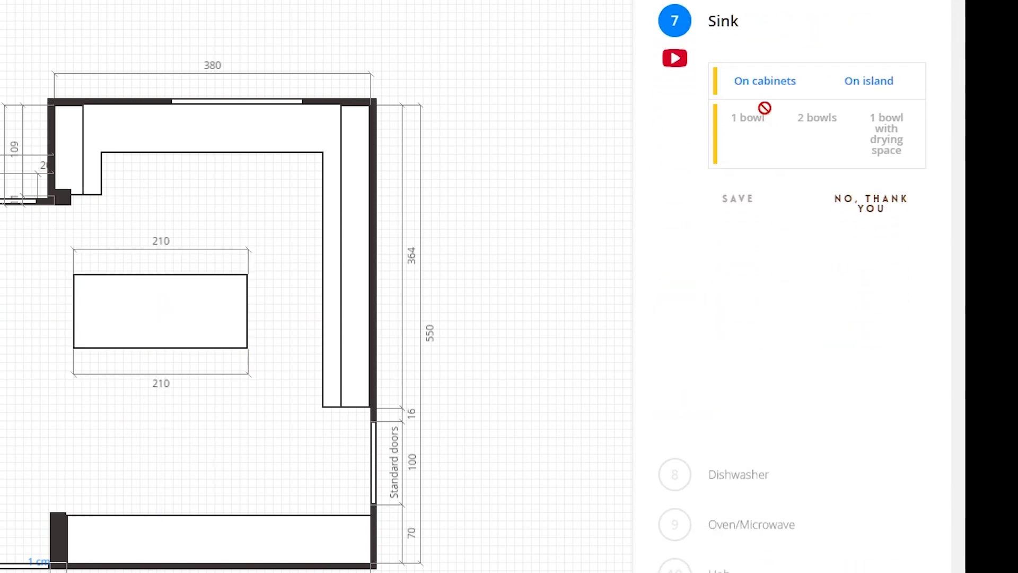
{"action": "left_click", "coordinate": [744, 117]}
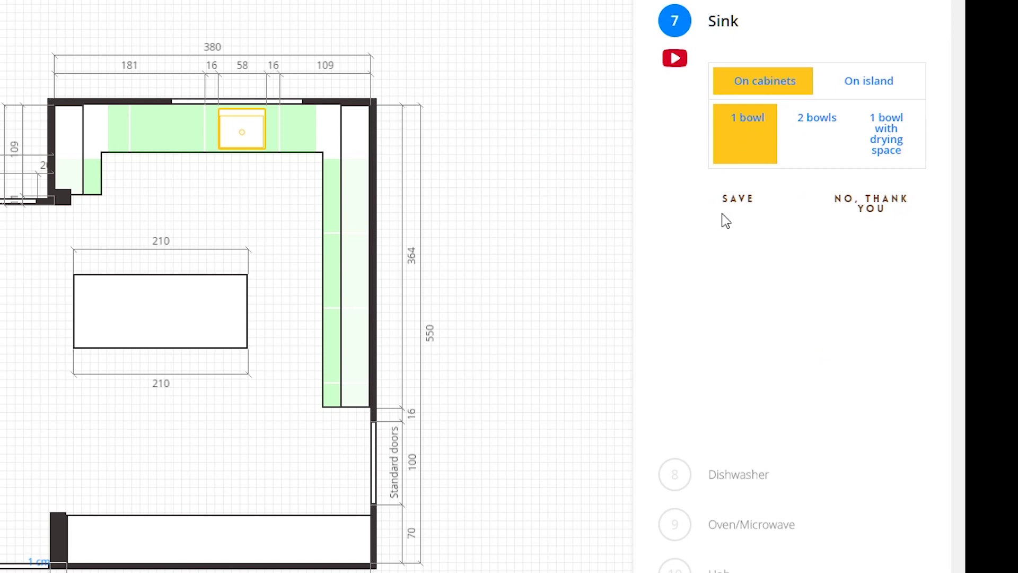
{"action": "left_click", "coordinate": [732, 201]}
{"action": "left_click", "coordinate": [868, 132]}
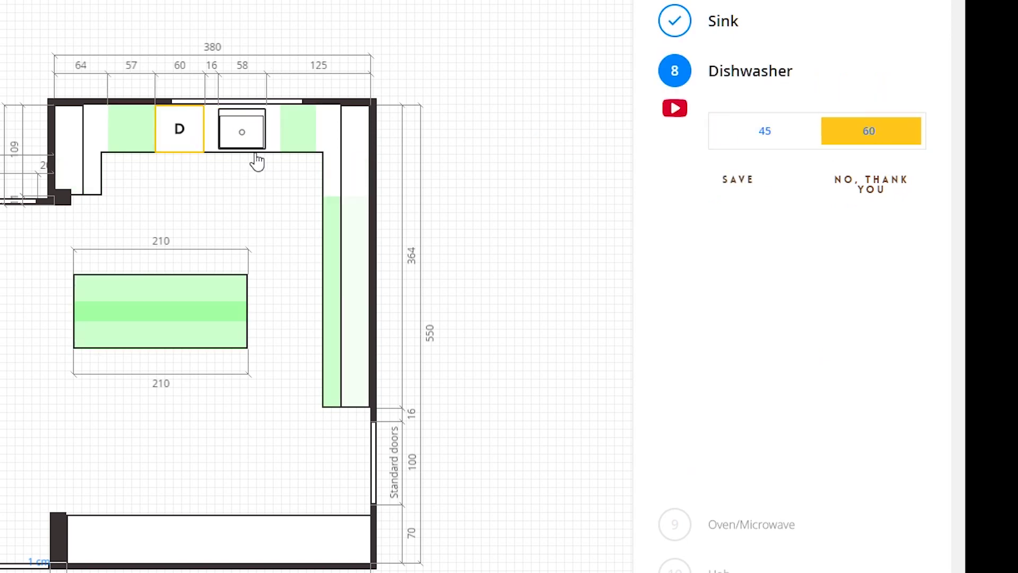
{"action": "left_click", "coordinate": [738, 181]}
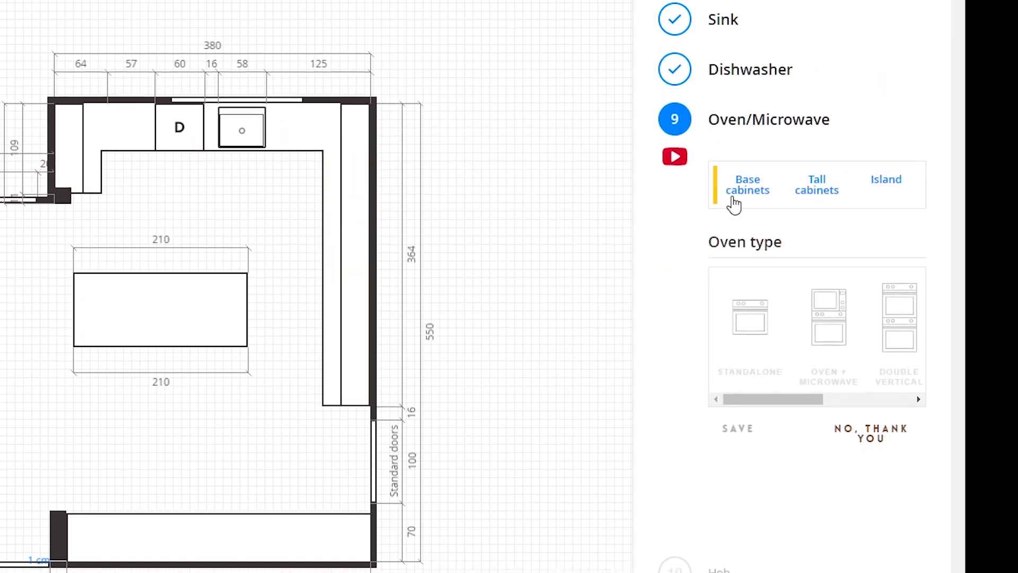
Put a standalone tall-cabinet oven on the bottom counter, 150 cm from its left end
{"action": "left_click", "coordinate": [819, 175]}
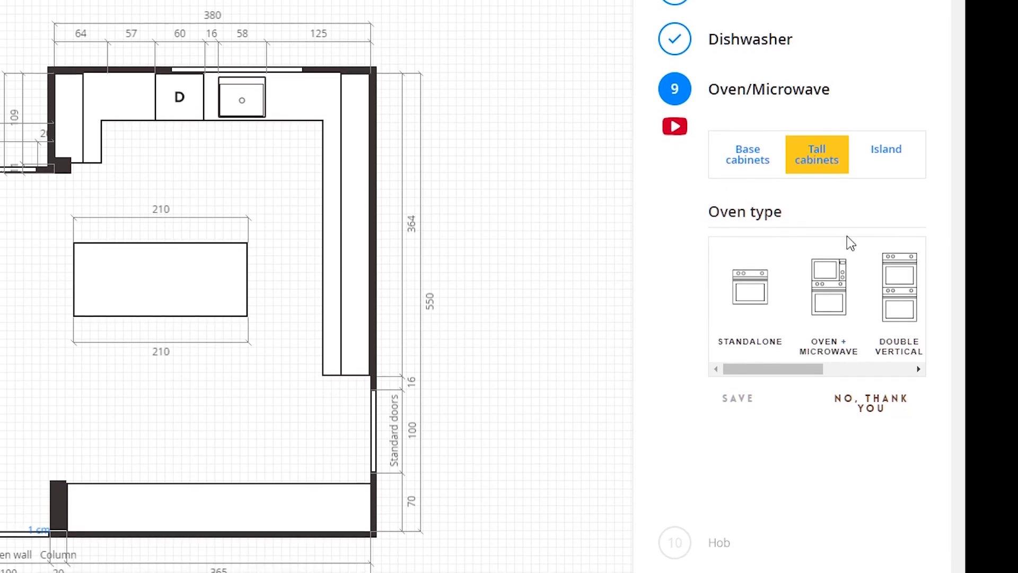
{"action": "left_click", "coordinate": [750, 311]}
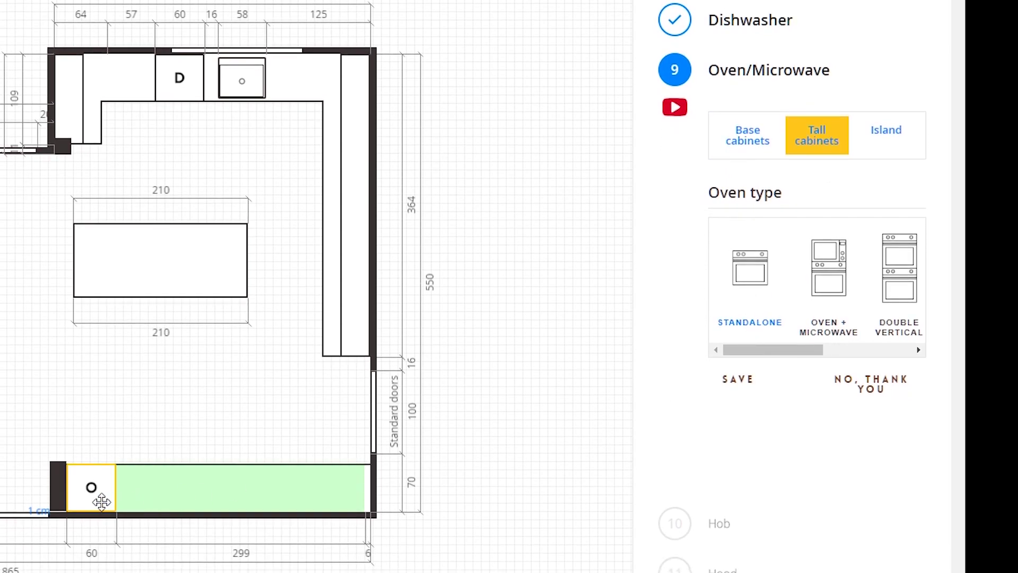
{"action": "left_click_drag", "start_coordinate": [100, 497], "coordinate": [215, 502]}
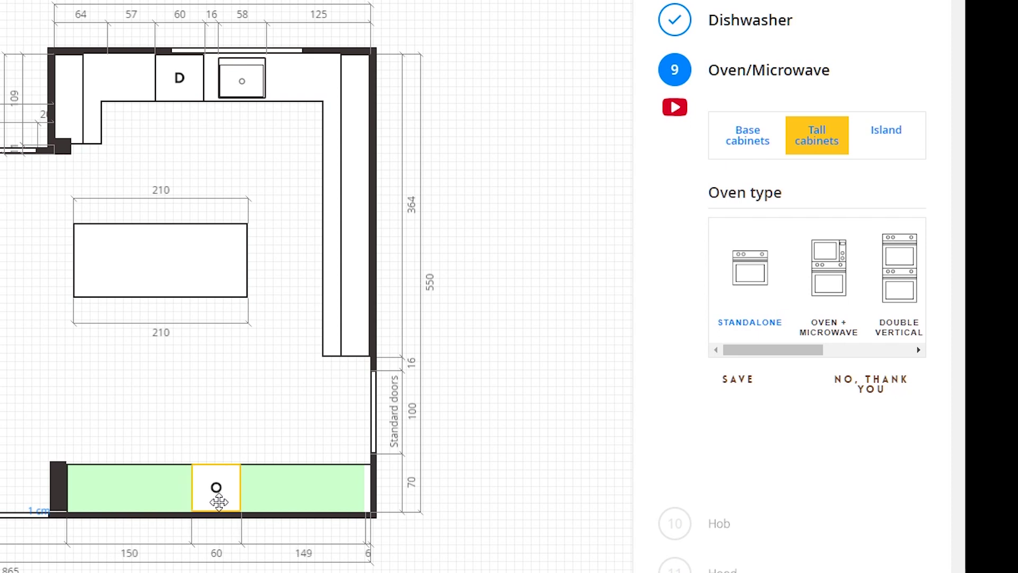
{"action": "left_click", "coordinate": [746, 381]}
Try a 90 cm hob at the back edge of the island
{"action": "left_click", "coordinate": [860, 180]}
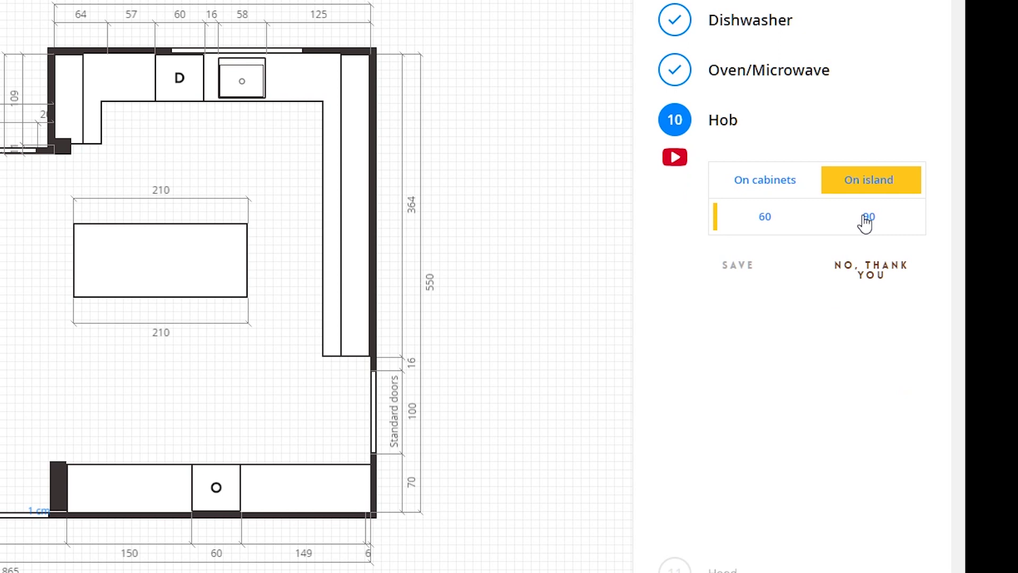
{"action": "left_click", "coordinate": [866, 219]}
{"action": "left_click_drag", "start_coordinate": [191, 278], "coordinate": [216, 257]}
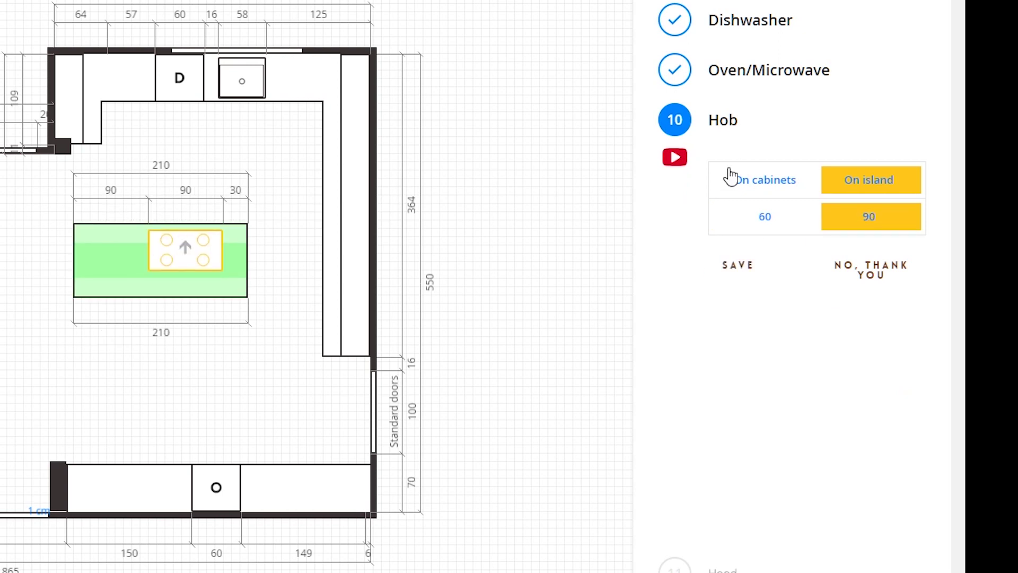
Switch to a 60 cm hob on the right cabinet run with a 90 cm freestanding hood
{"action": "left_click", "coordinate": [764, 185]}
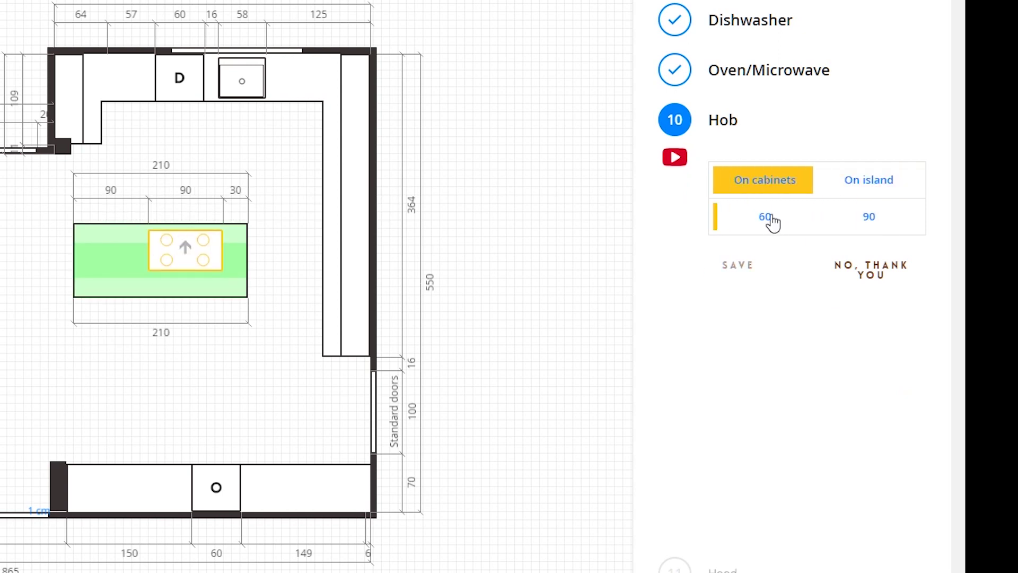
{"action": "left_click", "coordinate": [772, 221]}
{"action": "left_click_drag", "start_coordinate": [341, 250], "coordinate": [340, 187]}
{"action": "left_click", "coordinate": [738, 265]}
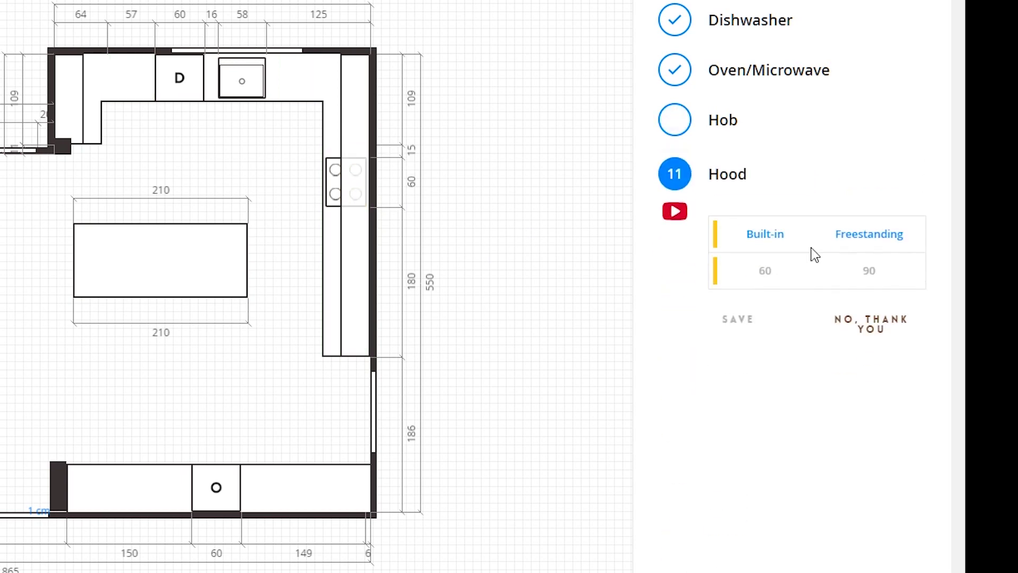
{"action": "left_click", "coordinate": [864, 234]}
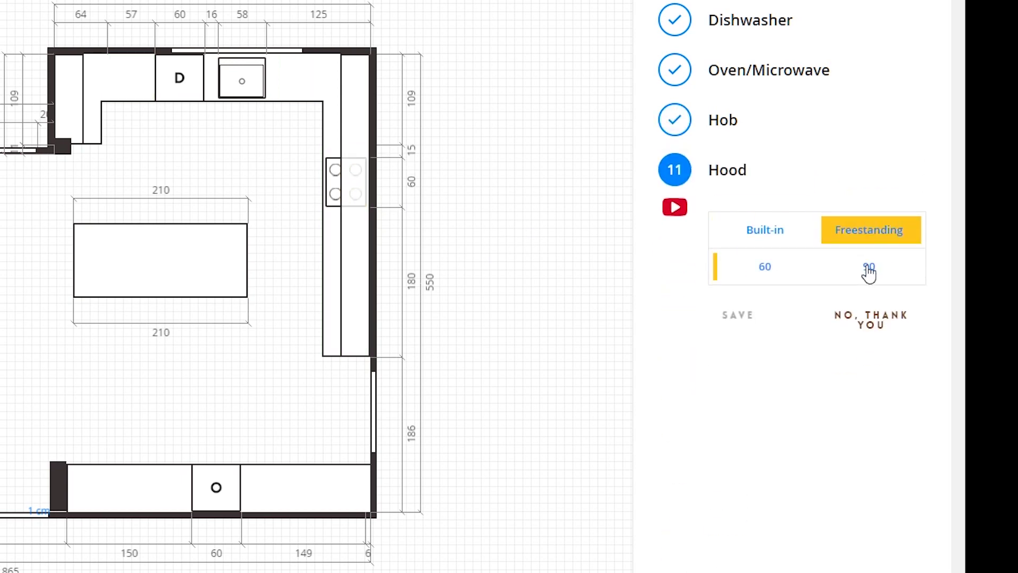
{"action": "left_click", "coordinate": [870, 270]}
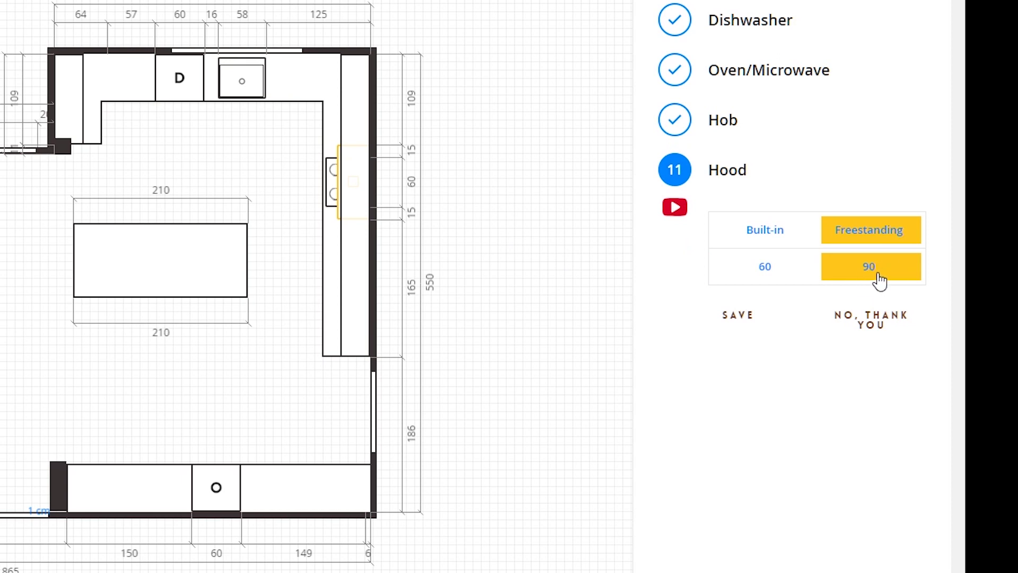
Place a 92 cm freestanding fridge in the bottom-left corner, then return to the Hob step
{"action": "left_click", "coordinate": [732, 317]}
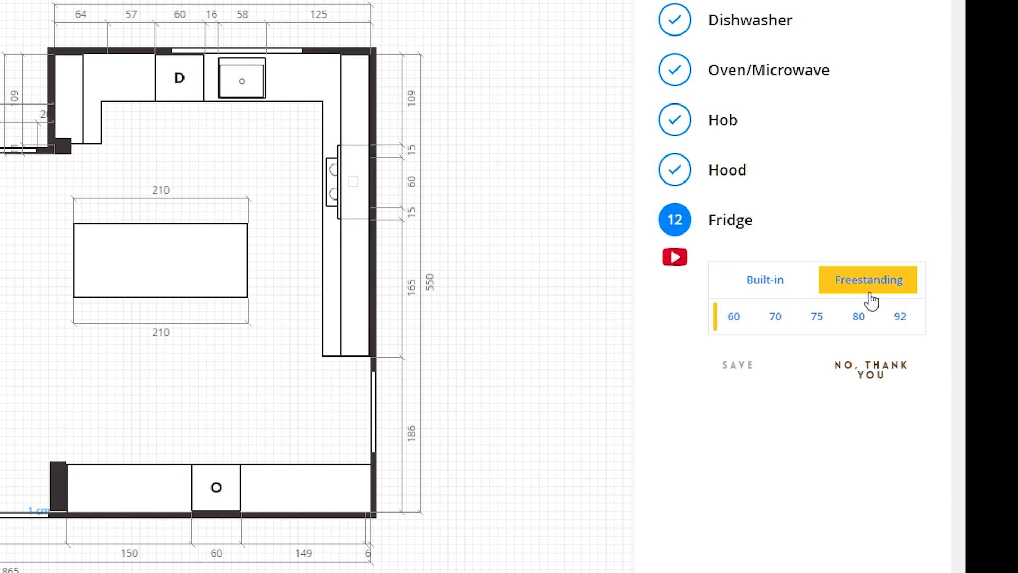
{"action": "left_click", "coordinate": [900, 321]}
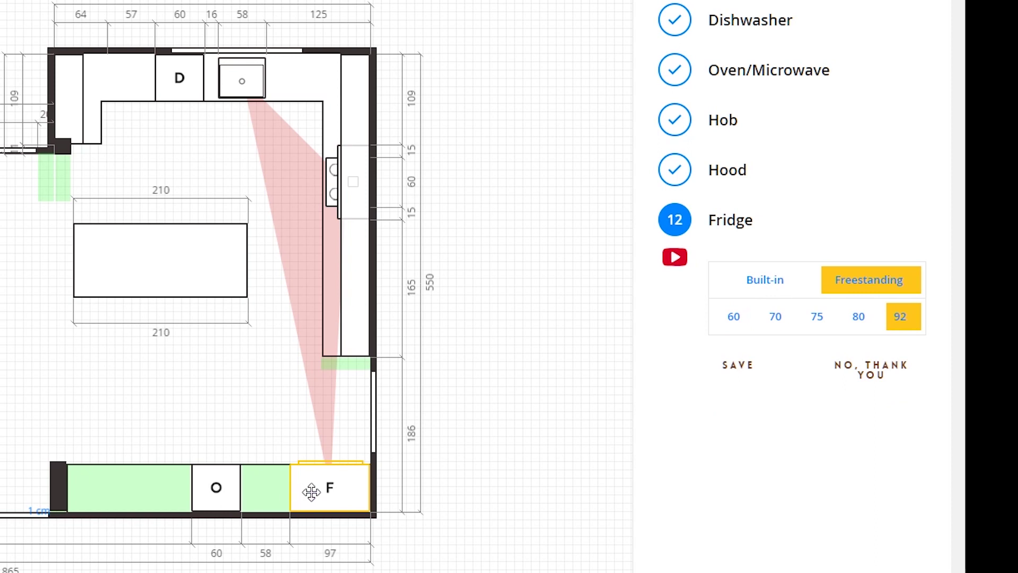
{"action": "left_click_drag", "start_coordinate": [312, 493], "coordinate": [82, 503]}
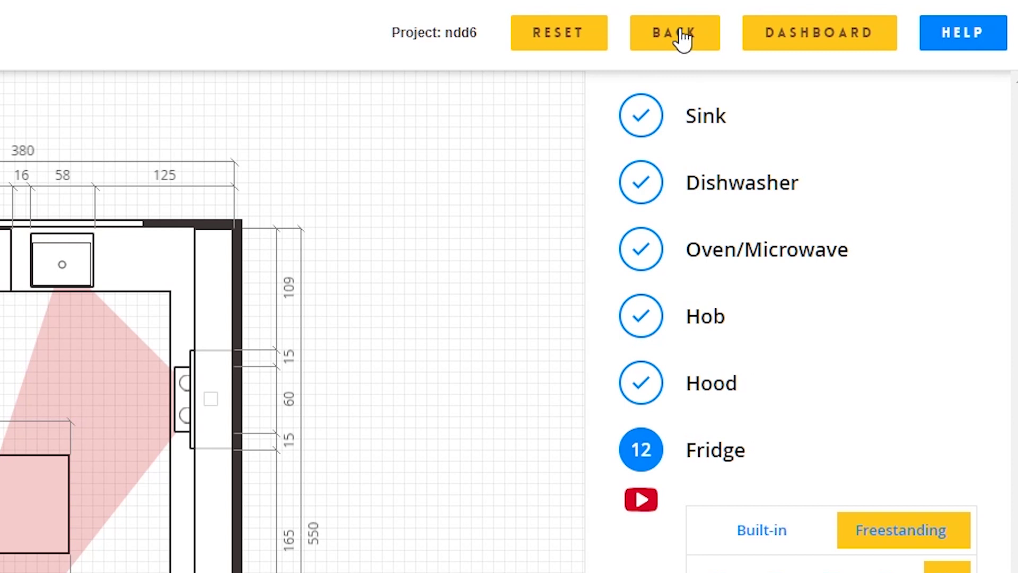
{"action": "left_click", "coordinate": [676, 32]}
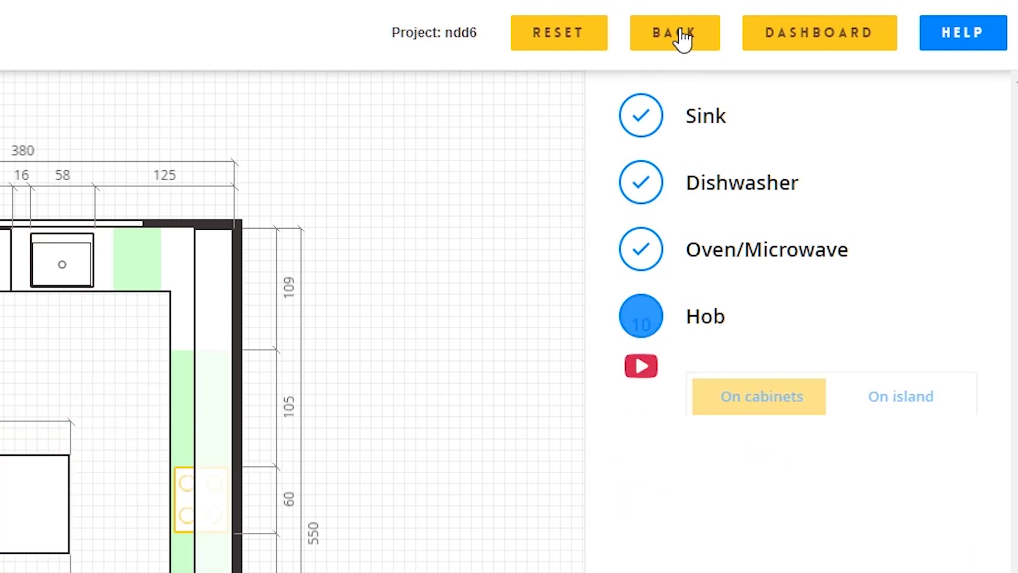
Move the standalone oven to 157 cm from the bottom run's left end and save it
{"action": "left_click", "coordinate": [677, 37]}
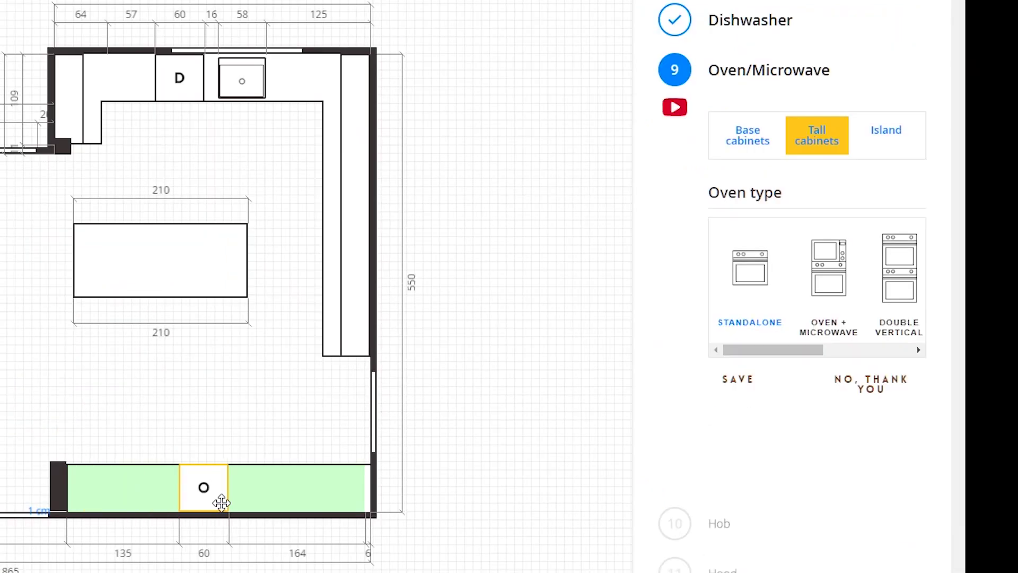
{"action": "left_click_drag", "start_coordinate": [222, 503], "coordinate": [216, 510]}
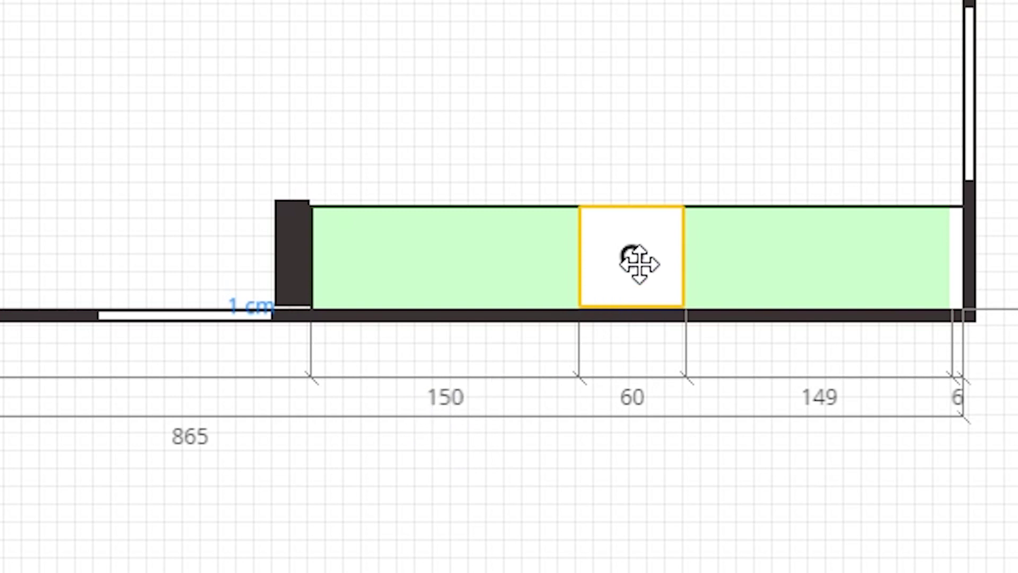
{"action": "mouse_move", "coordinate": [637, 275]}
{"action": "left_mouse_down"}
{"action": "mouse_move", "coordinate": [673, 273]}
{"action": "mouse_move", "coordinate": [644, 289]}
{"action": "left_mouse_up"}
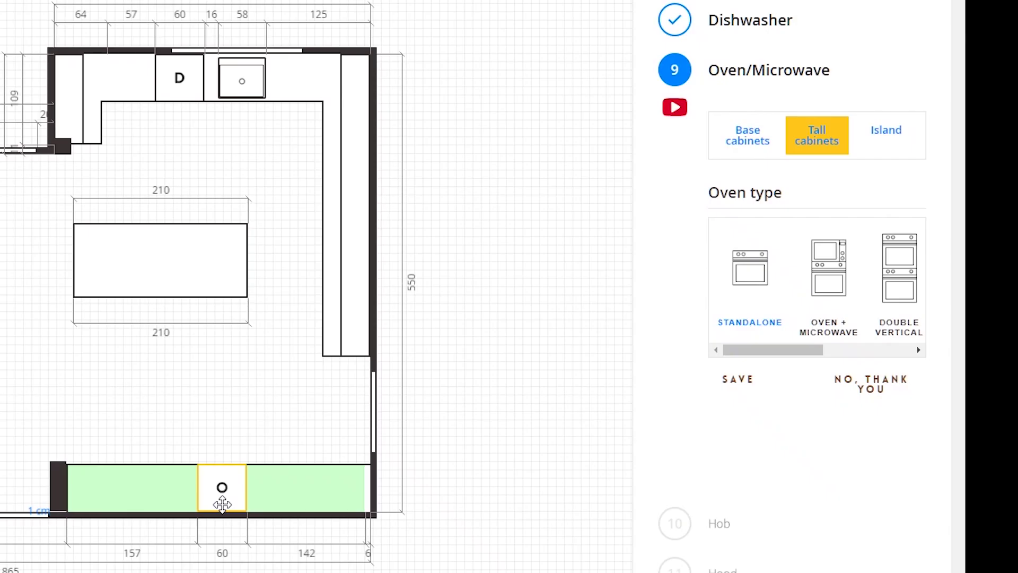
{"action": "left_click", "coordinate": [728, 383]}
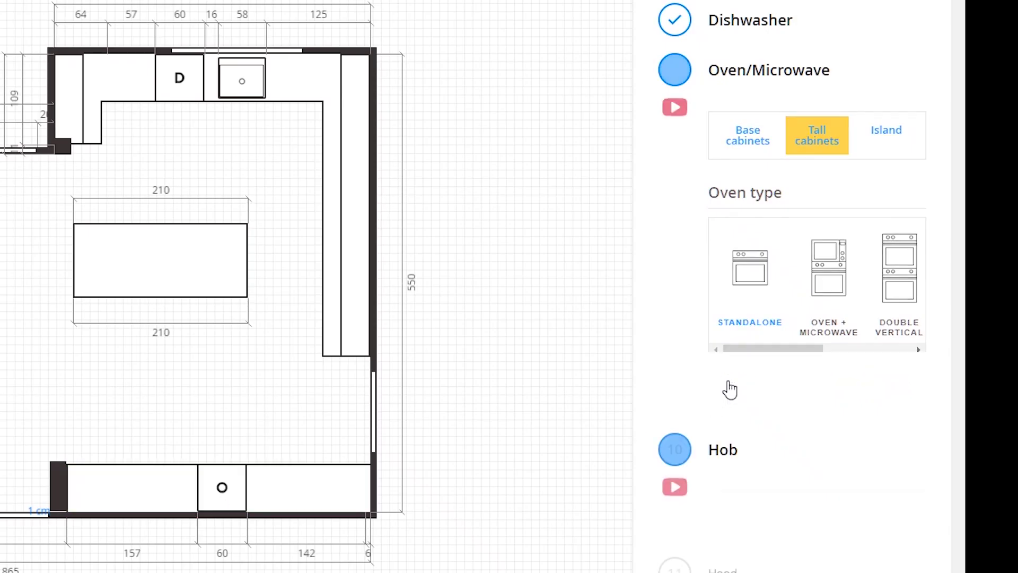
Place a 60 cm hob on the cabinets, moved up the right-hand run
{"action": "left_click", "coordinate": [794, 189]}
{"action": "left_click", "coordinate": [766, 217]}
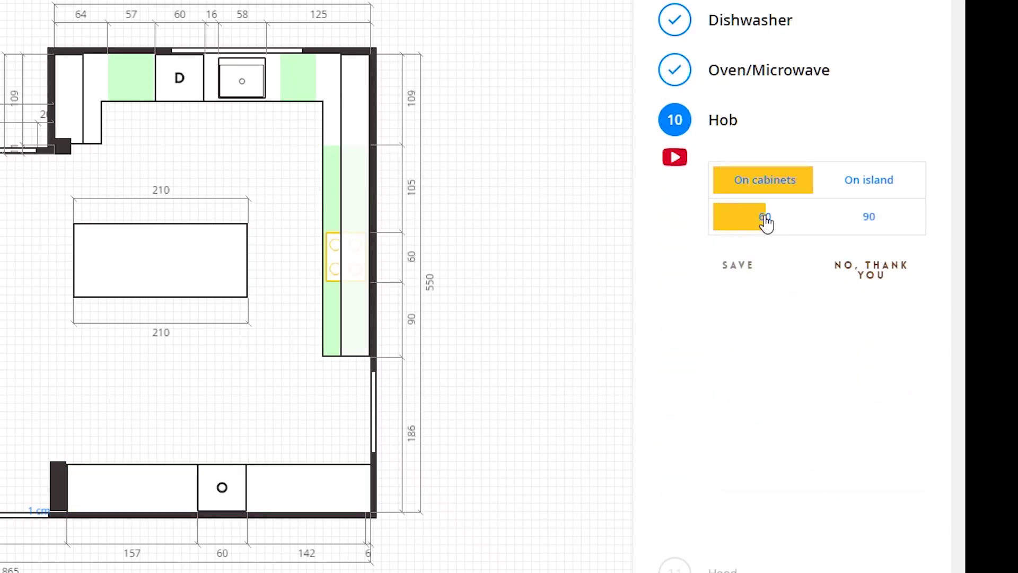
{"action": "left_click_drag", "start_coordinate": [330, 254], "coordinate": [341, 185]}
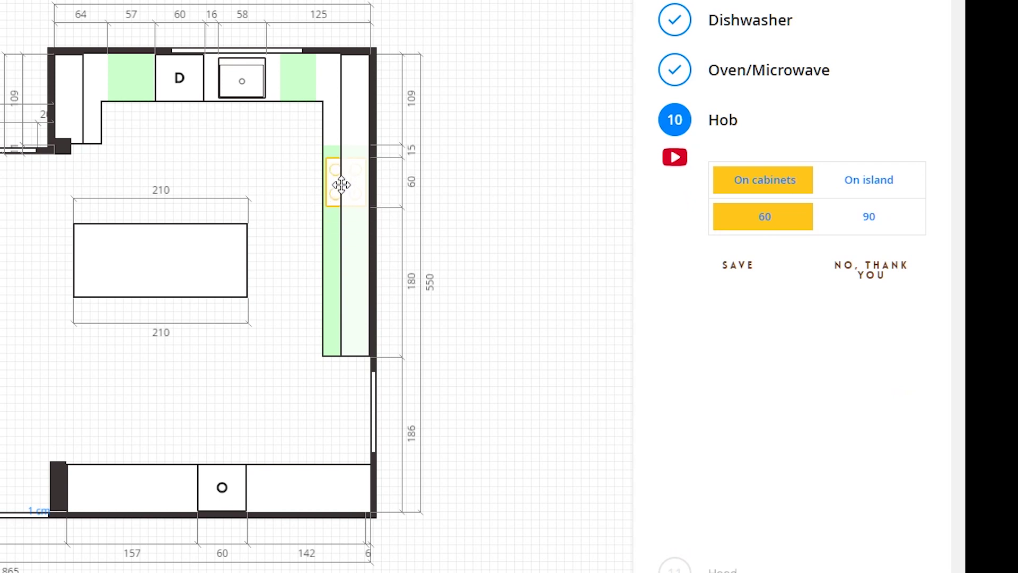
{"action": "left_click", "coordinate": [748, 268]}
Choose a freestanding 90 cm hood and confirm it
{"action": "left_click", "coordinate": [866, 233]}
{"action": "left_click", "coordinate": [870, 269]}
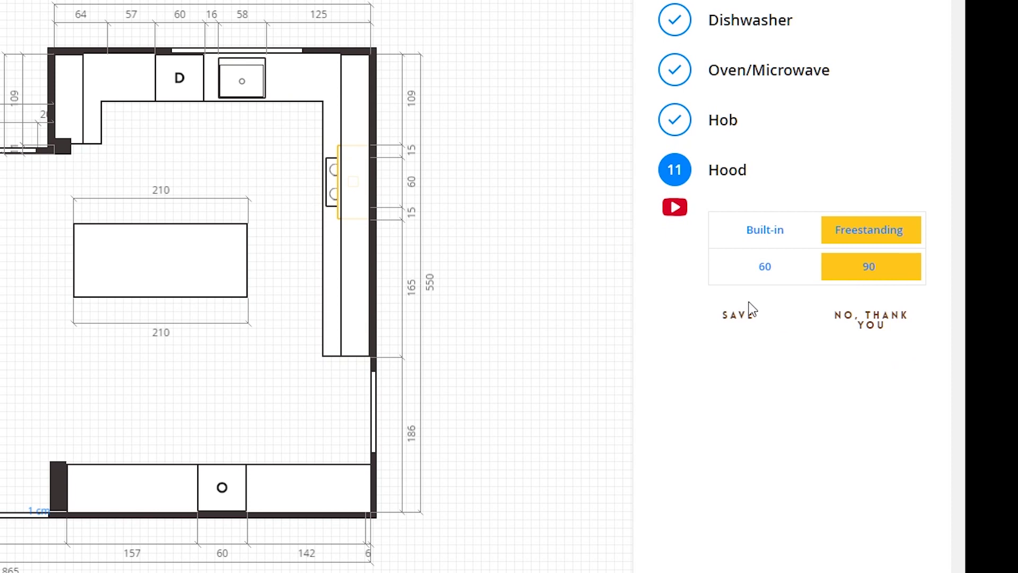
{"action": "left_click", "coordinate": [728, 319]}
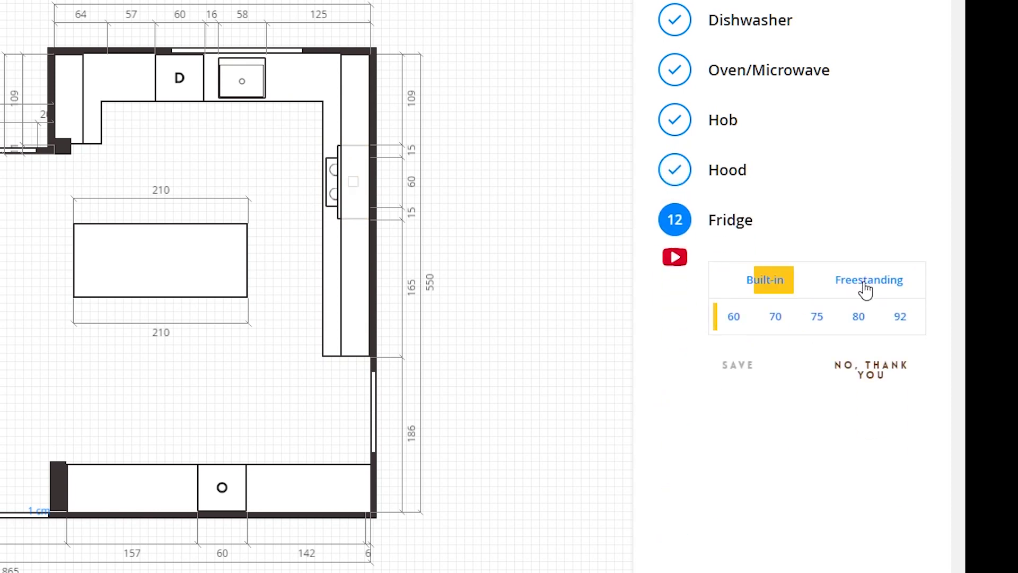
Add a freestanding 92 cm fridge against the bottom-left wall
{"action": "left_click", "coordinate": [865, 287]}
{"action": "left_click", "coordinate": [896, 316]}
{"action": "left_click_drag", "start_coordinate": [157, 497], "coordinate": [53, 500]}
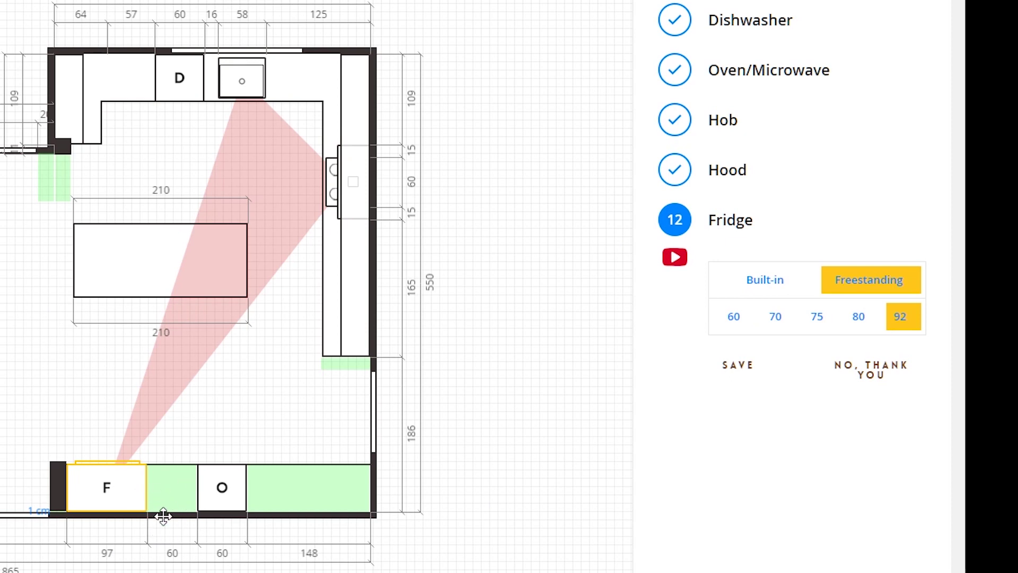
Confirm the fridge, skip the washing machine, view walls A, F and E, then open 3D
{"action": "left_click", "coordinate": [735, 366]}
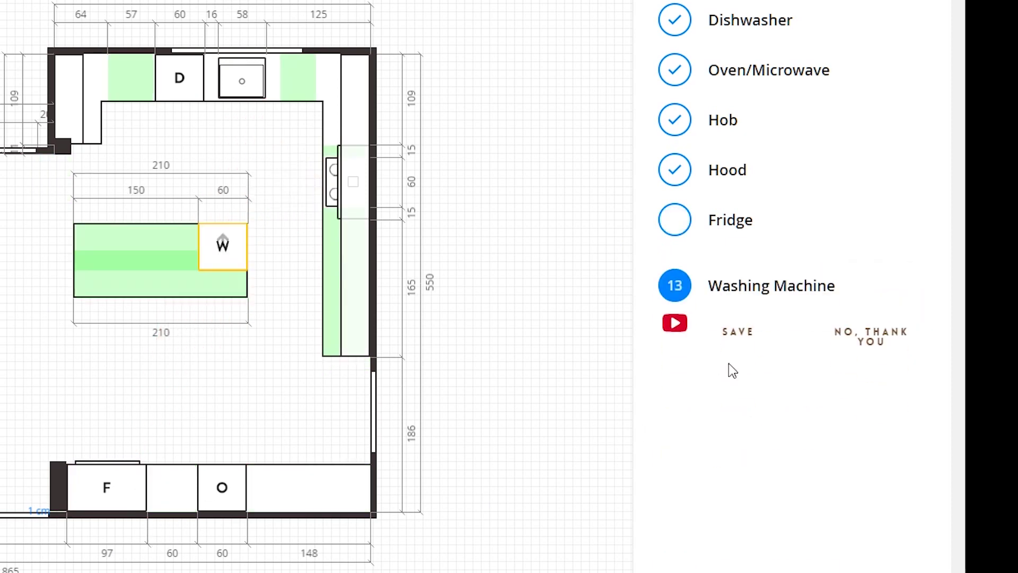
{"action": "left_click", "coordinate": [869, 318]}
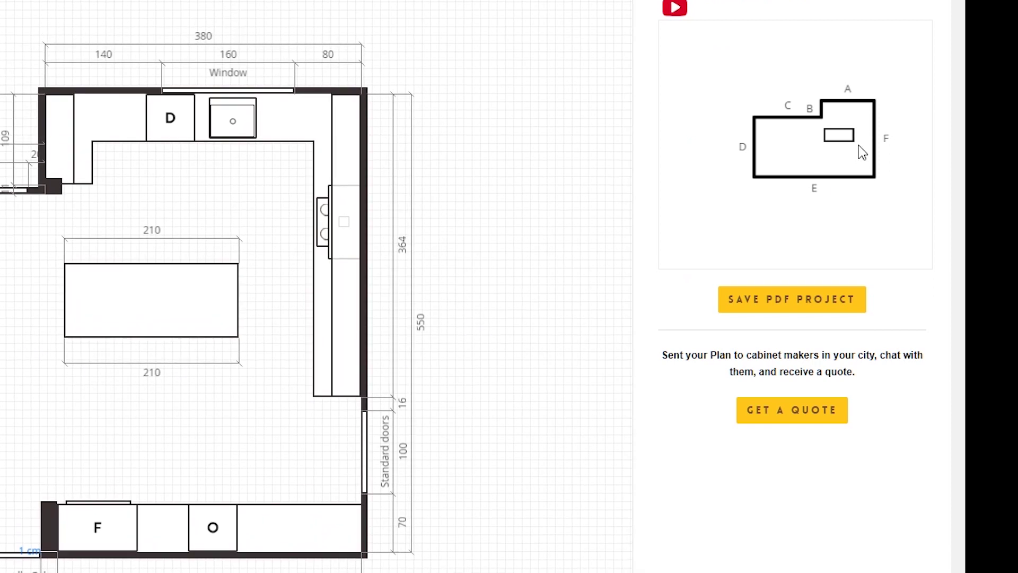
{"action": "left_click", "coordinate": [851, 108]}
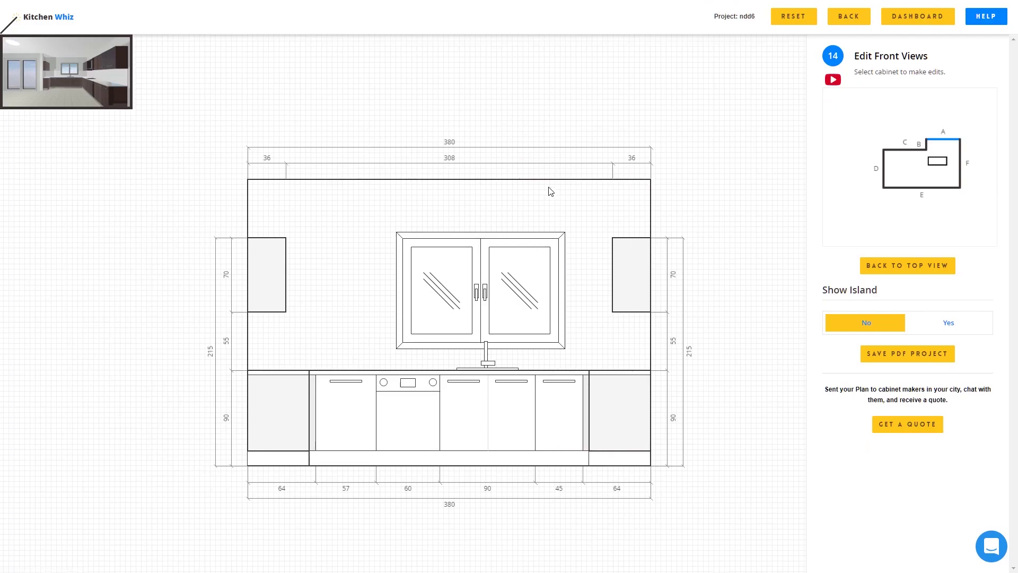
{"action": "left_click", "coordinate": [968, 166]}
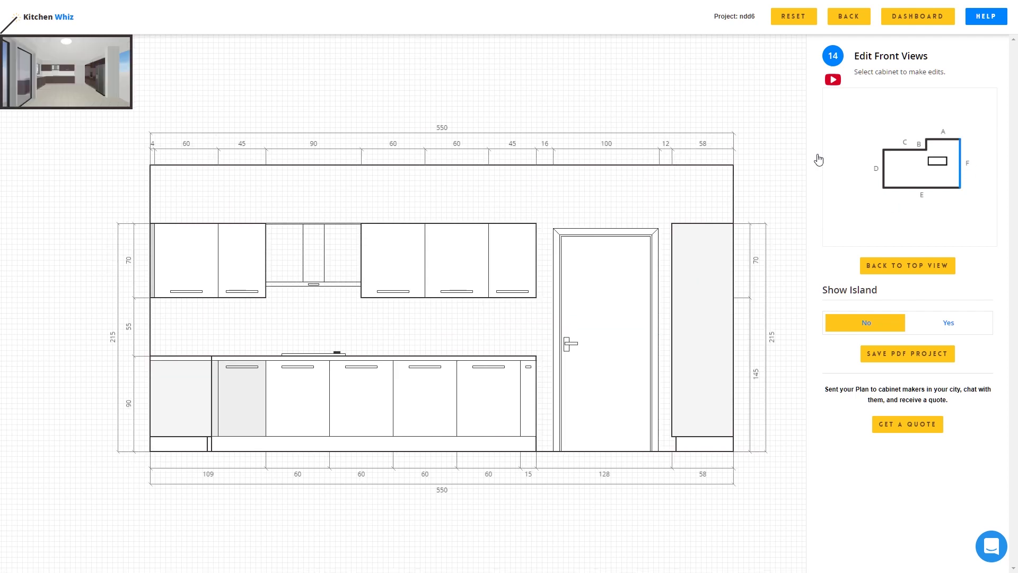
{"action": "left_click", "coordinate": [918, 185]}
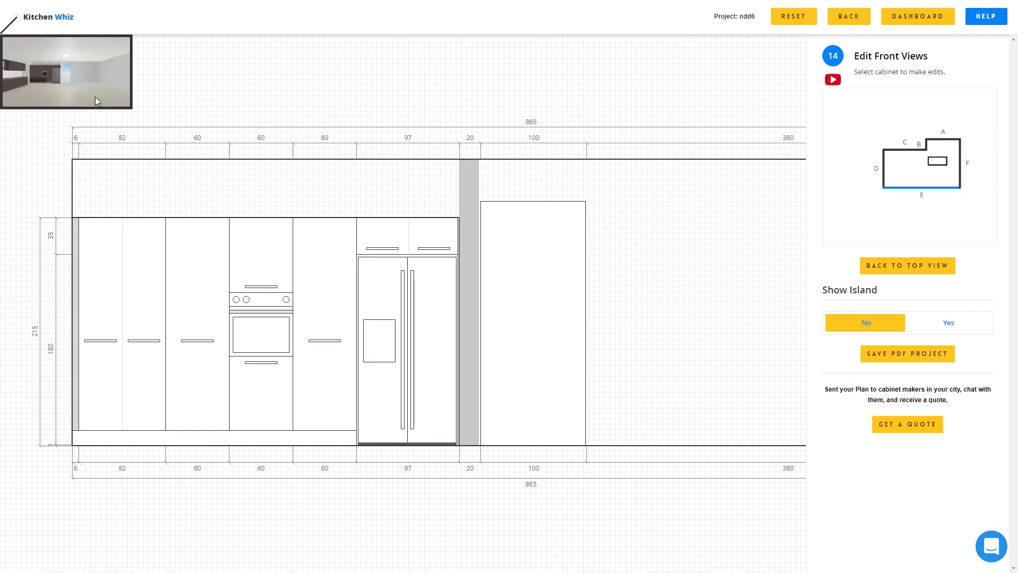
{"action": "left_click", "coordinate": [96, 101]}
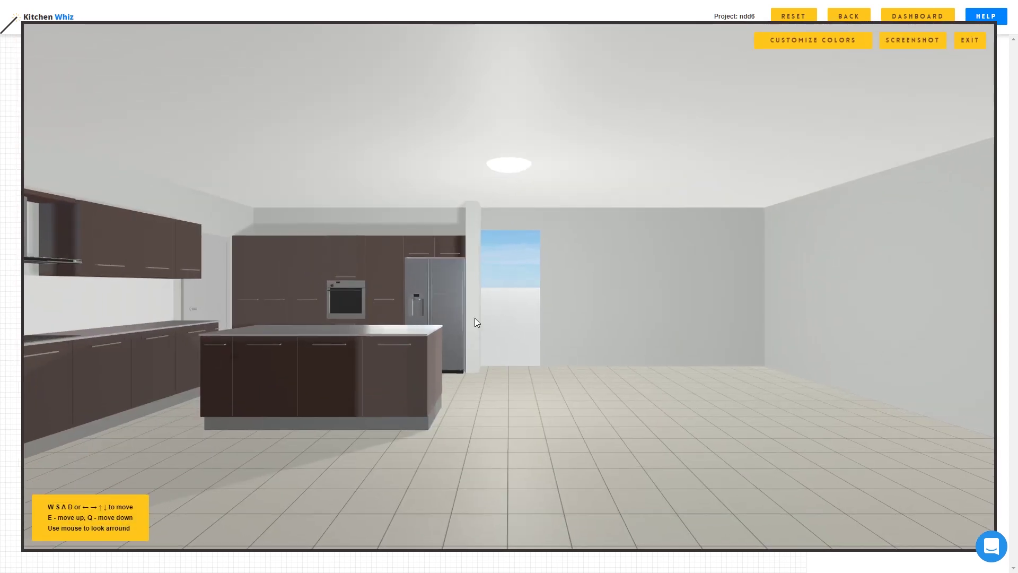
Look around the kitchen in 3D, then exit back to wall E's front elevation
{"action": "left_click_drag", "start_coordinate": [475, 318], "coordinate": [512, 358]}
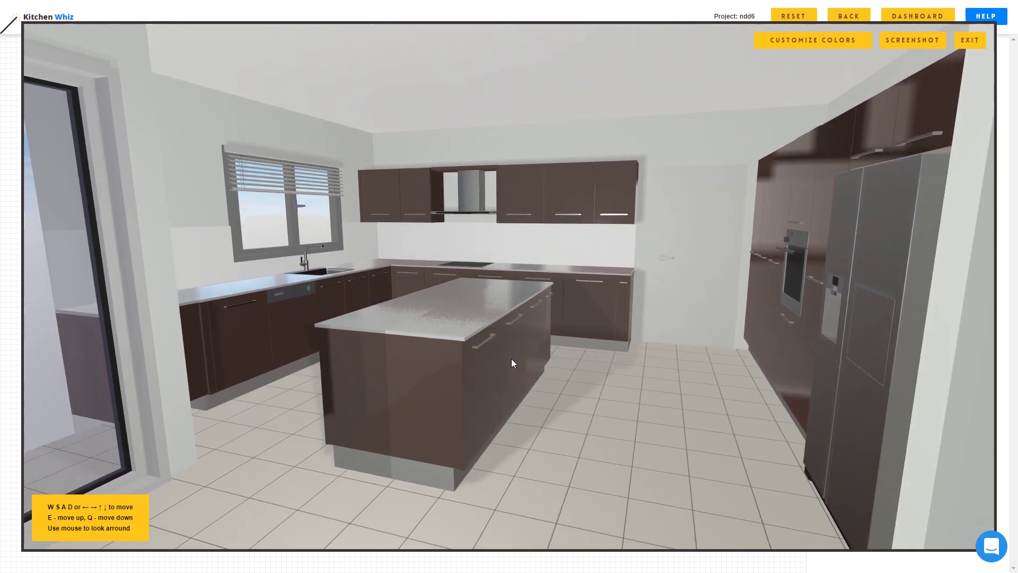
{"action": "left_click", "coordinate": [970, 40]}
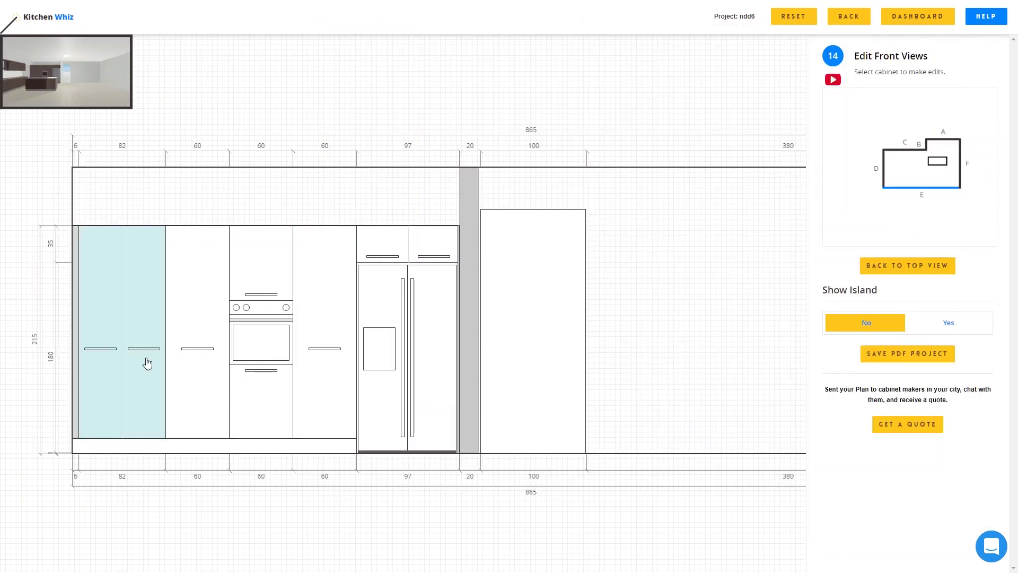
Step through the wall views in the mini plan to reach wall F's 550 cm elevation
{"action": "left_click", "coordinate": [944, 140]}
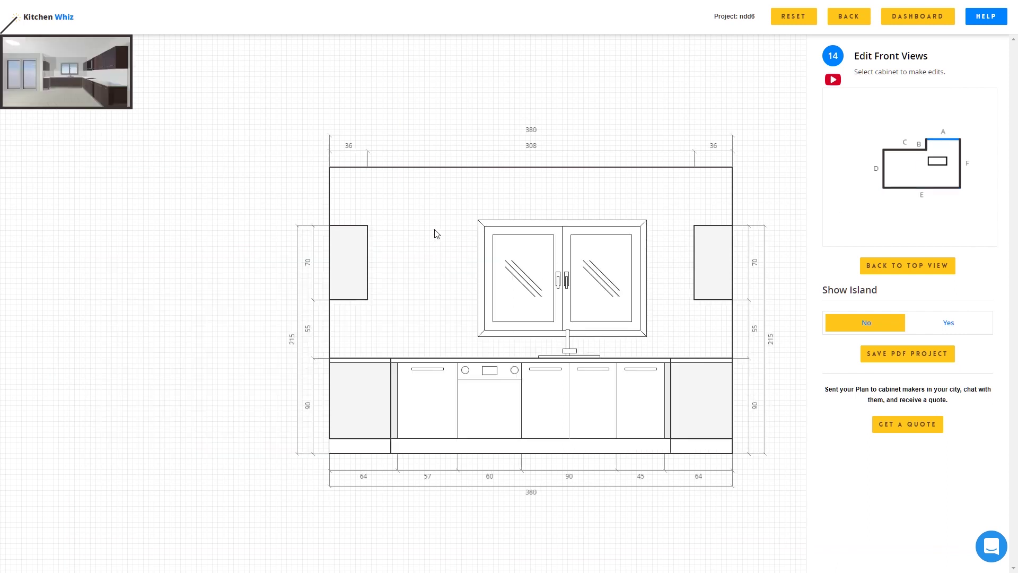
{"action": "left_click", "coordinate": [926, 144]}
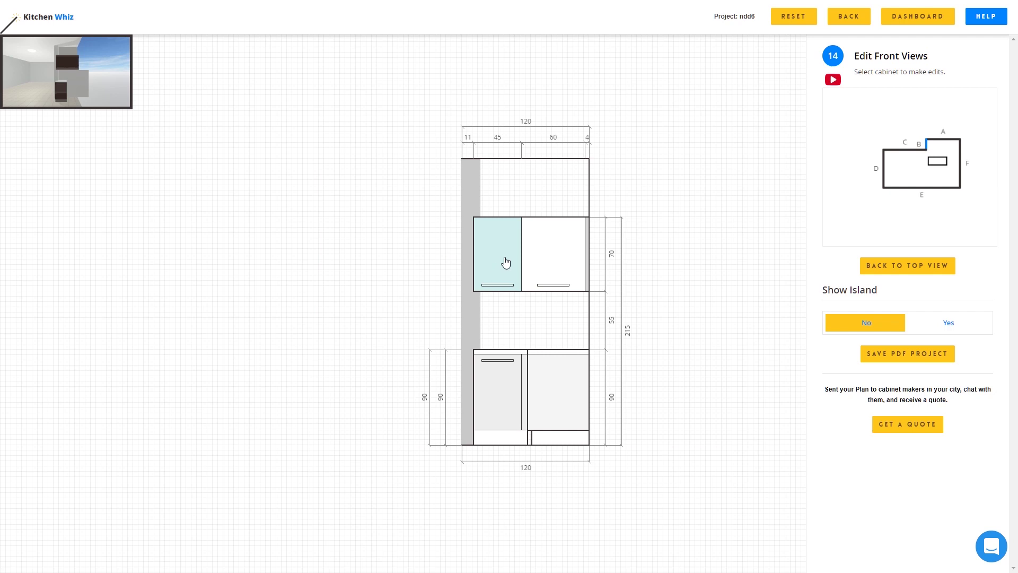
{"action": "left_click", "coordinate": [959, 157]}
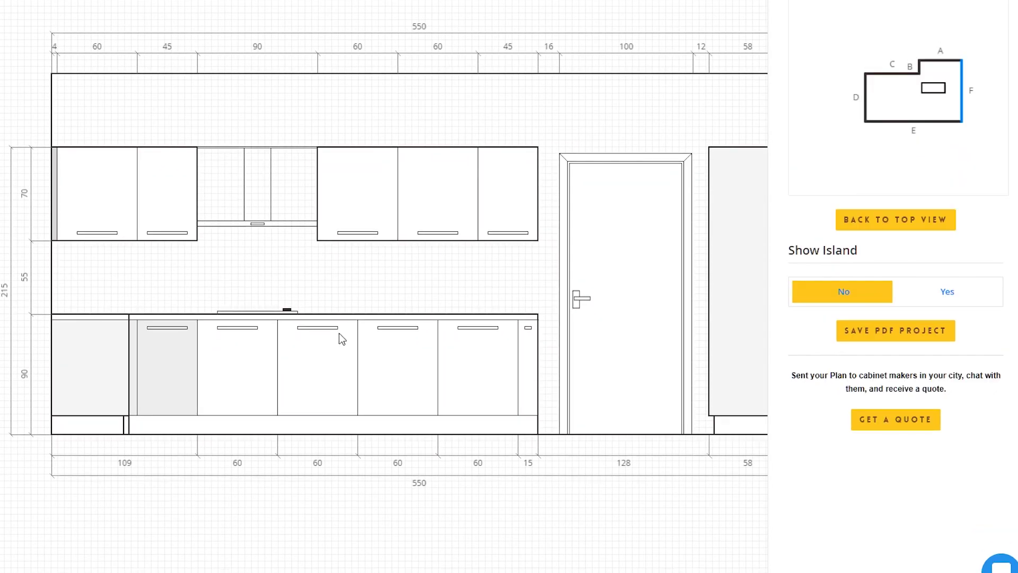
Combine a 60 base cabinet and a 30 half into a 90 drawer unit
{"action": "left_click", "coordinate": [333, 366]}
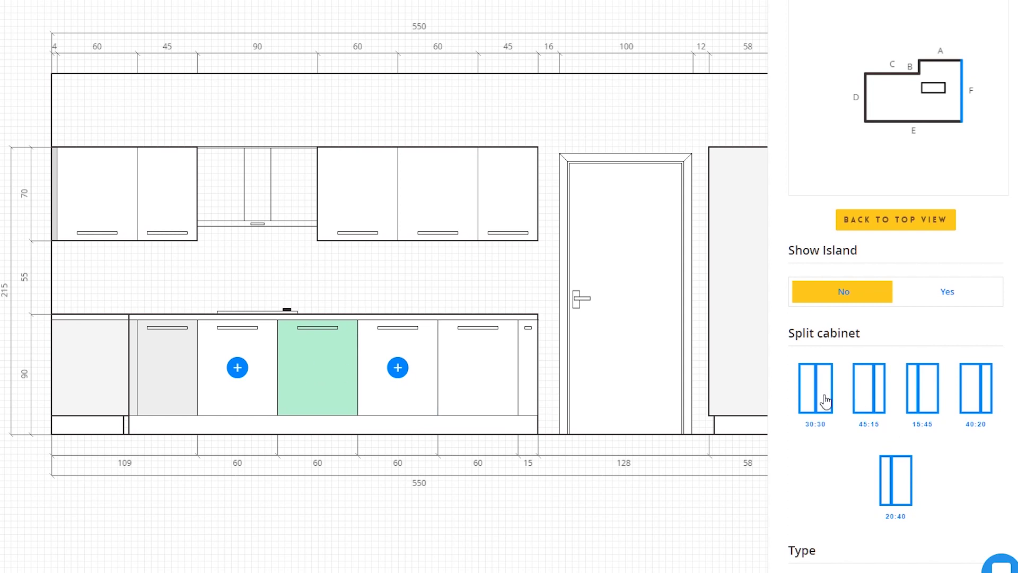
{"action": "left_click", "coordinate": [825, 402]}
{"action": "left_click", "coordinate": [312, 407]}
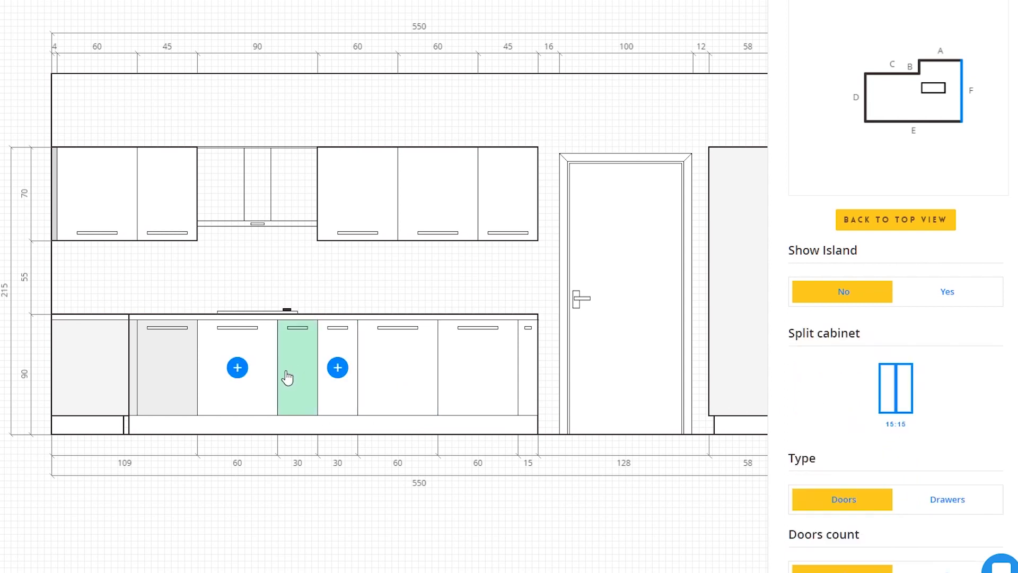
{"action": "left_click", "coordinate": [240, 373]}
{"action": "left_click", "coordinate": [255, 377]}
{"action": "scroll", "coordinate": [908, 358], "scroll_direction": "down", "scroll_amount": 5}
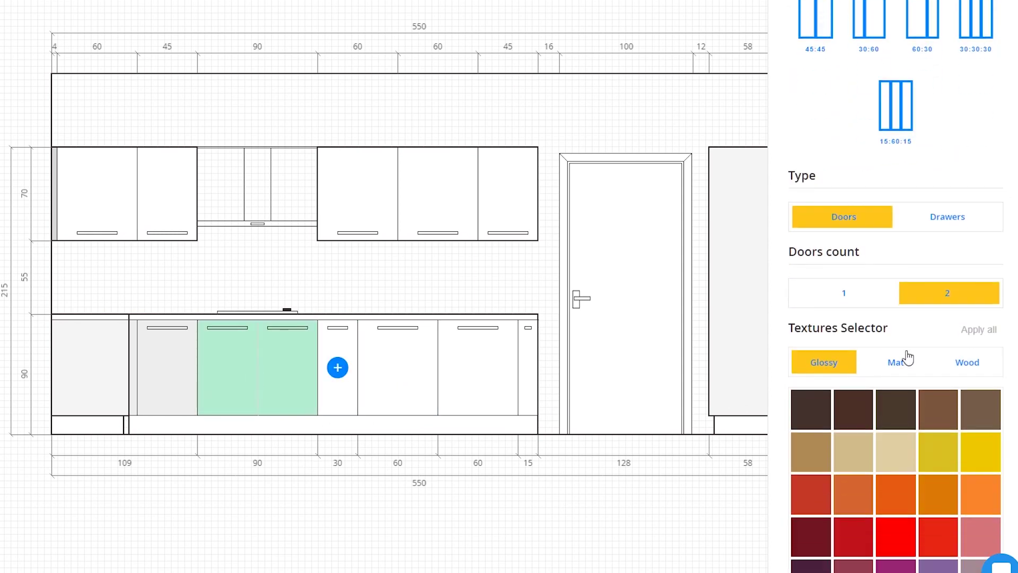
{"action": "scroll", "coordinate": [908, 358], "scroll_direction": "down", "scroll_amount": 2}
{"action": "left_click", "coordinate": [945, 125]}
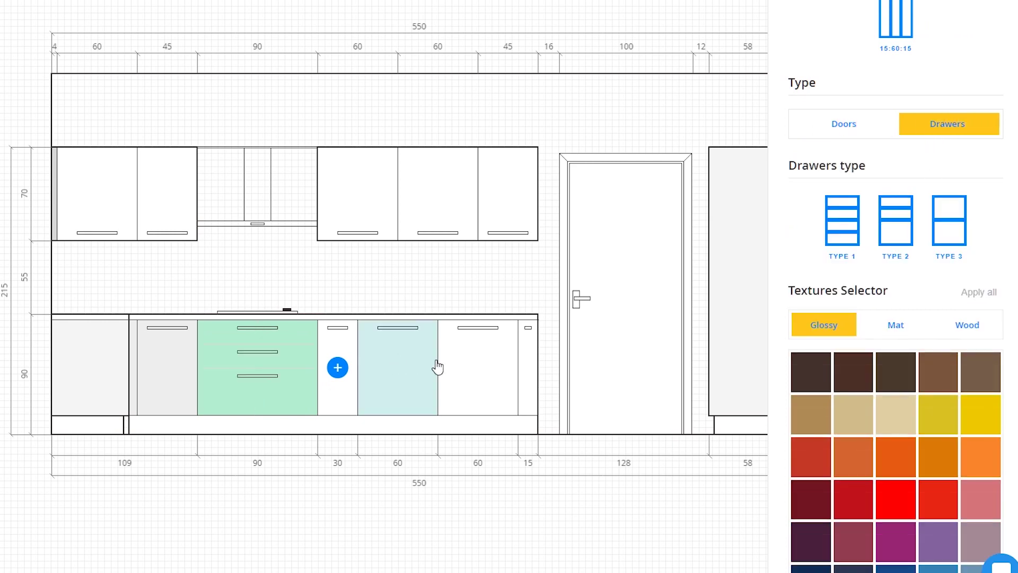
Merge the neighbouring base cabinets into a 90 door cabinet and a 75 cabinet
{"action": "left_click", "coordinate": [392, 368]}
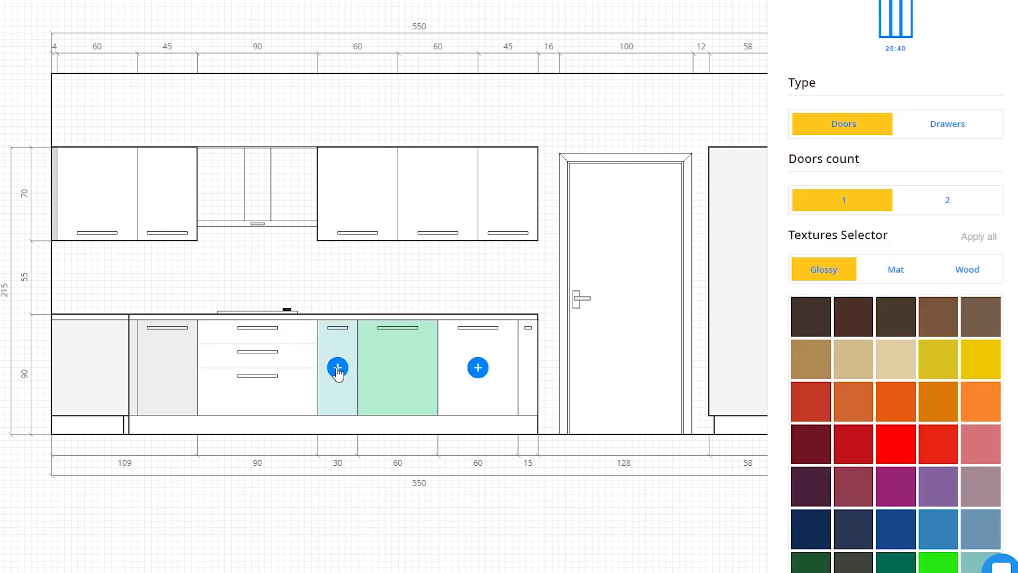
{"action": "left_click", "coordinate": [337, 367]}
{"action": "left_click", "coordinate": [487, 389]}
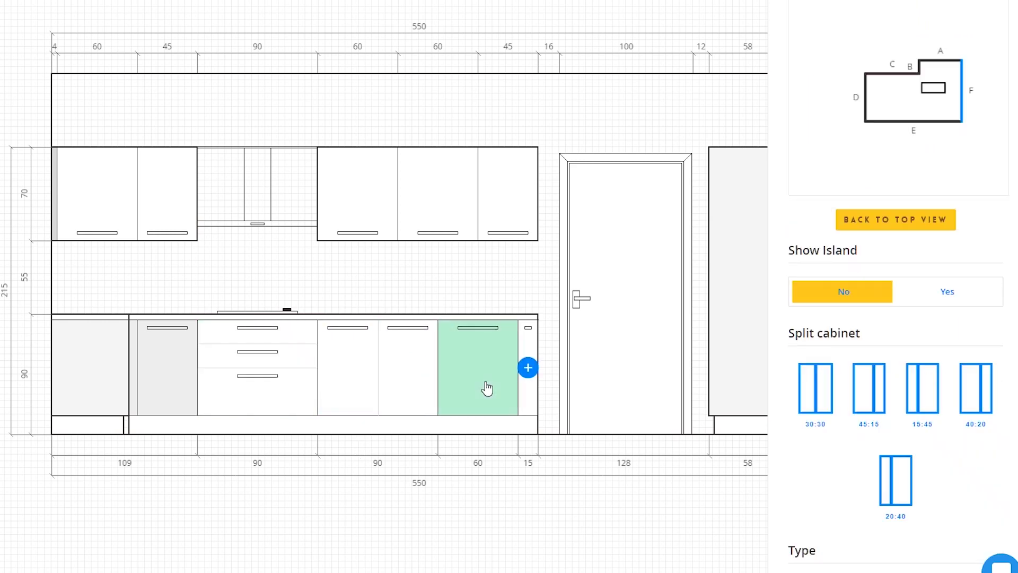
{"action": "left_click", "coordinate": [527, 368]}
{"action": "left_click", "coordinate": [471, 380]}
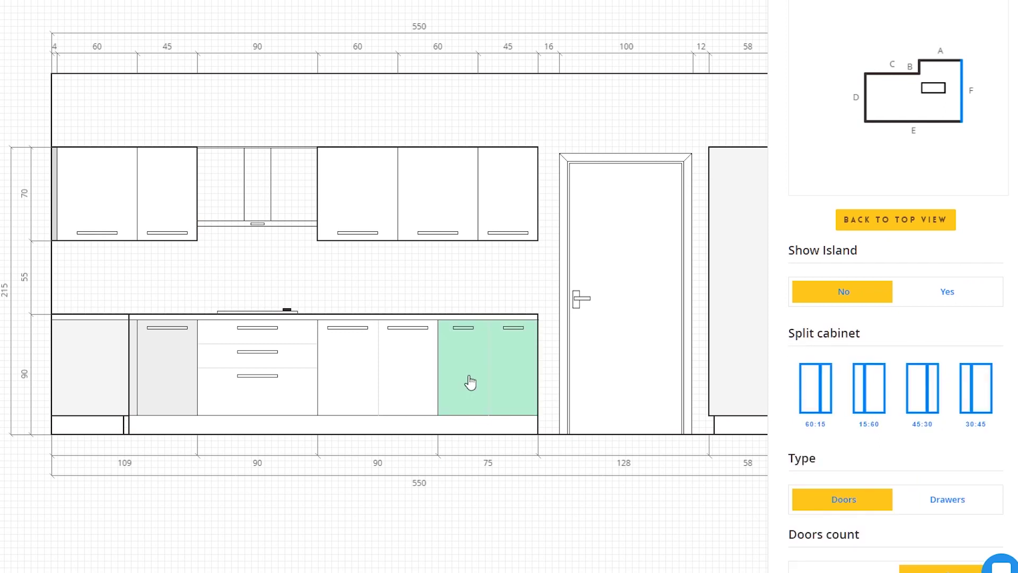
{"action": "left_click", "coordinate": [364, 382]}
{"action": "left_click", "coordinate": [364, 376]}
{"action": "left_click", "coordinate": [357, 379]}
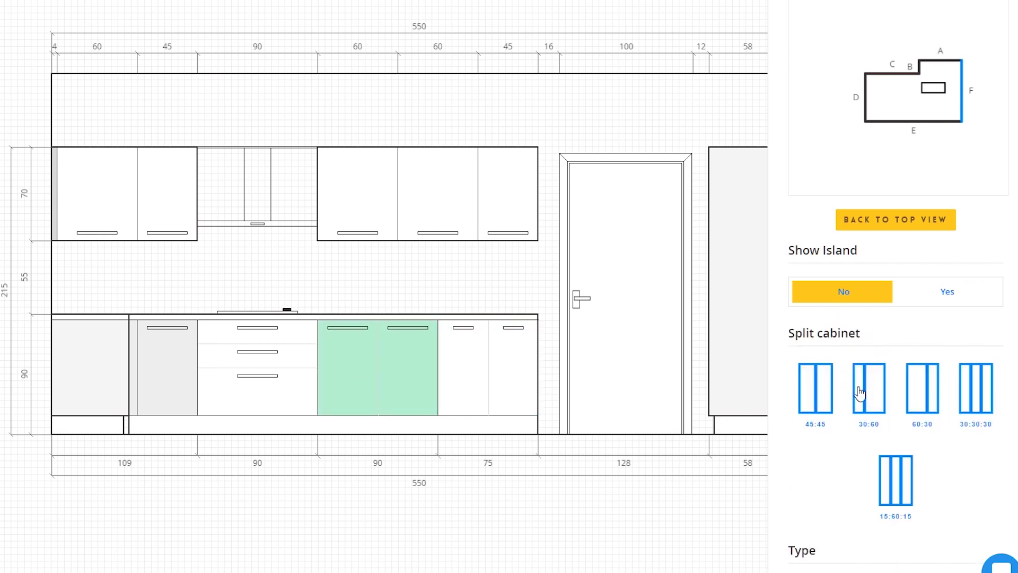
Split the 90 into 60+30 and the 75 into 30+45, merging the two 30s into 60
{"action": "scroll", "coordinate": [918, 377], "scroll_direction": "down", "scroll_amount": 1}
{"action": "left_click", "coordinate": [922, 323]}
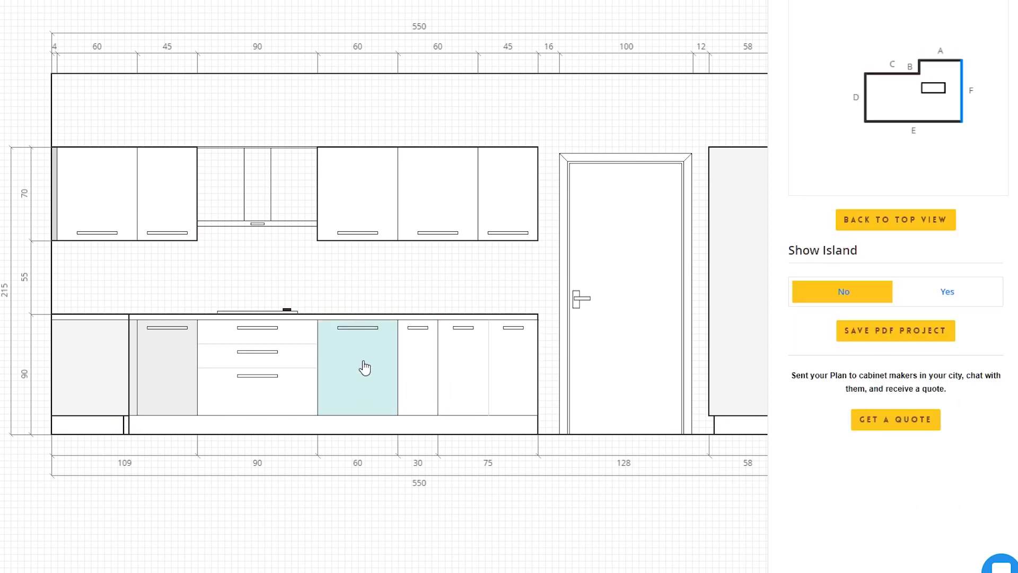
{"action": "left_click", "coordinate": [361, 371]}
{"action": "left_click", "coordinate": [416, 398]}
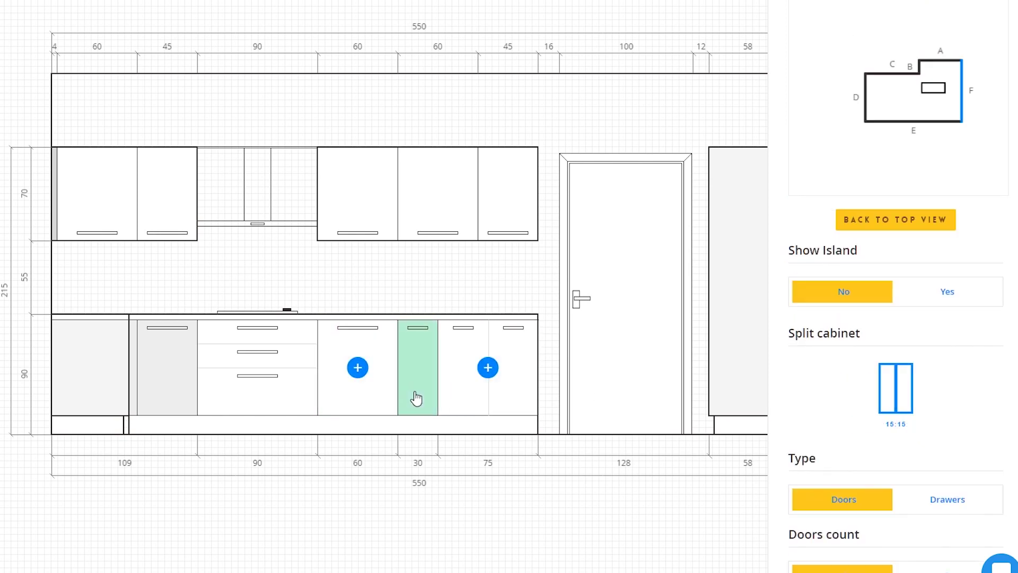
{"action": "left_click", "coordinate": [478, 405]}
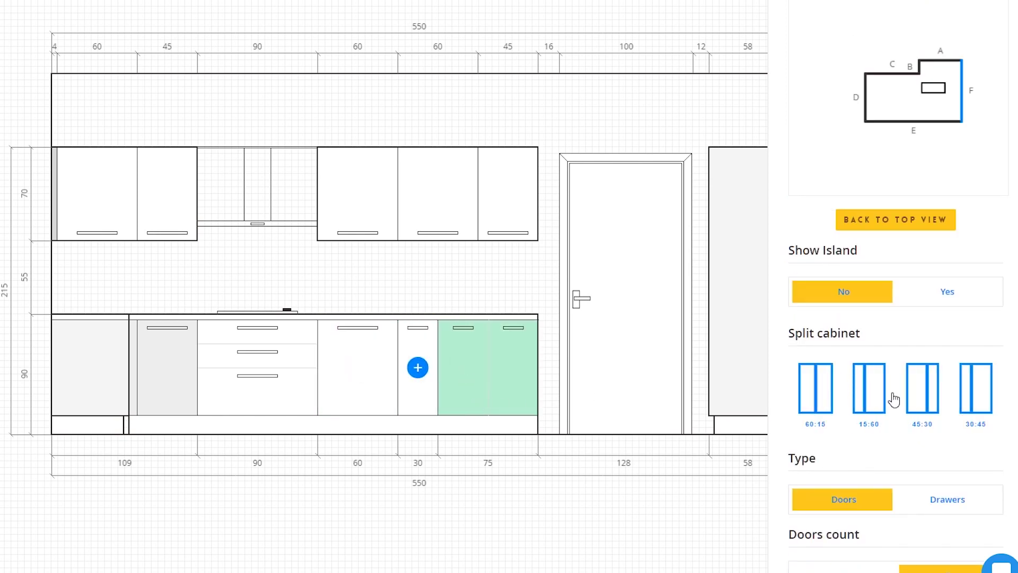
{"action": "left_click", "coordinate": [914, 403]}
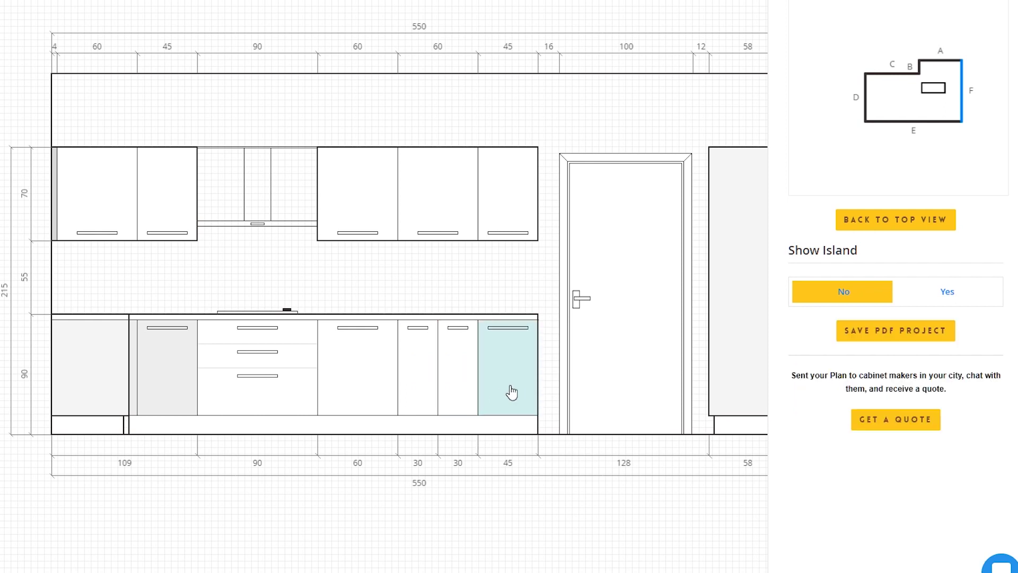
{"action": "left_click", "coordinate": [448, 381]}
{"action": "left_click", "coordinate": [418, 367]}
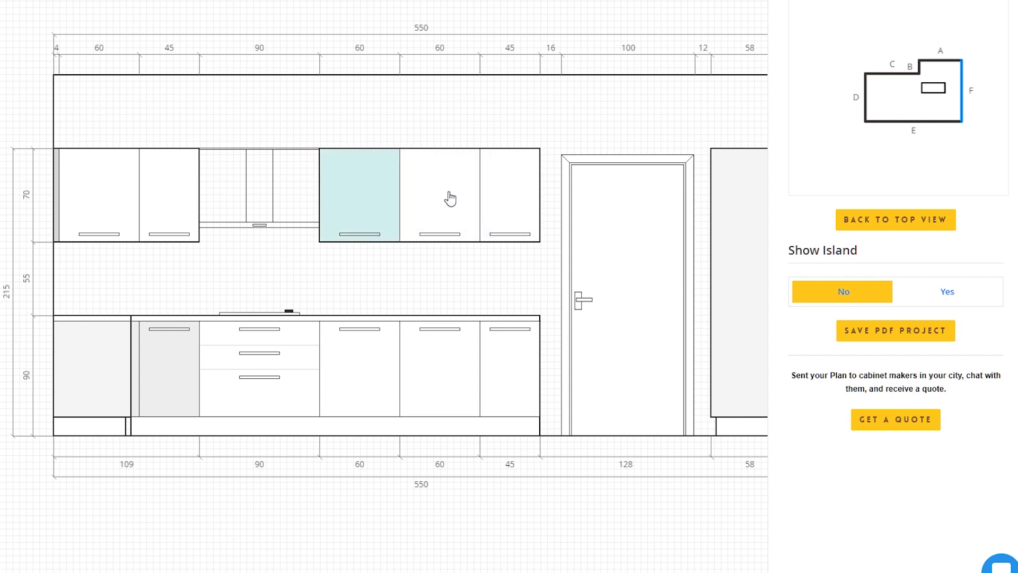
{"action": "left_click", "coordinate": [977, 97]}
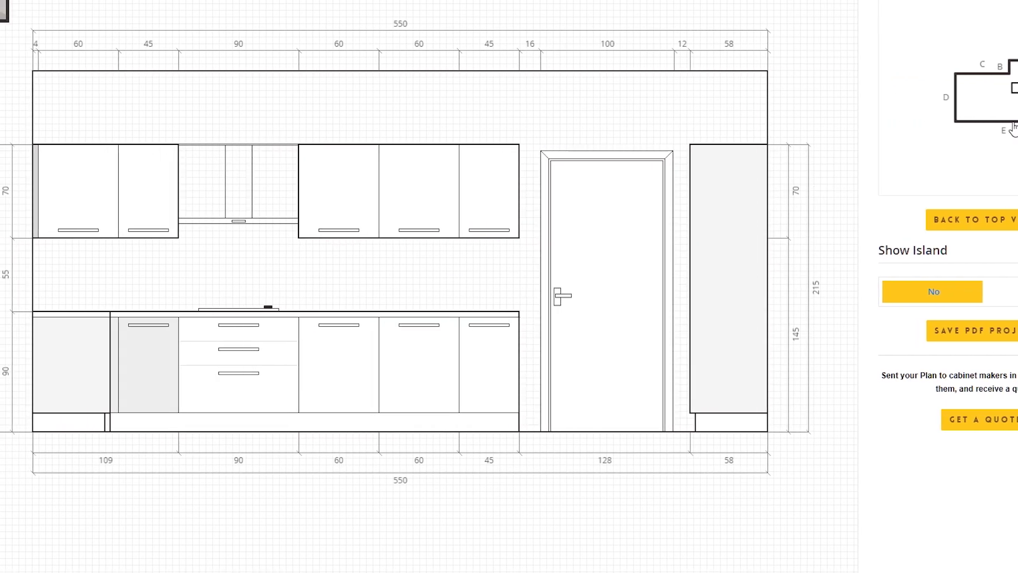
Load wall A's 380 cm front elevation with the window, sink and dishwasher
{"action": "left_click", "coordinate": [955, 121]}
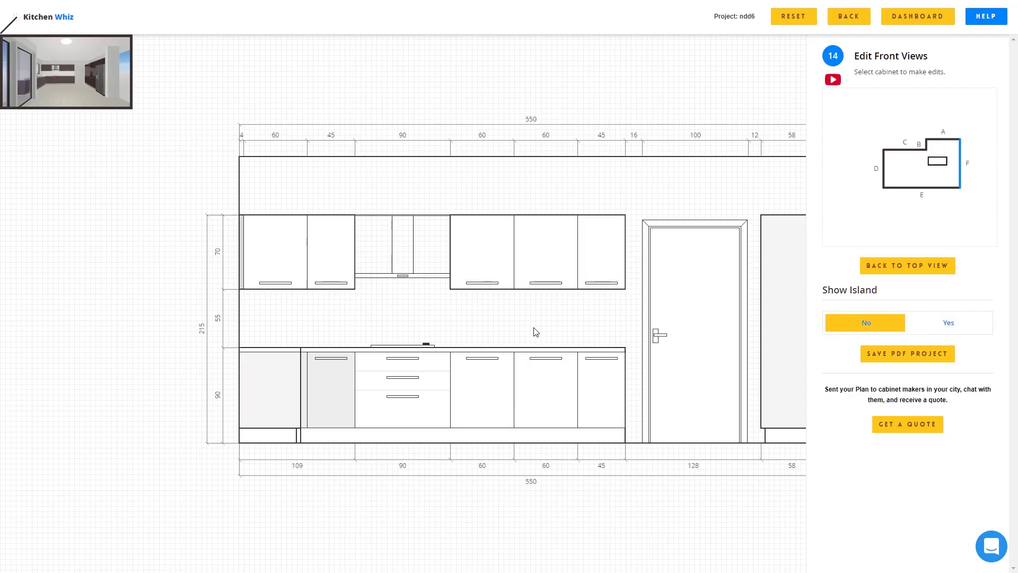
{"action": "left_click", "coordinate": [941, 145]}
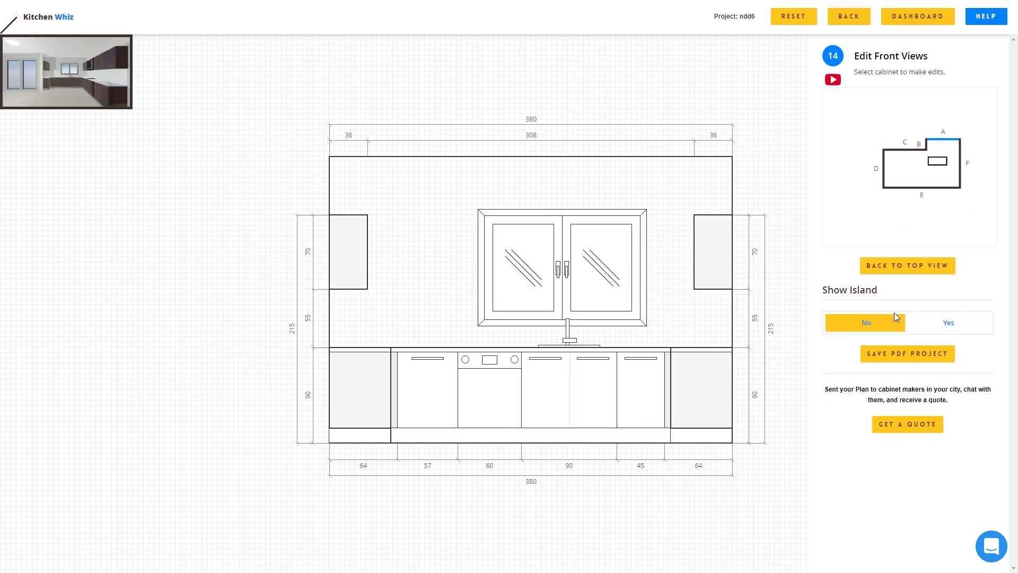
Turn on the island and merge its 30 and 60 front cabinets into a 90
{"action": "left_click", "coordinate": [947, 325]}
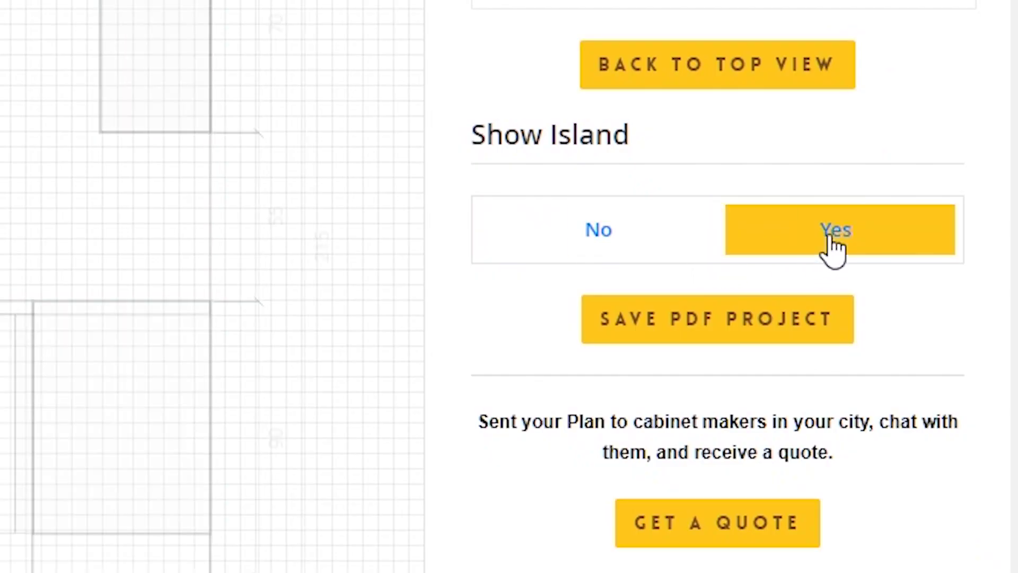
{"action": "scroll", "coordinate": [712, 155], "scroll_direction": "up", "scroll_amount": 5}
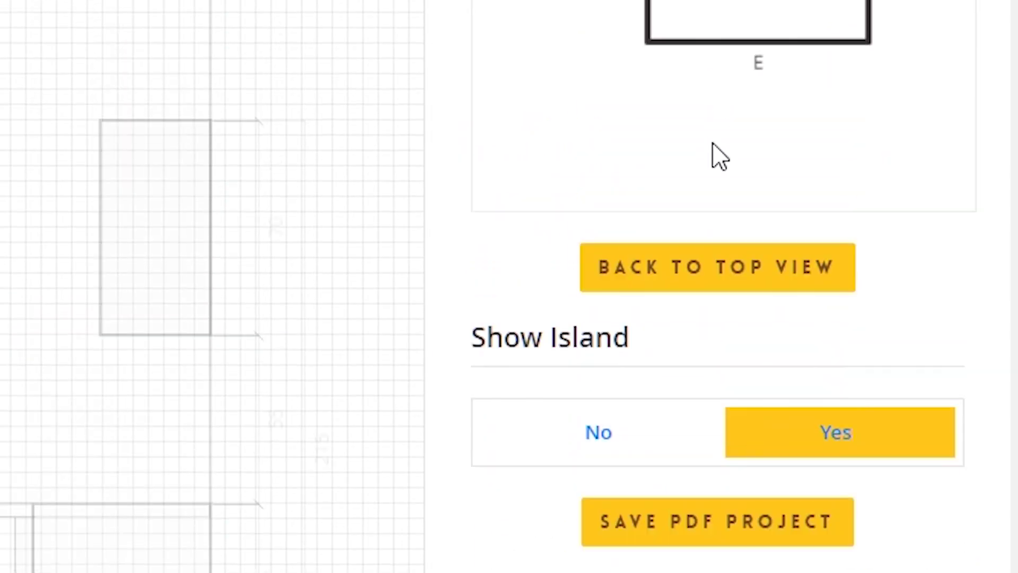
{"action": "left_click", "coordinate": [793, 278]}
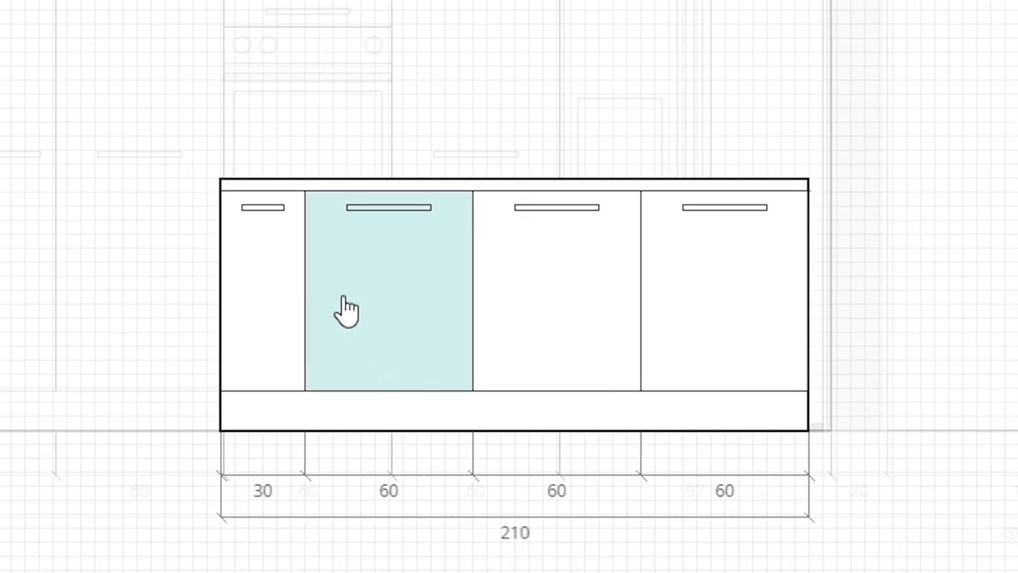
{"action": "left_click", "coordinate": [413, 314]}
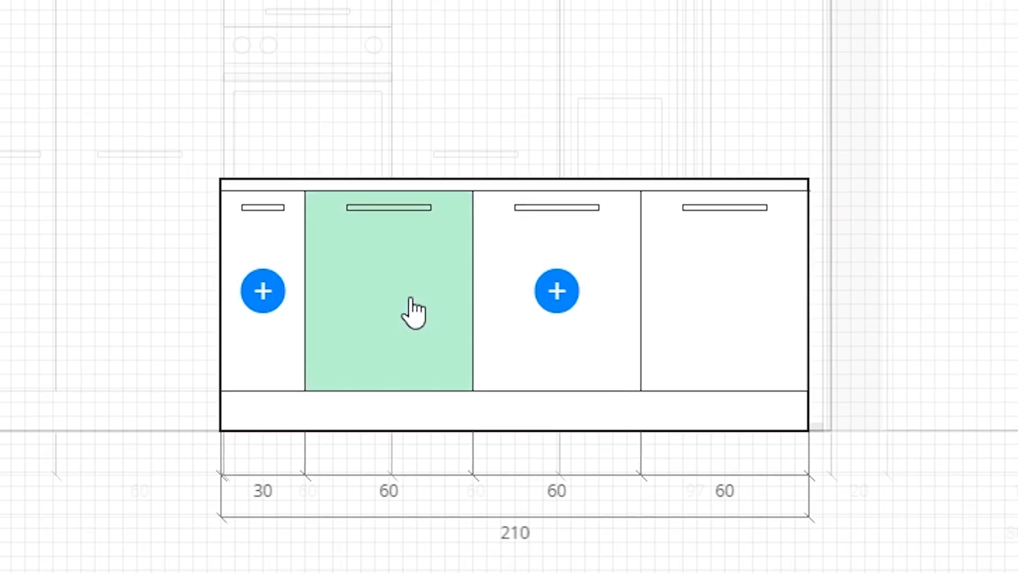
{"action": "left_click", "coordinate": [263, 291]}
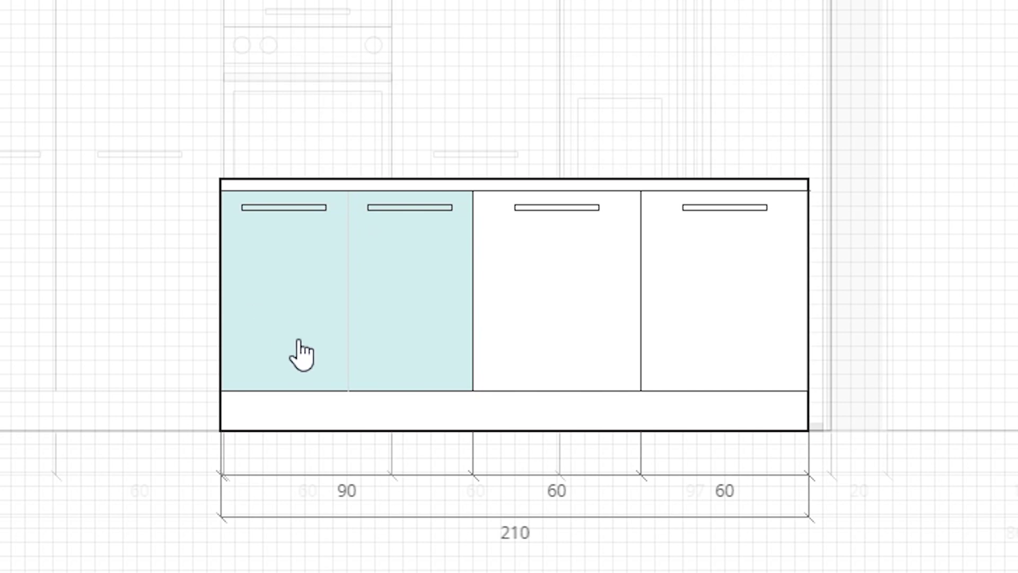
{"action": "left_click", "coordinate": [321, 354]}
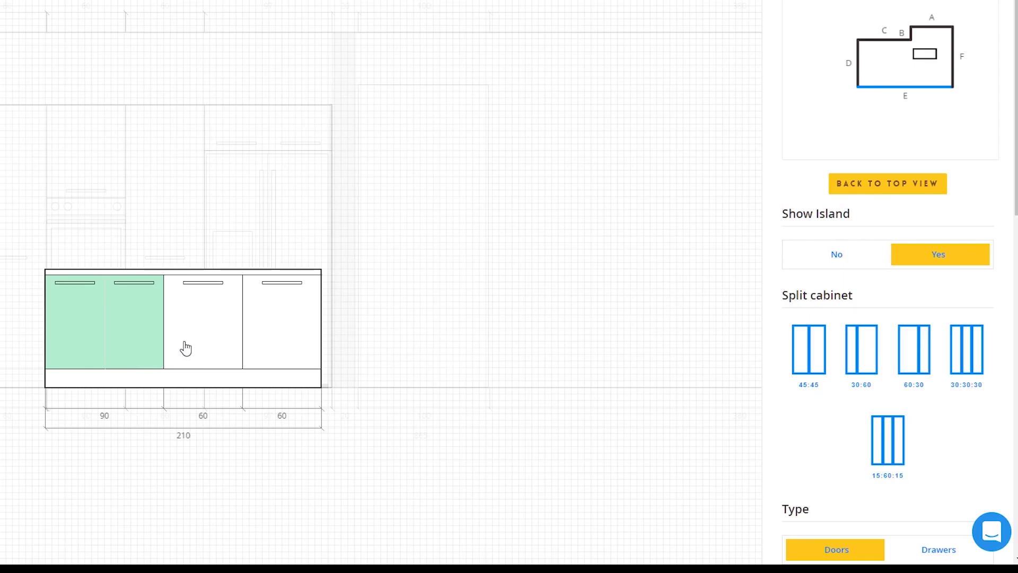
Split the middle 60 island cabinet and merge its halves to form 120 and 90 sections
{"action": "left_click", "coordinate": [558, 326]}
{"action": "scroll", "coordinate": [796, 367], "scroll_direction": "down", "scroll_amount": 3}
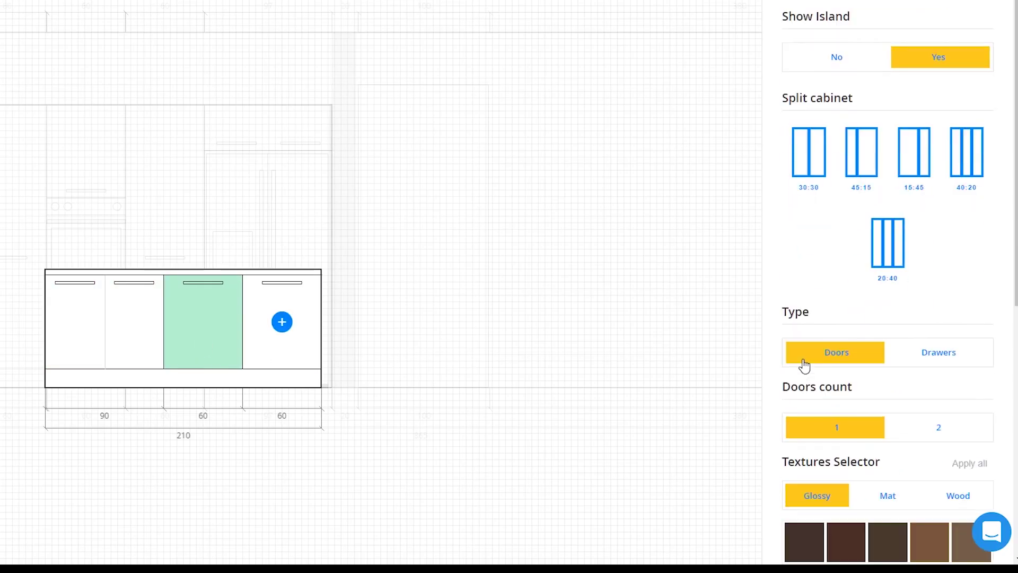
{"action": "left_click", "coordinate": [806, 179]}
{"action": "left_click", "coordinate": [166, 323]}
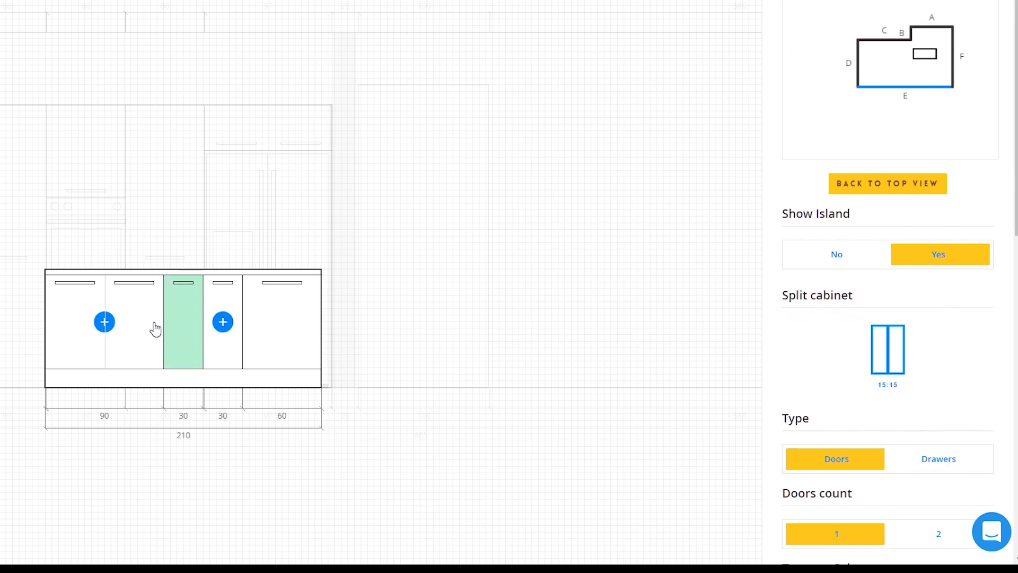
{"action": "left_click", "coordinate": [104, 322]}
{"action": "left_click", "coordinate": [234, 332]}
{"action": "left_click", "coordinate": [284, 324]}
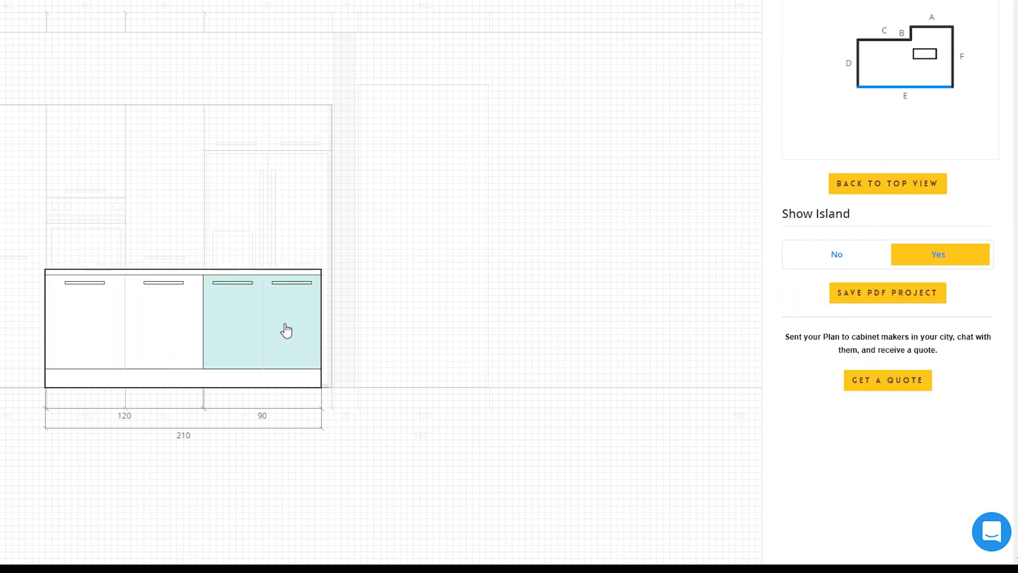
Make the 120 island section a two-drawer unit and return to wall A's view
{"action": "left_click", "coordinate": [128, 336]}
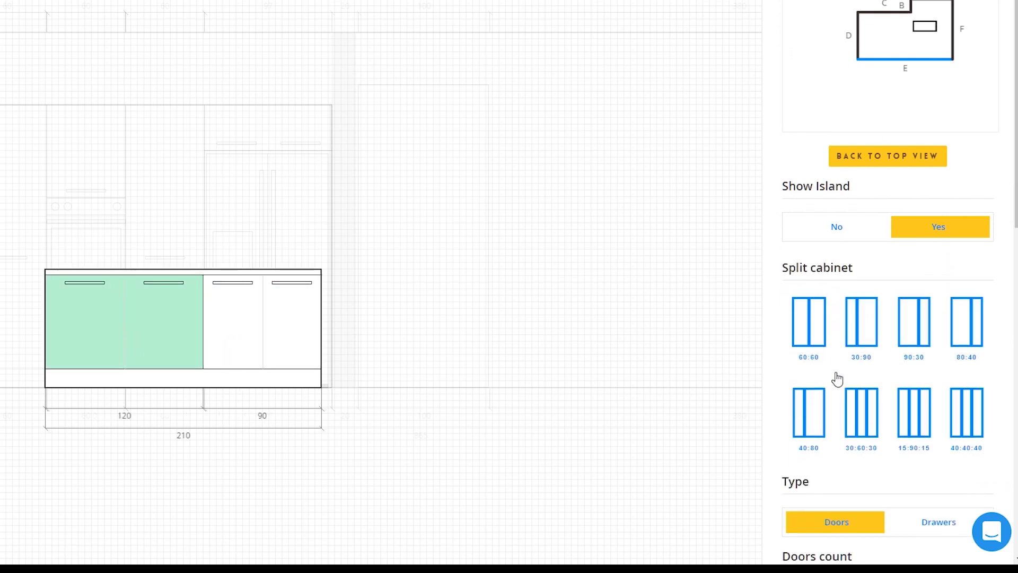
{"action": "scroll", "coordinate": [843, 374], "scroll_direction": "down", "scroll_amount": 3}
{"action": "left_click", "coordinate": [922, 358]}
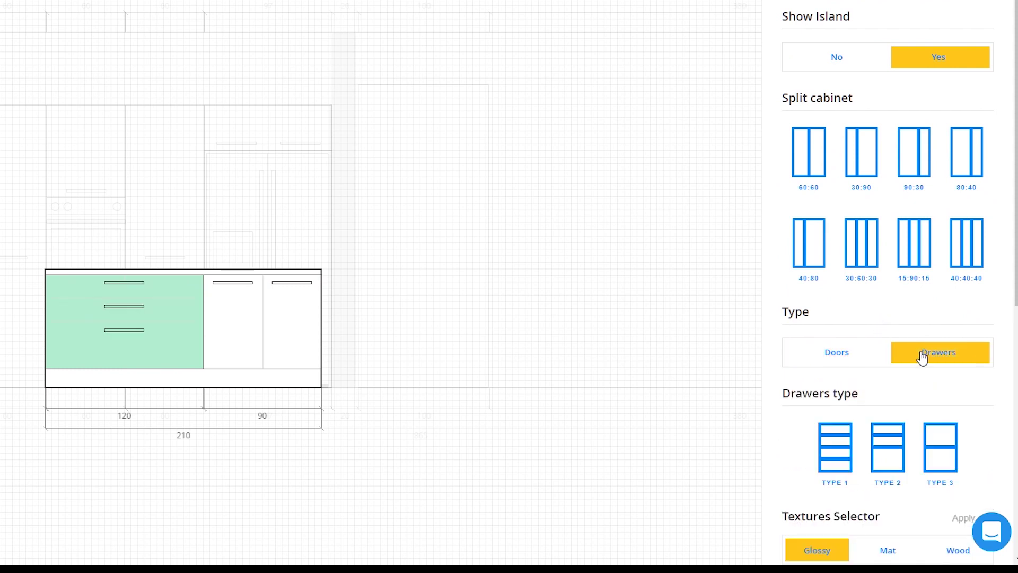
{"action": "scroll", "coordinate": [908, 337], "scroll_direction": "down", "scroll_amount": 3}
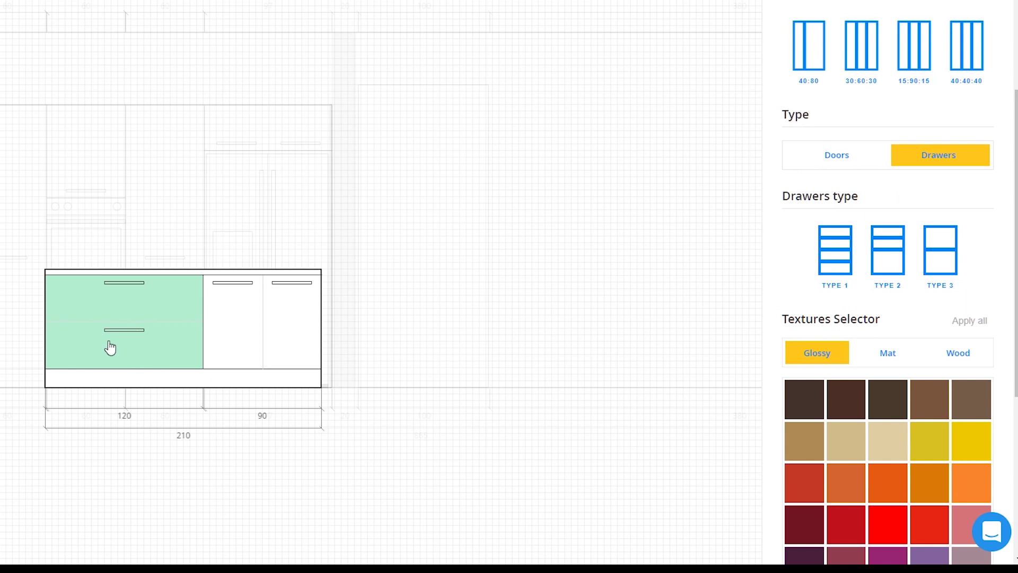
{"action": "left_click", "coordinate": [621, 289]}
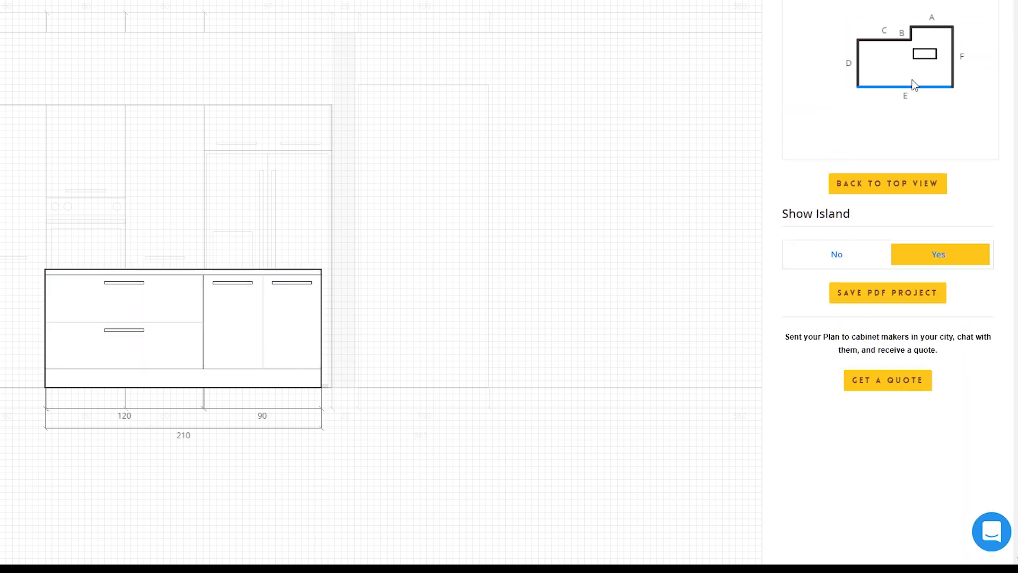
{"action": "left_click", "coordinate": [934, 34]}
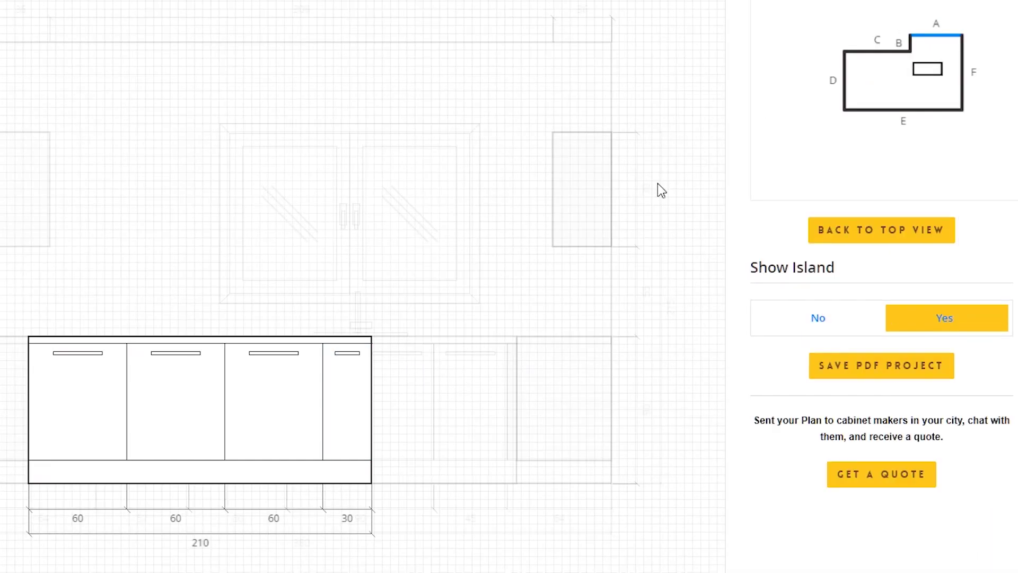
Merge and split the island's 30 and 60 cabinets until its front reads 90 and 120
{"action": "left_click", "coordinate": [334, 411]}
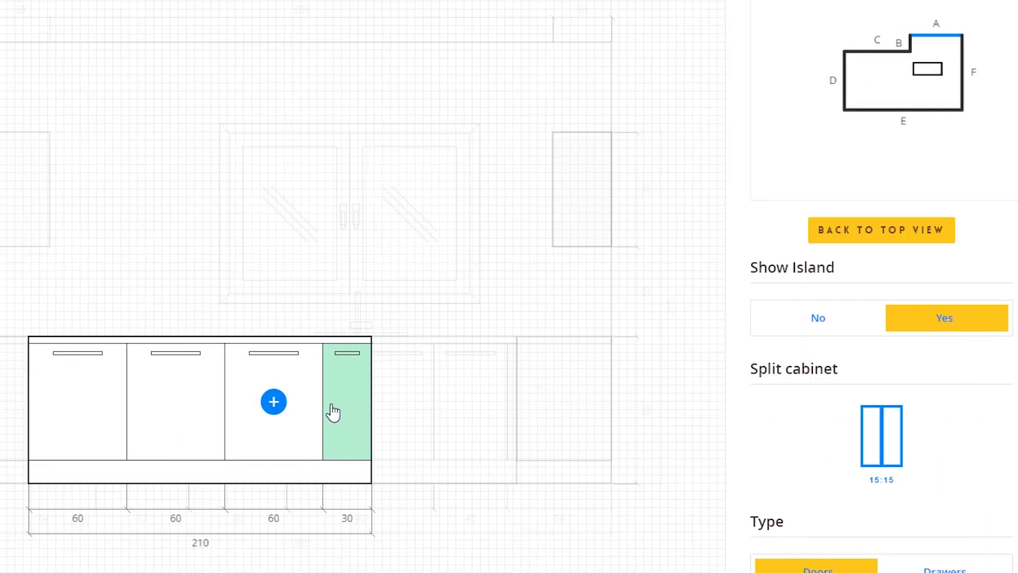
{"action": "left_click", "coordinate": [274, 403]}
{"action": "left_click", "coordinate": [162, 411]}
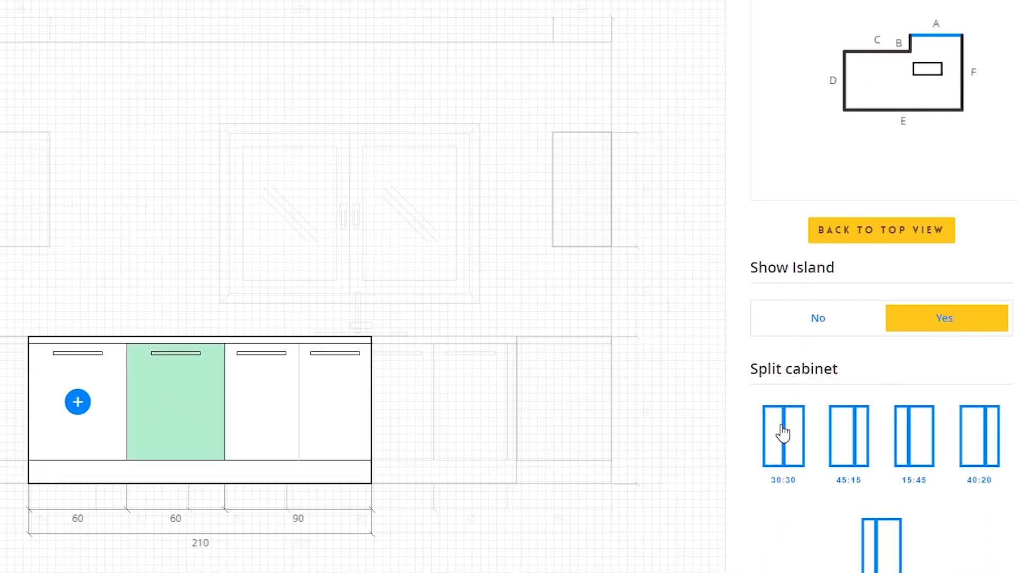
{"action": "left_click", "coordinate": [777, 448]}
{"action": "left_click", "coordinate": [207, 406]}
{"action": "left_click", "coordinate": [296, 402]}
{"action": "left_click", "coordinate": [146, 414]}
{"action": "left_click", "coordinate": [79, 406]}
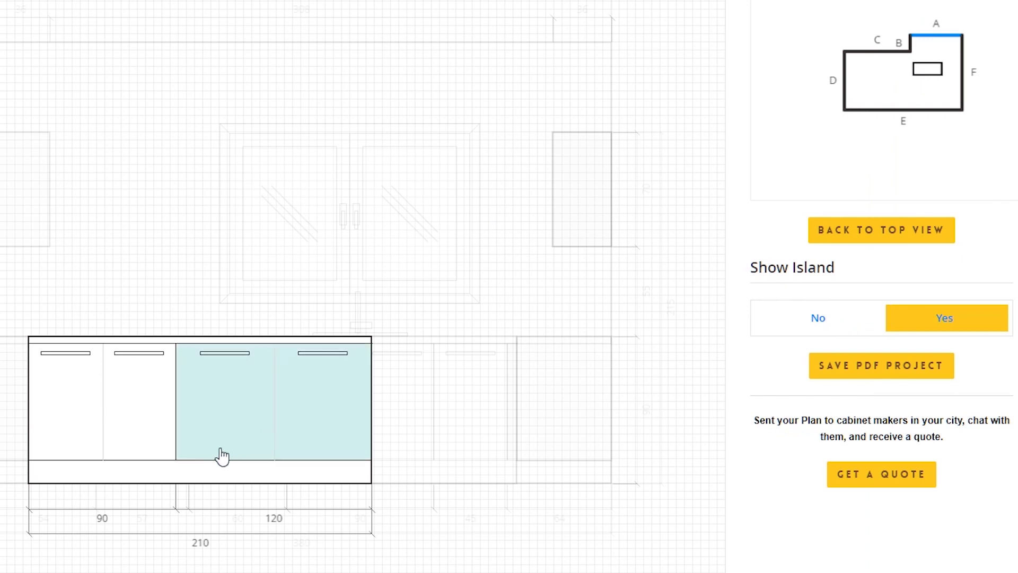
Apply a white glossy texture to all cabinets, starting from the 120 island cabinet
{"action": "left_click", "coordinate": [236, 435]}
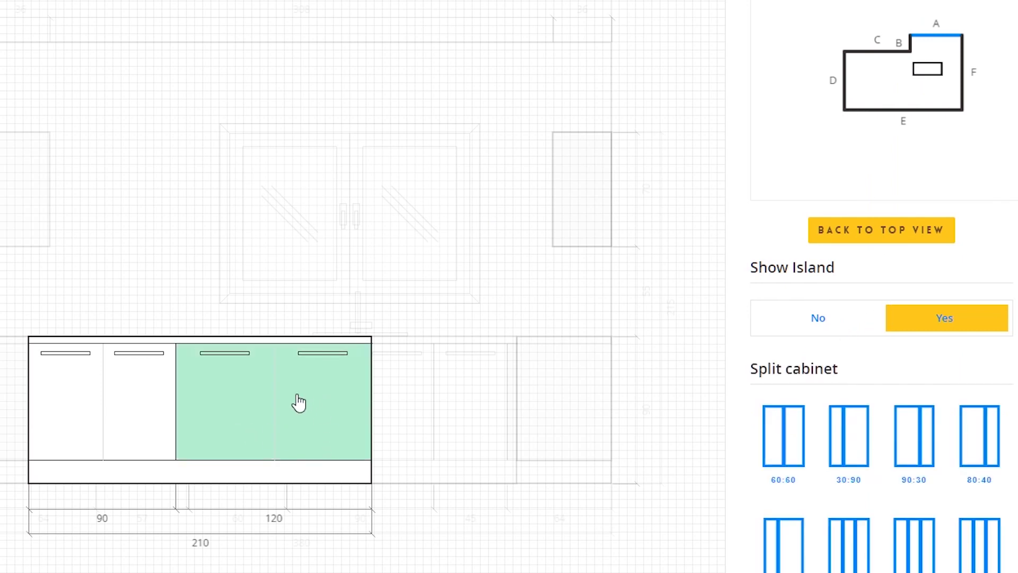
{"action": "scroll", "coordinate": [758, 390], "scroll_direction": "down", "scroll_amount": 15}
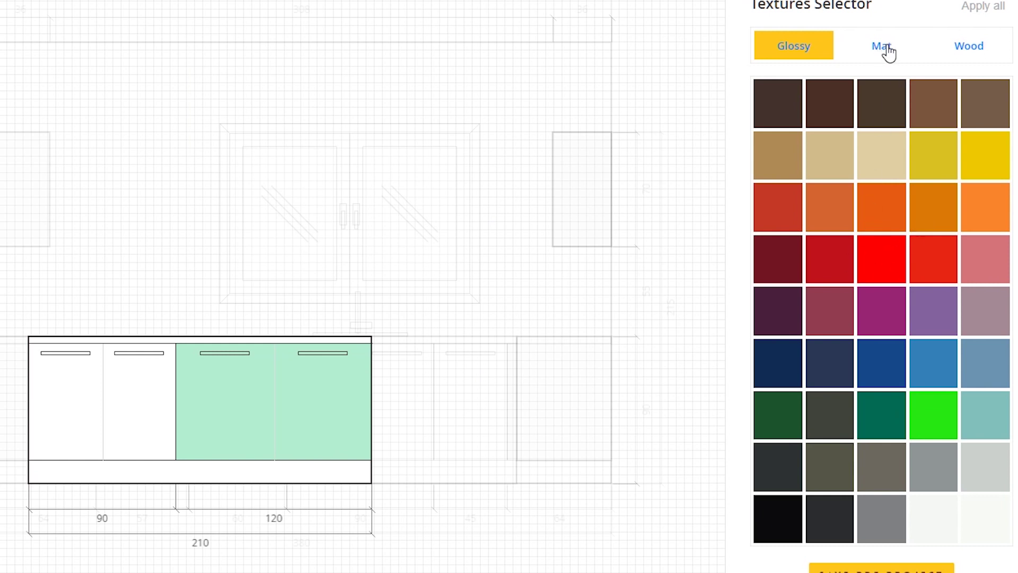
{"action": "left_click", "coordinate": [791, 45]}
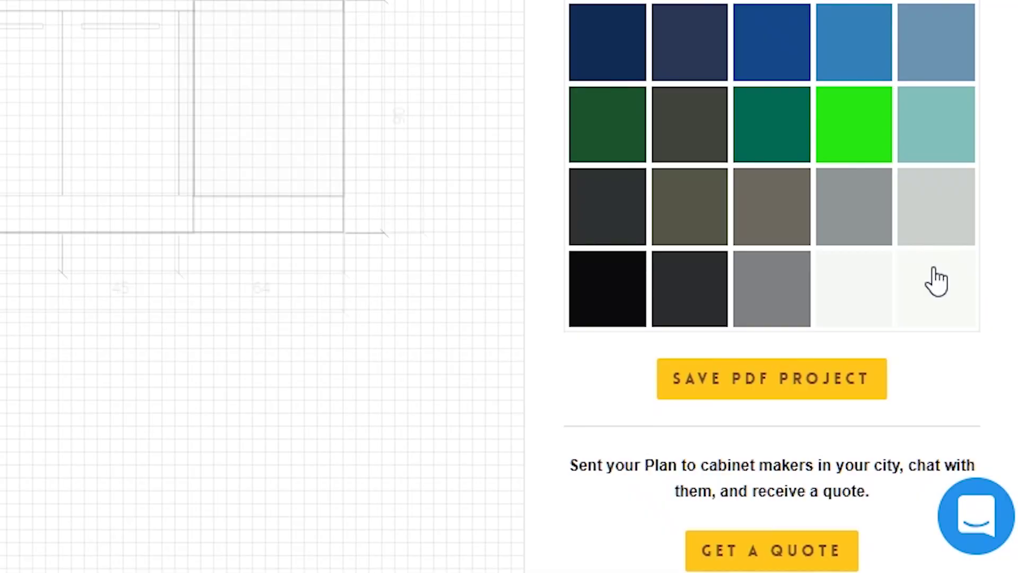
{"action": "left_click", "coordinate": [935, 284]}
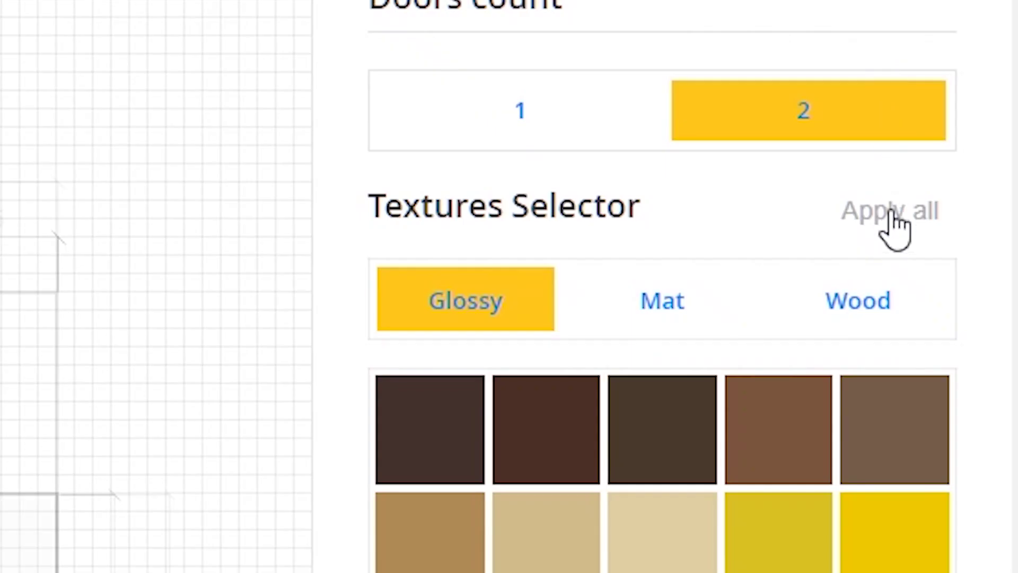
{"action": "left_click", "coordinate": [892, 211]}
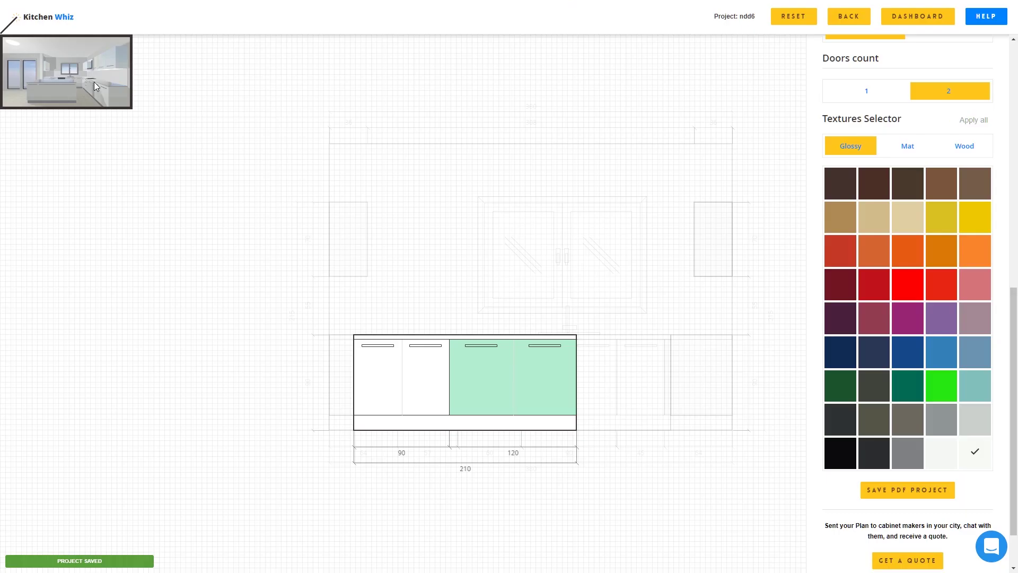
Enter the large 3D view and walk around the kitchen toward the island
{"action": "left_click", "coordinate": [94, 82]}
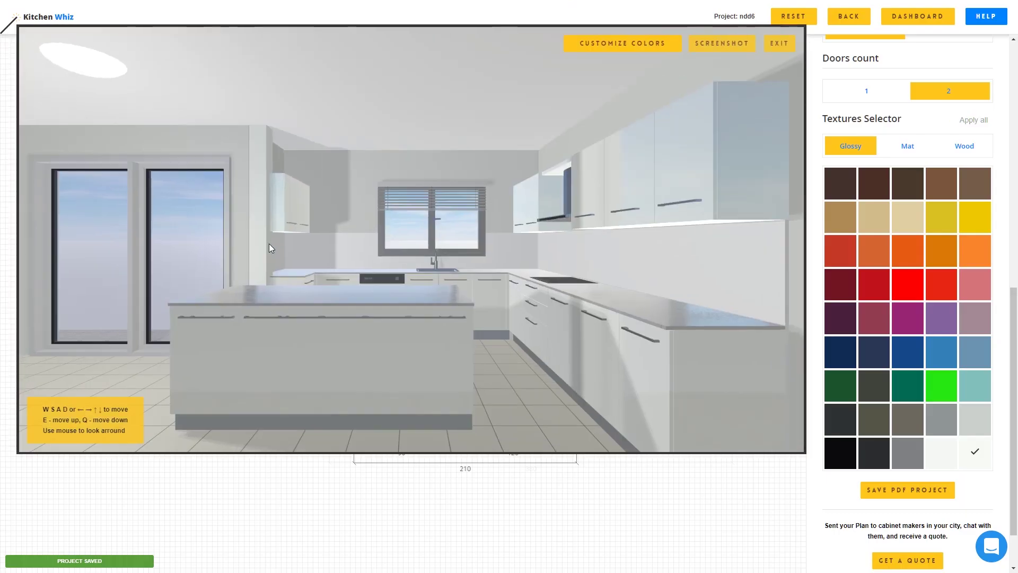
{"action": "key", "text": "w"}
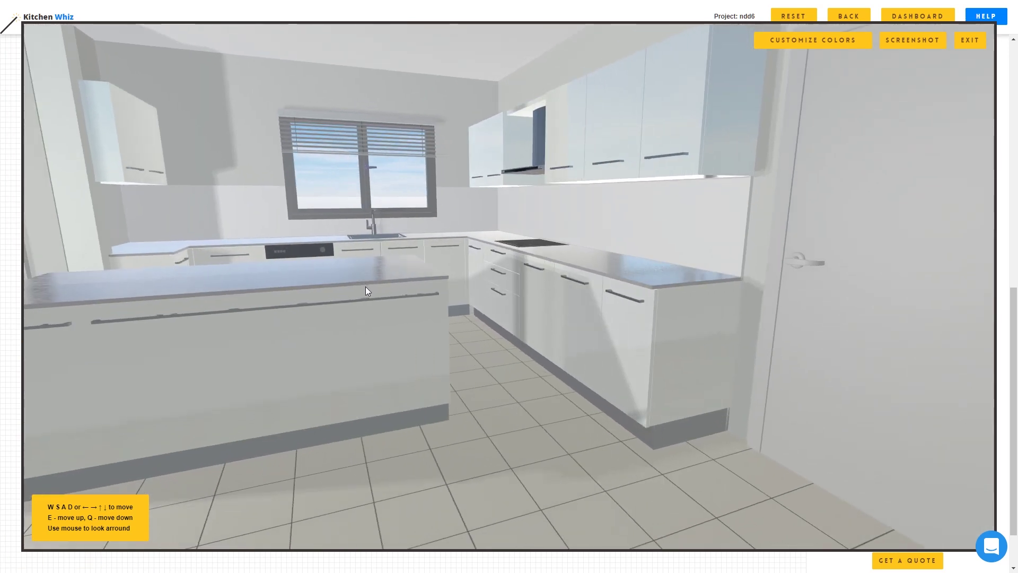
{"action": "key", "text": "w"}
{"action": "left_click_drag", "start_coordinate": [365, 286], "coordinate": [603, 285]}
{"action": "key", "text": "s"}
{"action": "key", "text": "w"}
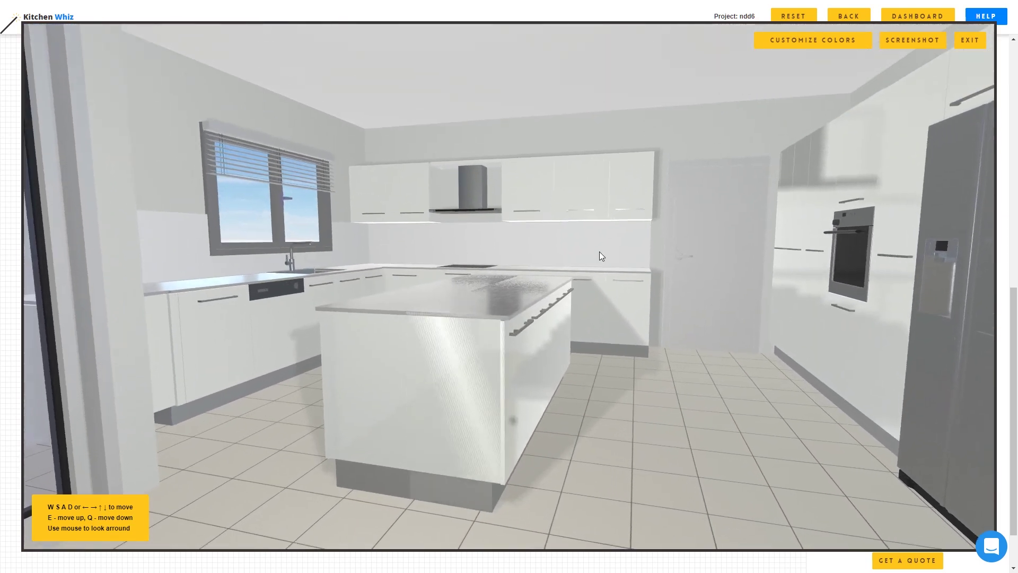
{"action": "key", "text": "s"}
{"action": "key", "text": "d"}
{"action": "key", "text": "a"}
{"action": "key", "text": "w"}
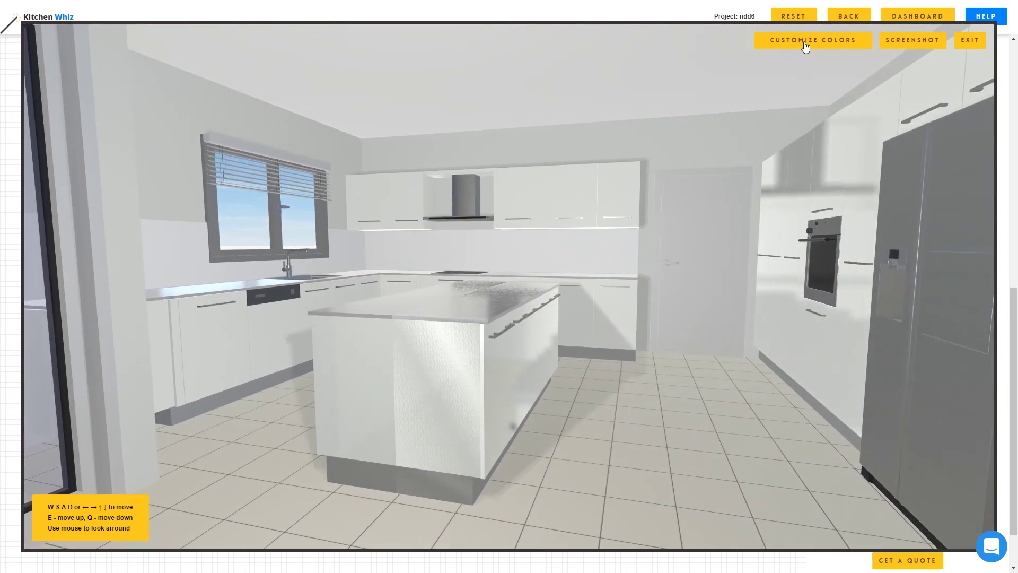
Apply the black countertop colour swatch from the colour options
{"action": "left_click", "coordinate": [806, 47]}
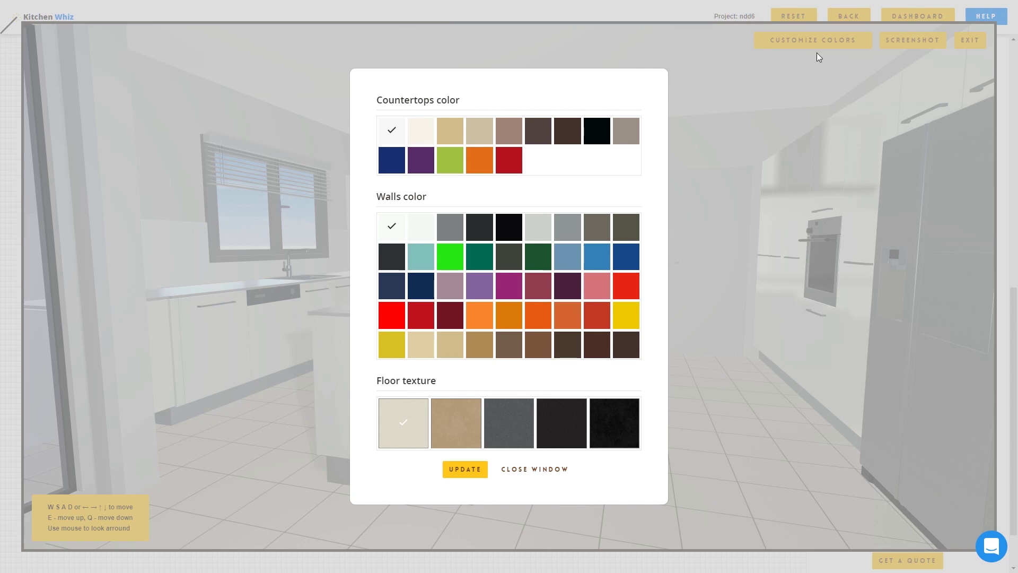
{"action": "left_click", "coordinate": [745, 88]}
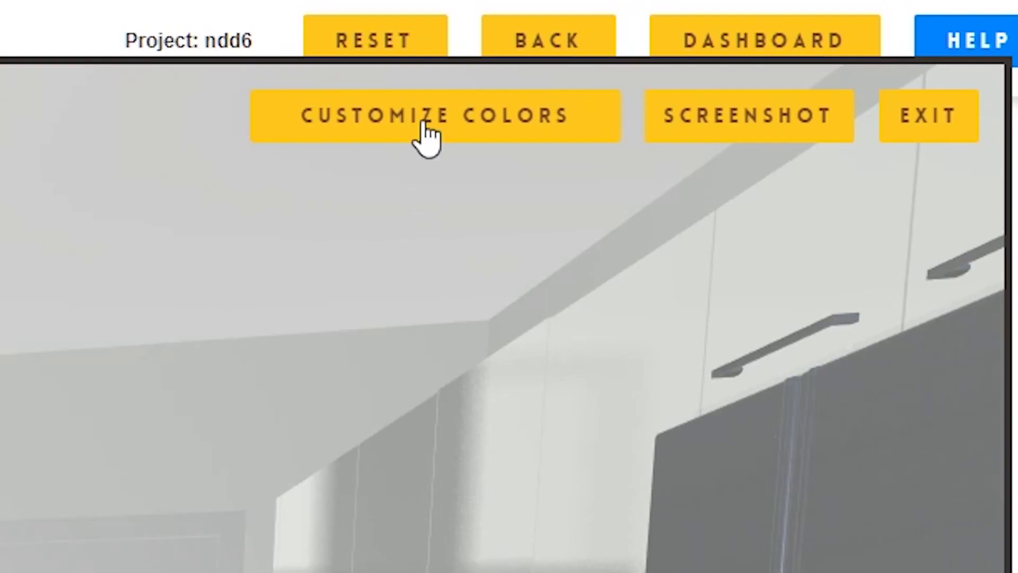
{"action": "left_click", "coordinate": [474, 137]}
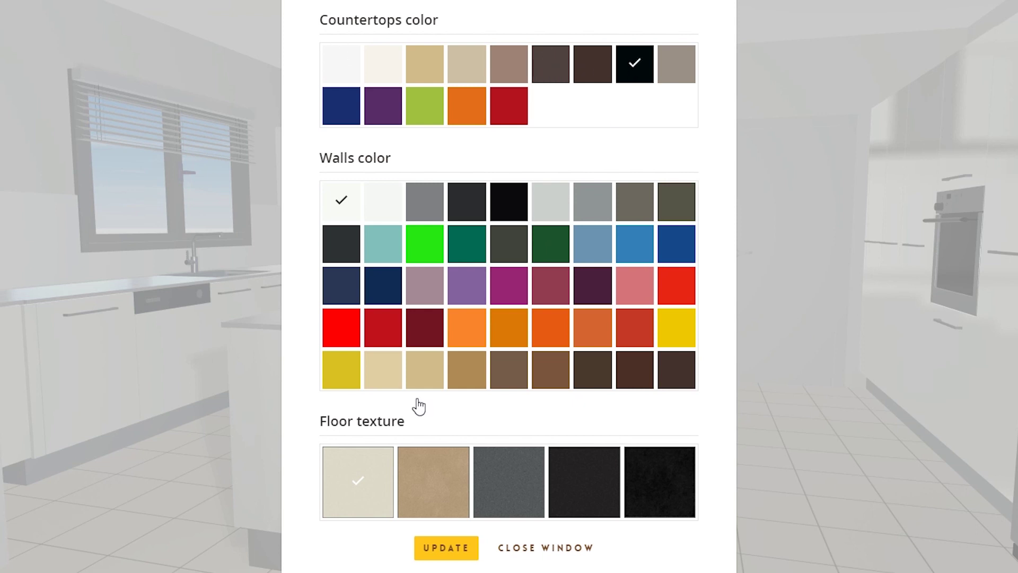
{"action": "left_click", "coordinate": [447, 547]}
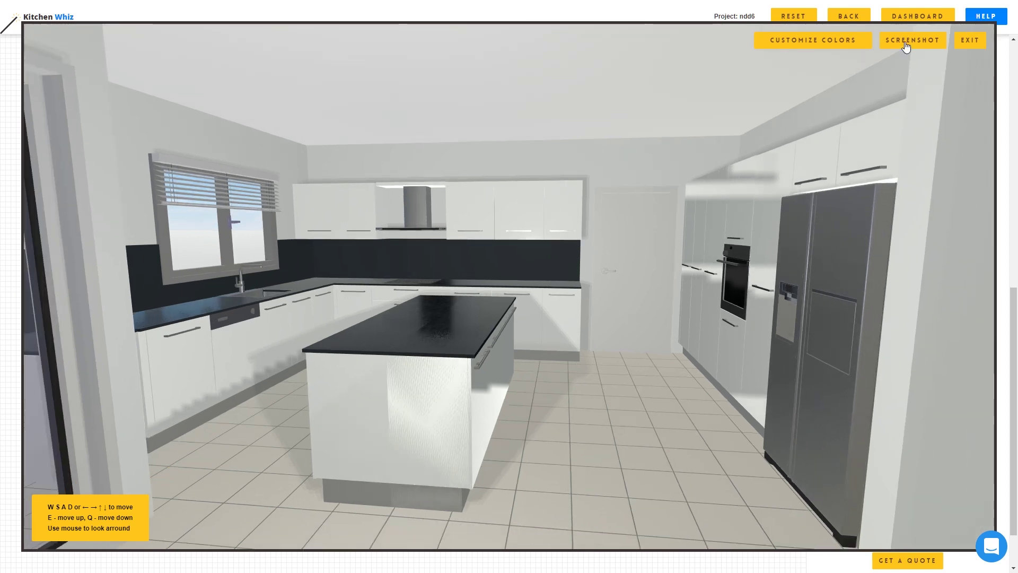
Save a 3D screenshot, then export the plan as KitchenWhiz_project_ndd6.pdf
{"action": "left_click", "coordinate": [906, 47]}
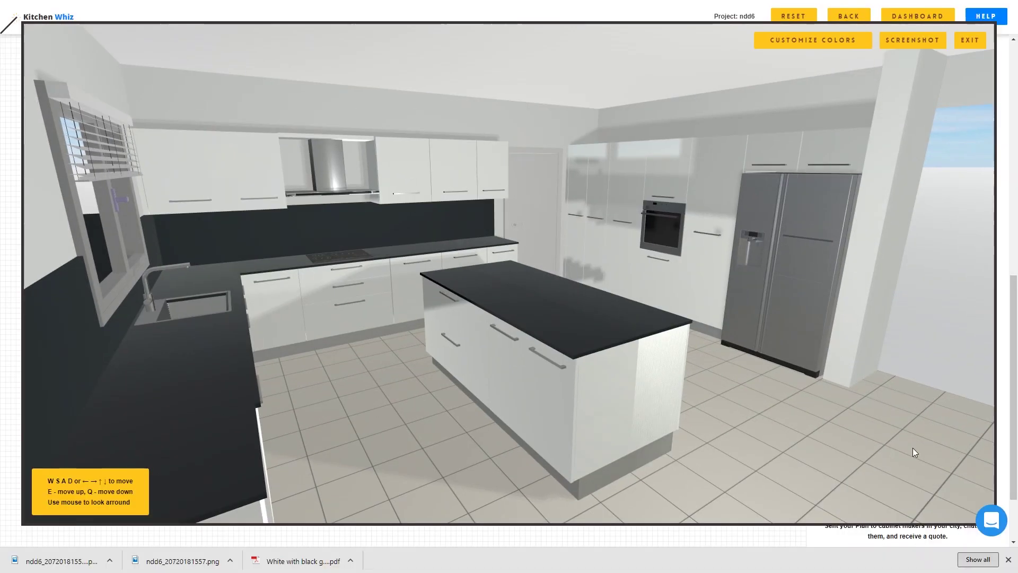
{"action": "left_click", "coordinate": [968, 41]}
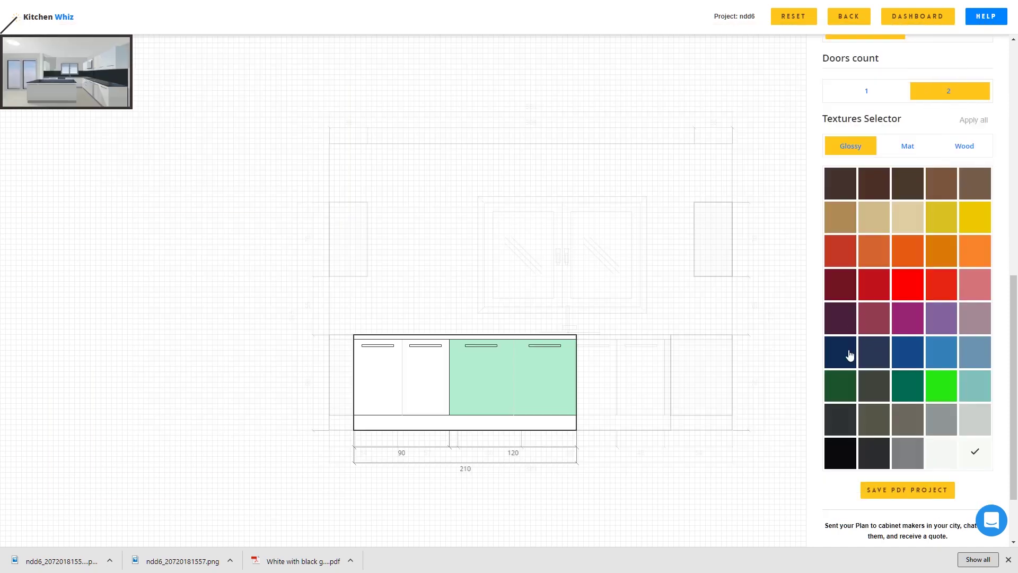
{"action": "scroll", "coordinate": [935, 268], "scroll_direction": "up", "scroll_amount": 3}
{"action": "scroll", "coordinate": [935, 268], "scroll_direction": "down", "scroll_amount": 5}
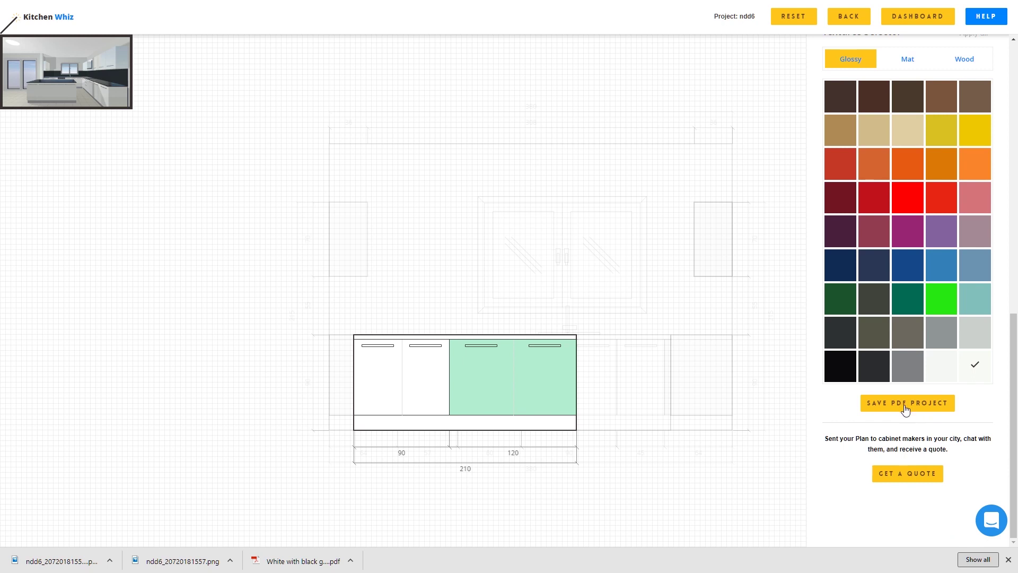
{"action": "left_click", "coordinate": [944, 266]}
Scroll through the 13-page KitchenWhiz_project_ndd6.pdf, then close it to return to Kitchen Whiz
{"action": "scroll", "coordinate": [494, 213], "scroll_direction": "down", "scroll_amount": 10}
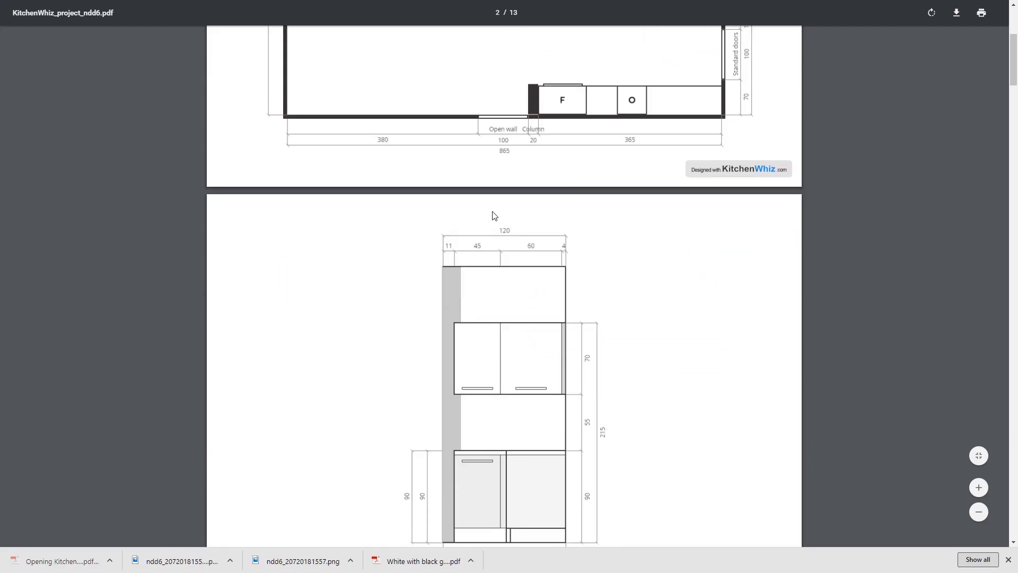
{"action": "scroll", "coordinate": [497, 214], "scroll_direction": "down", "scroll_amount": 15}
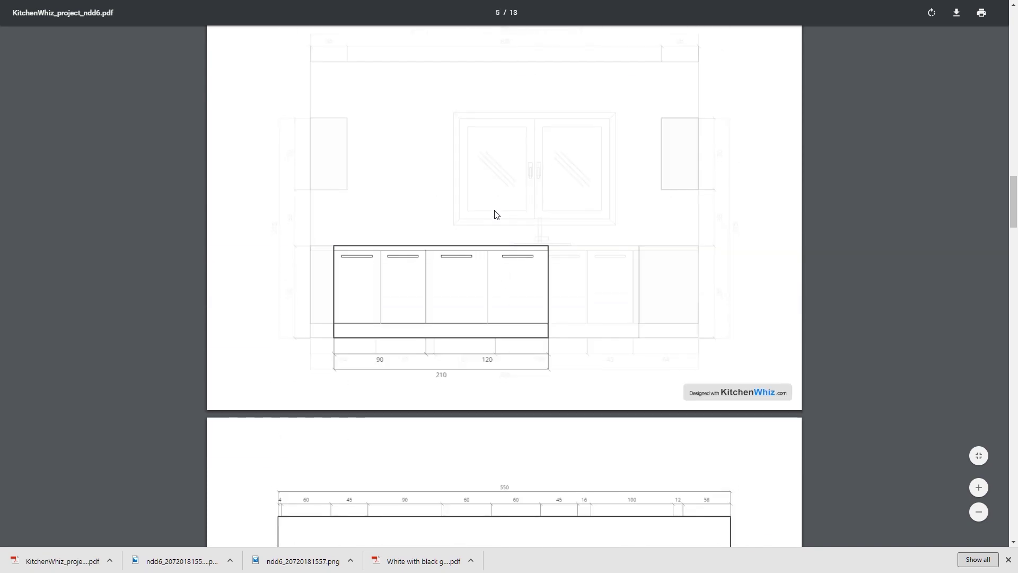
{"action": "scroll", "coordinate": [495, 215], "scroll_direction": "down", "scroll_amount": 15}
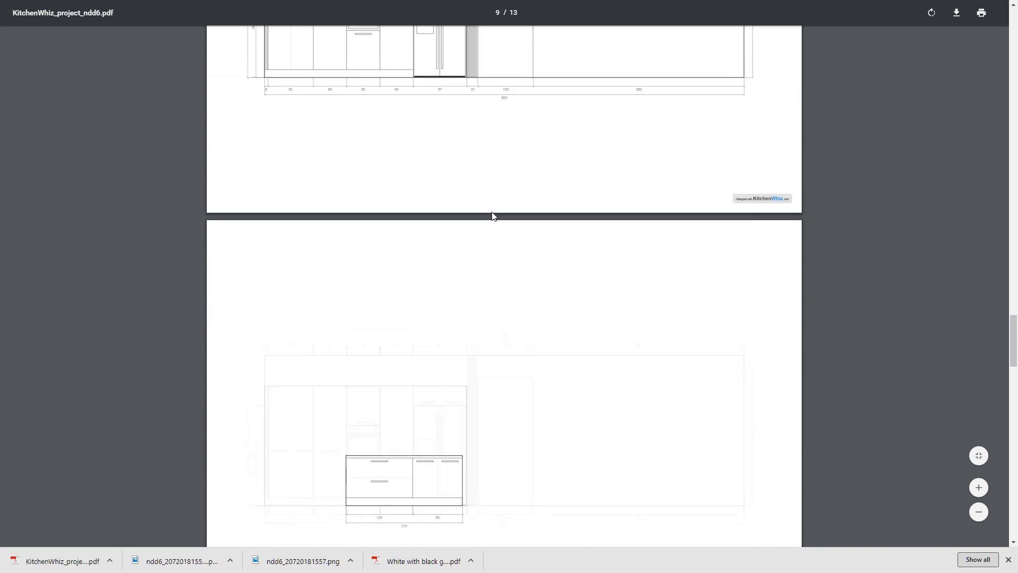
{"action": "key", "text": "ctrl+w"}
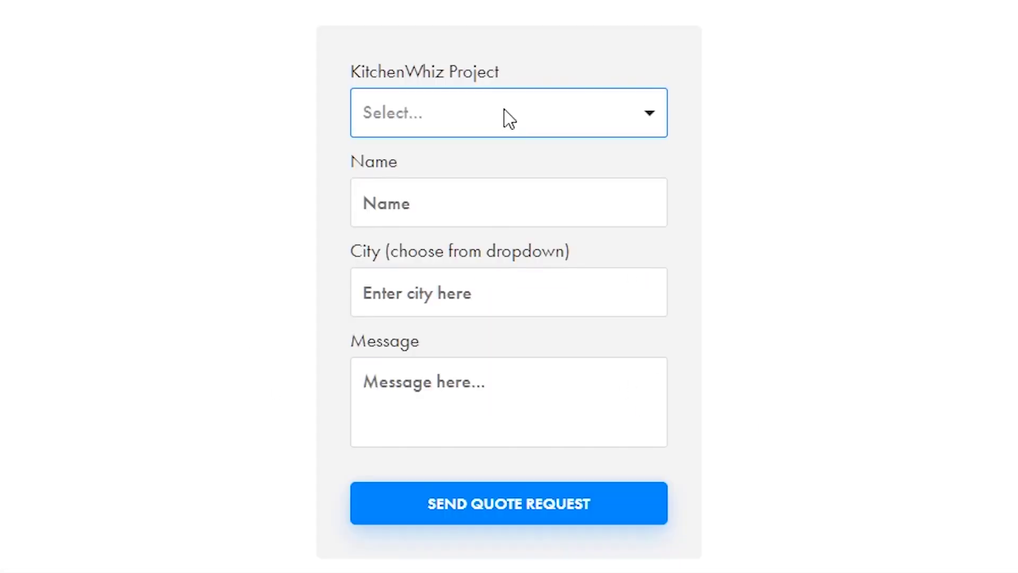
Select project ndd6 on the quote form and set the city to Nicosia, Cyprus
{"action": "left_click", "coordinate": [508, 283]}
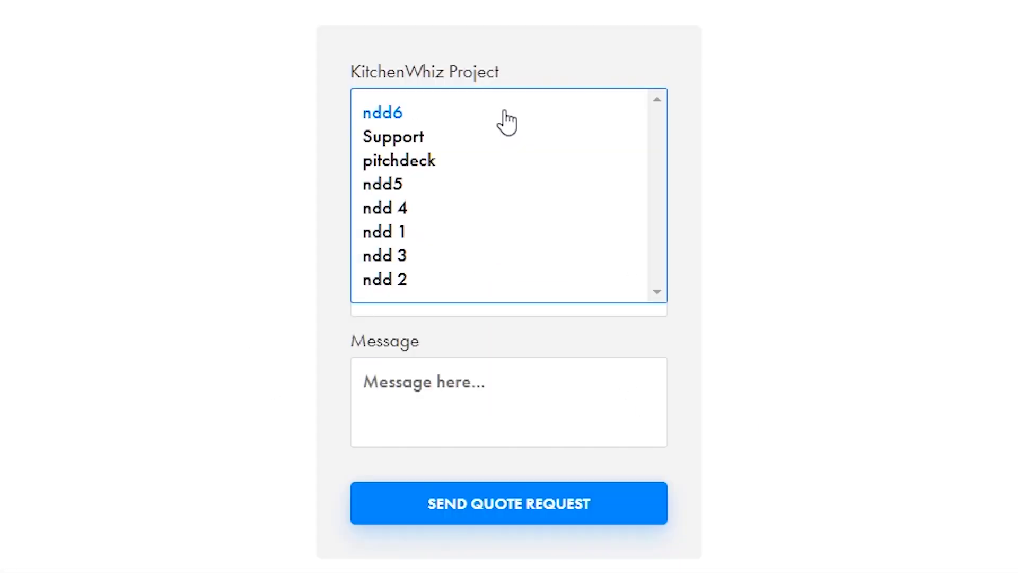
{"action": "left_click", "coordinate": [393, 113]}
{"action": "left_click", "coordinate": [368, 200]}
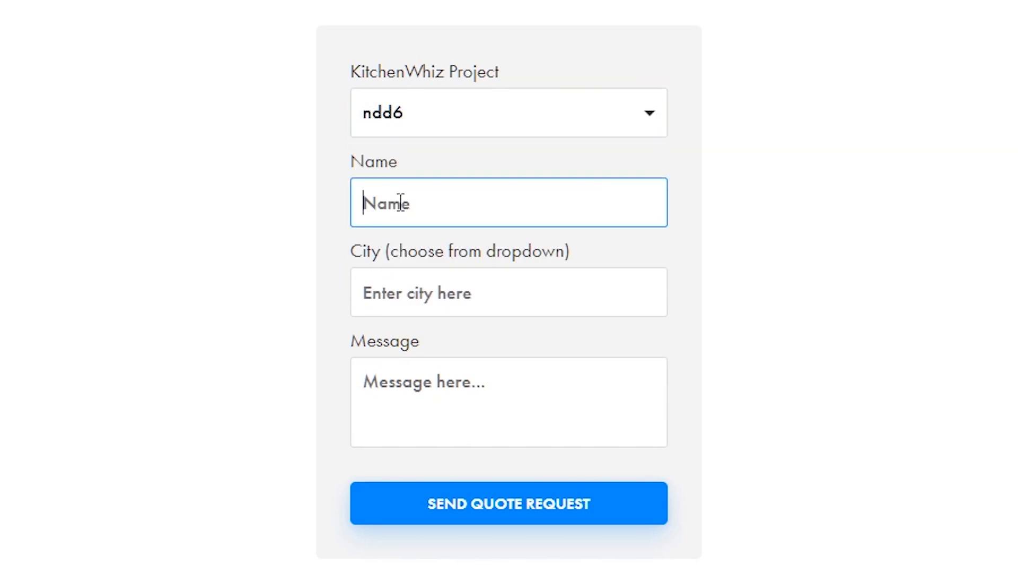
{"action": "left_click", "coordinate": [435, 288]}
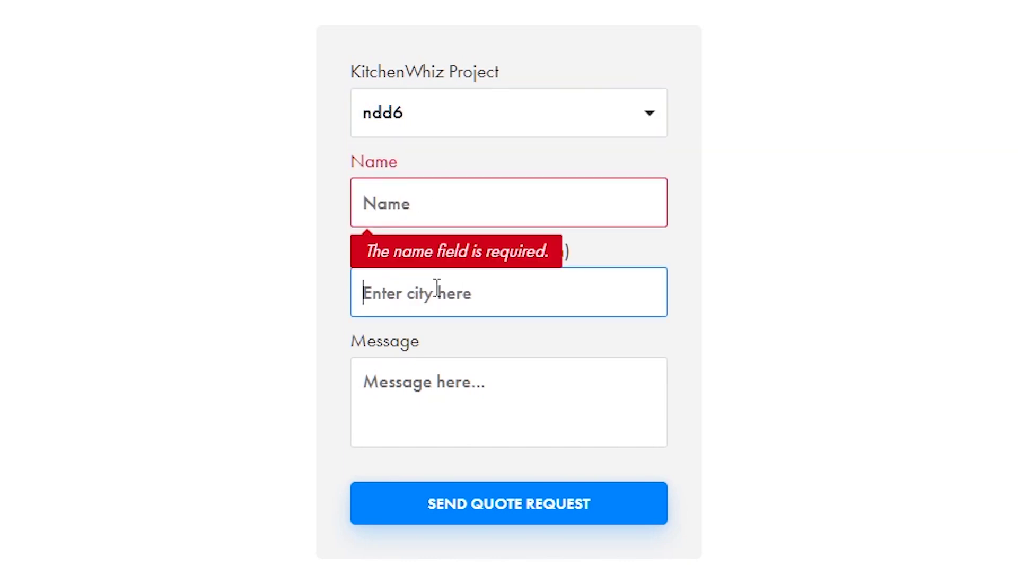
{"action": "type", "text": "Nic"}
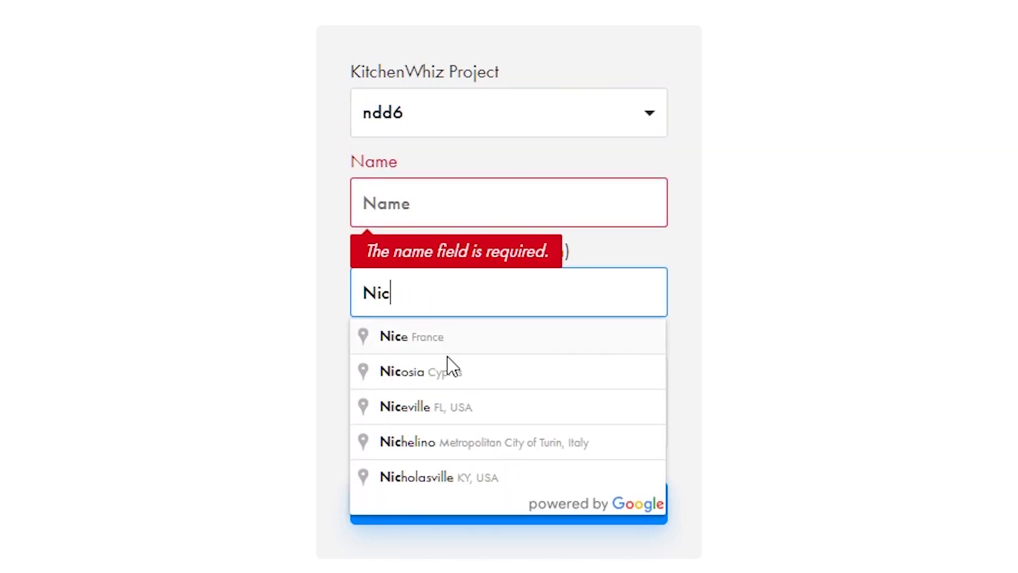
{"action": "left_click", "coordinate": [455, 373]}
{"action": "left_click", "coordinate": [417, 383]}
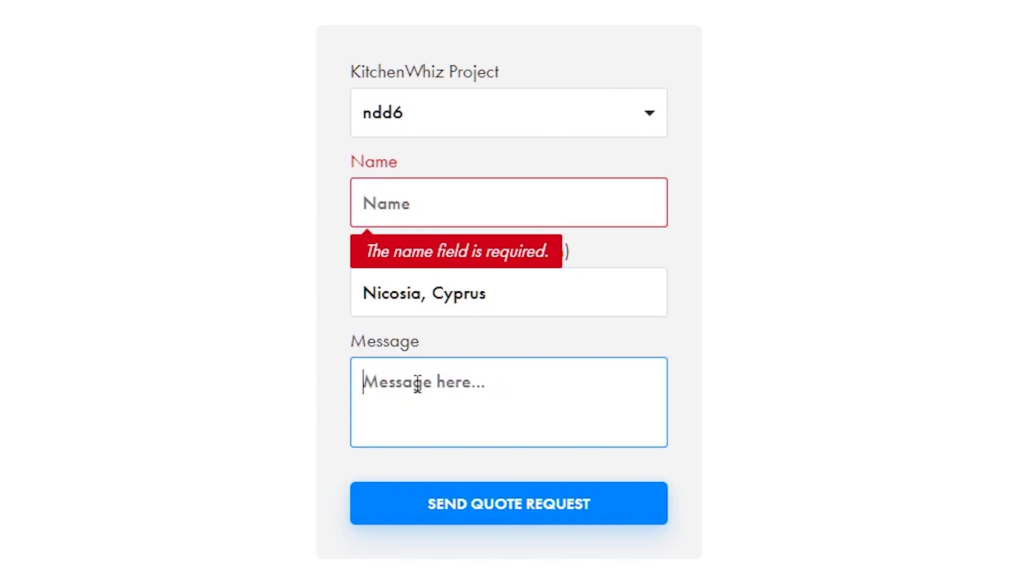